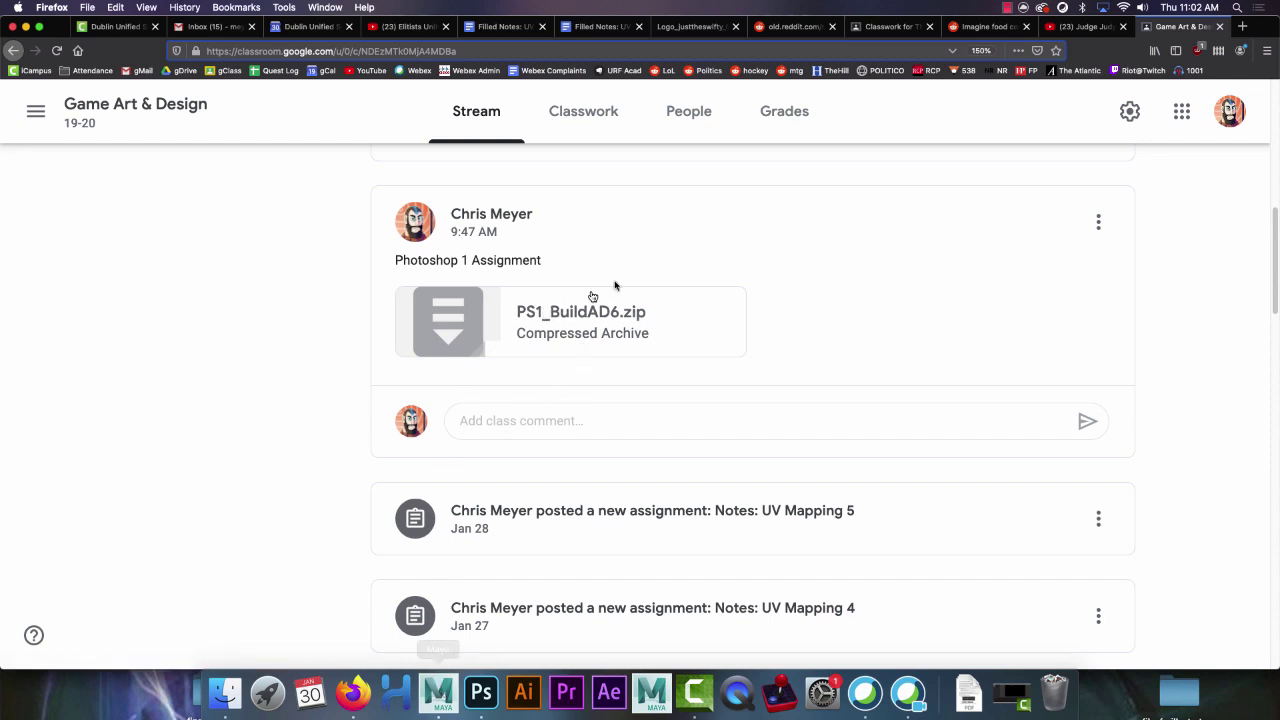
Preview the PS1_BuildAD6.zip attachment of the Photoshop 1 Assignment post and close the preview
{"action": "left_click", "coordinate": [600, 335]}
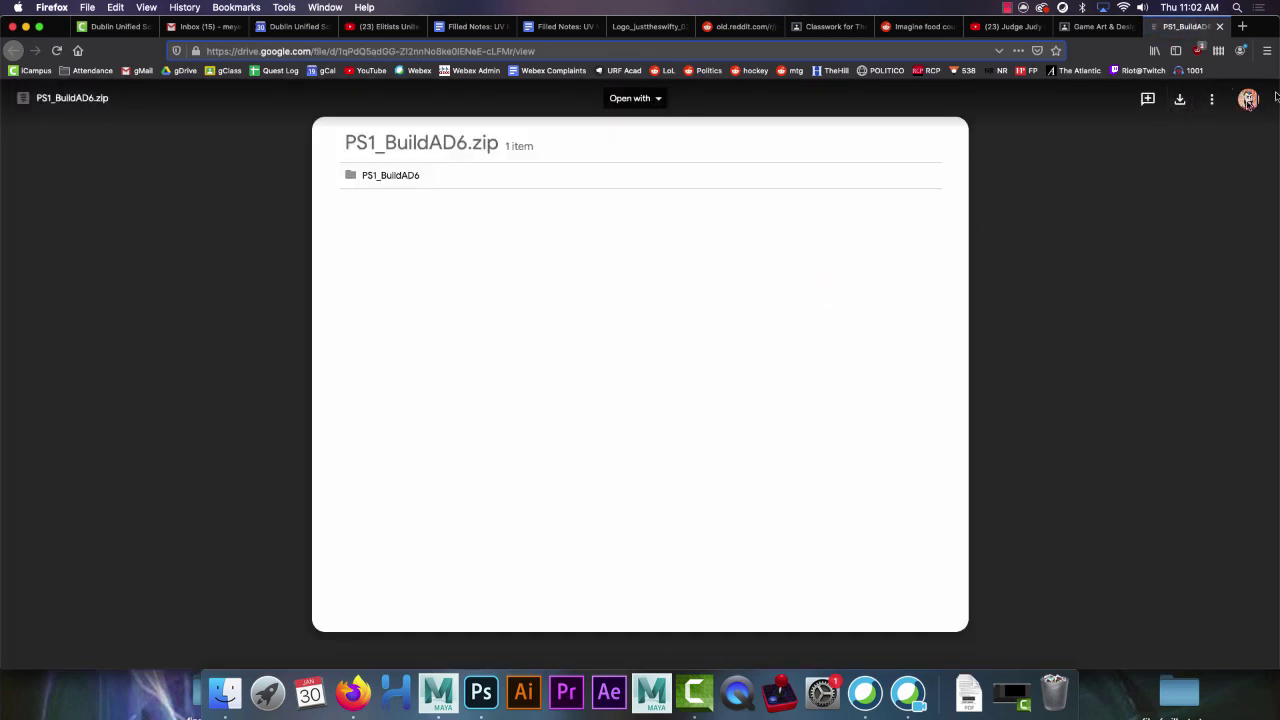
{"action": "left_click", "coordinate": [1219, 26]}
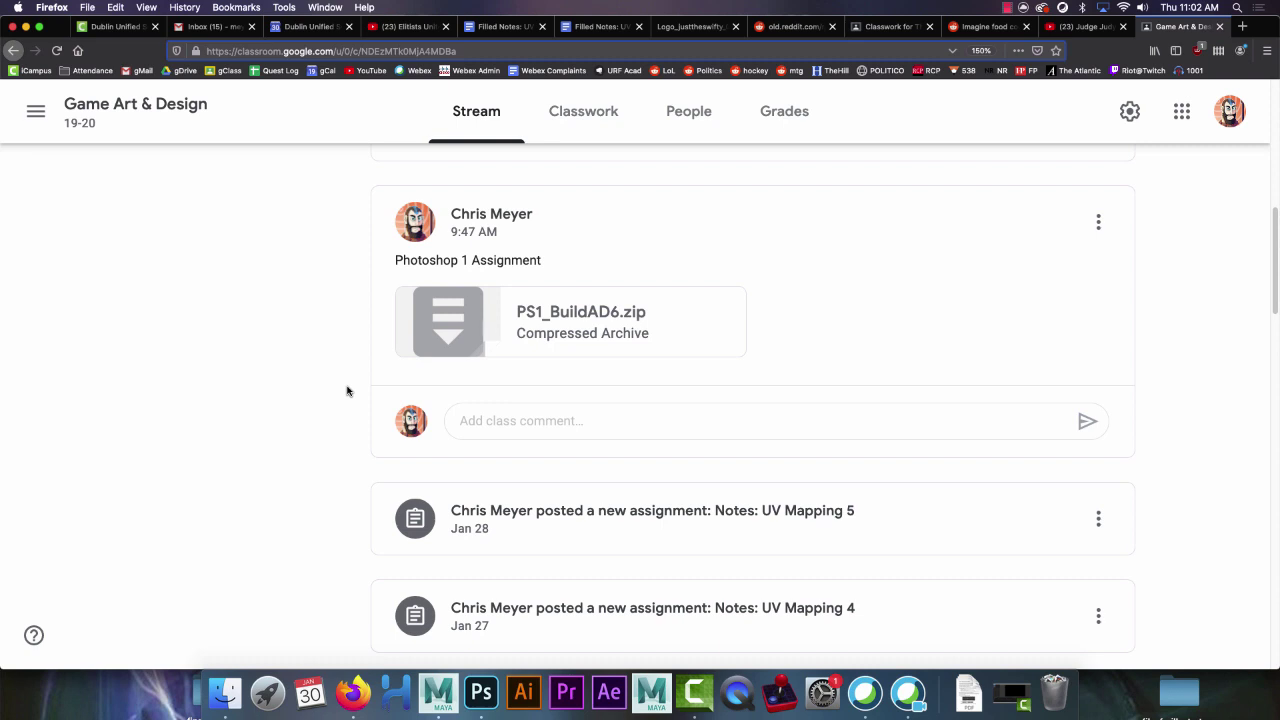
Switch to Maya and set the current project to the PS1_BuildAD6 folder
{"action": "left_click", "coordinate": [441, 699]}
{"action": "left_click", "coordinate": [11, 36]}
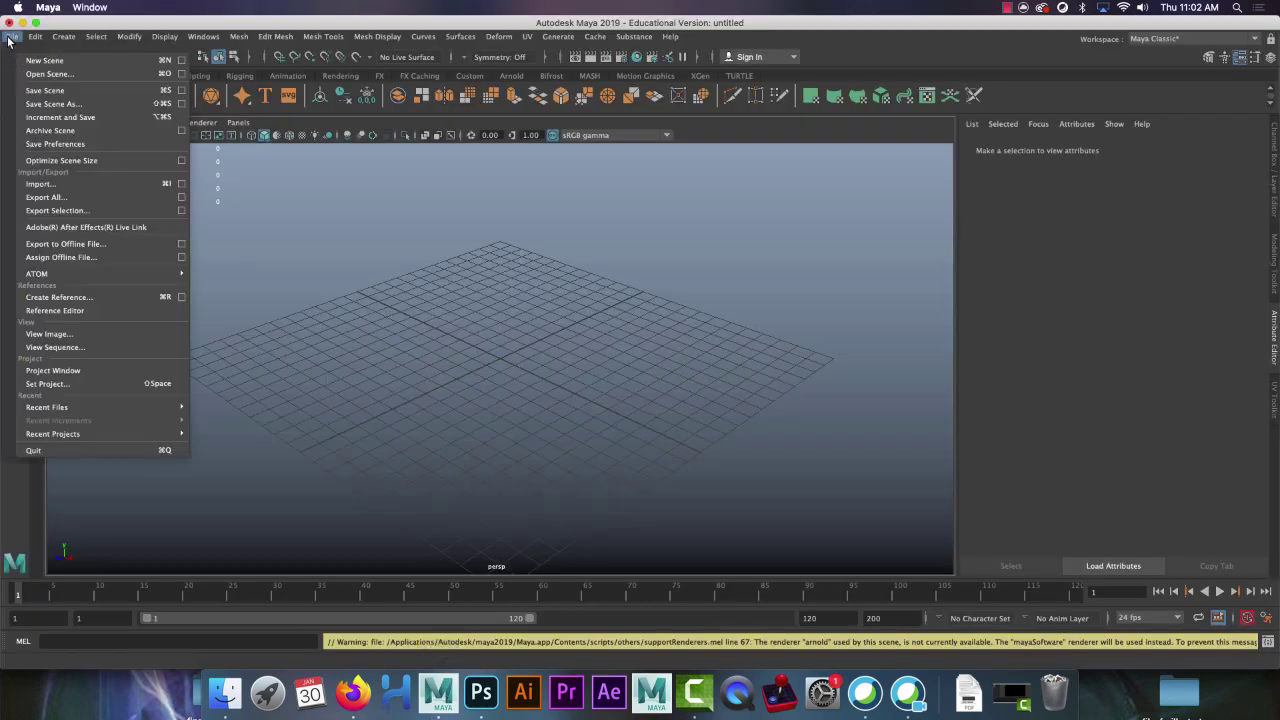
{"action": "mouse_move", "coordinate": [70, 272]}
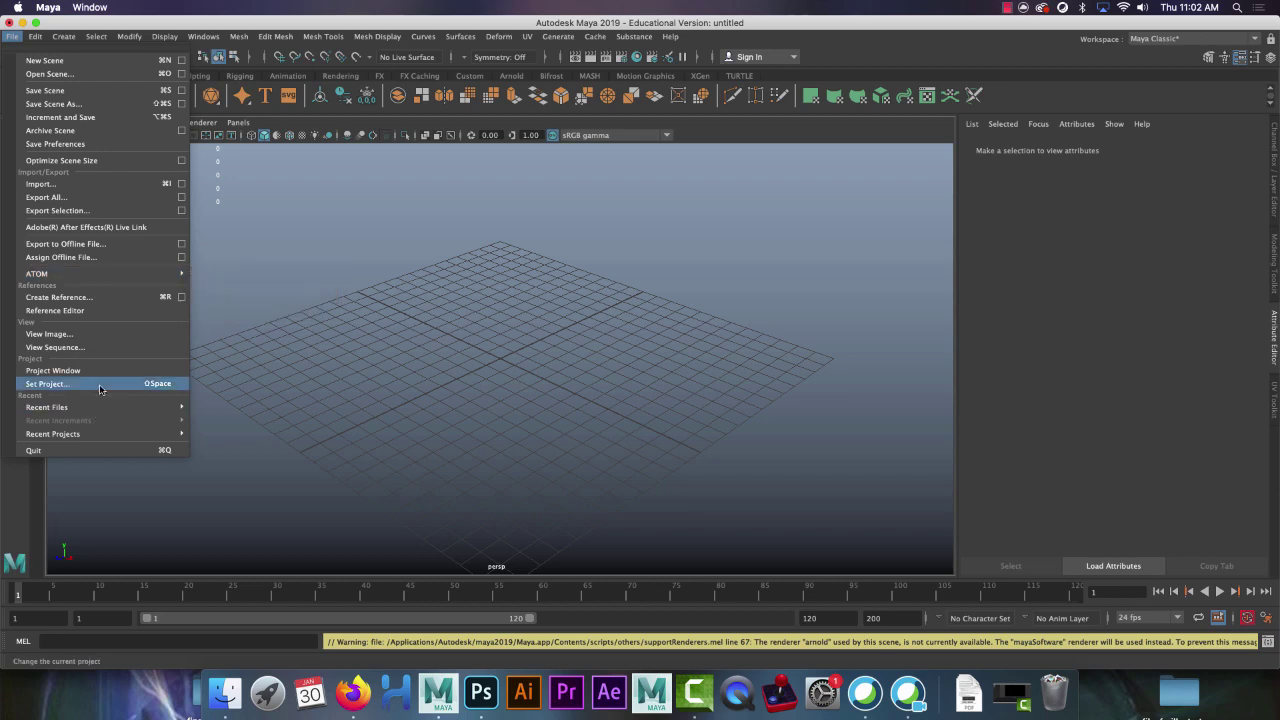
{"action": "left_click", "coordinate": [55, 384]}
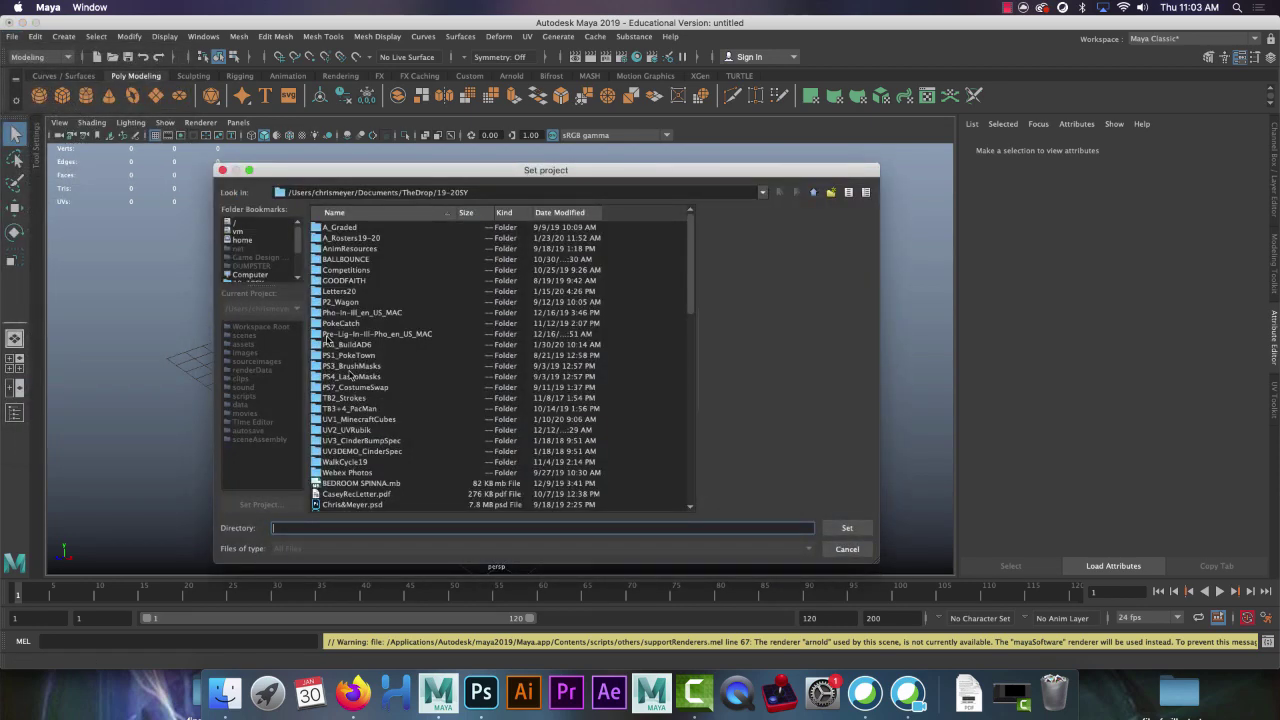
{"action": "left_click", "coordinate": [358, 346]}
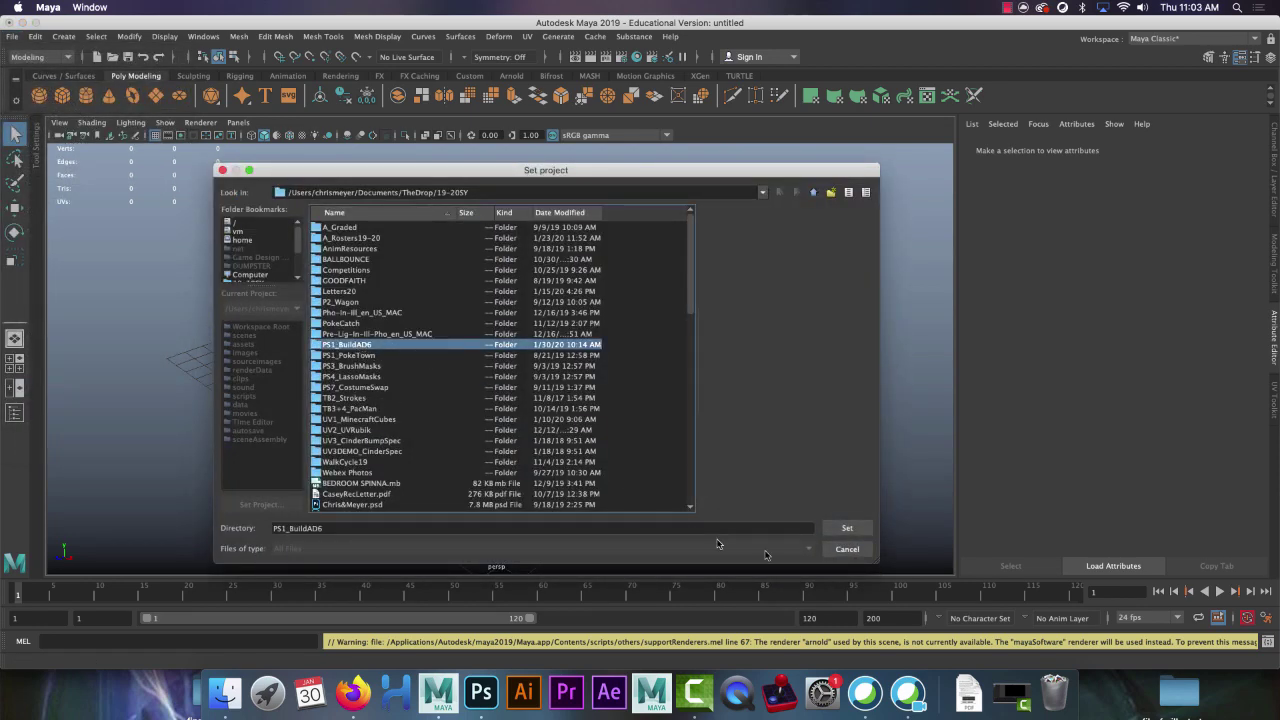
{"action": "left_click", "coordinate": [842, 528]}
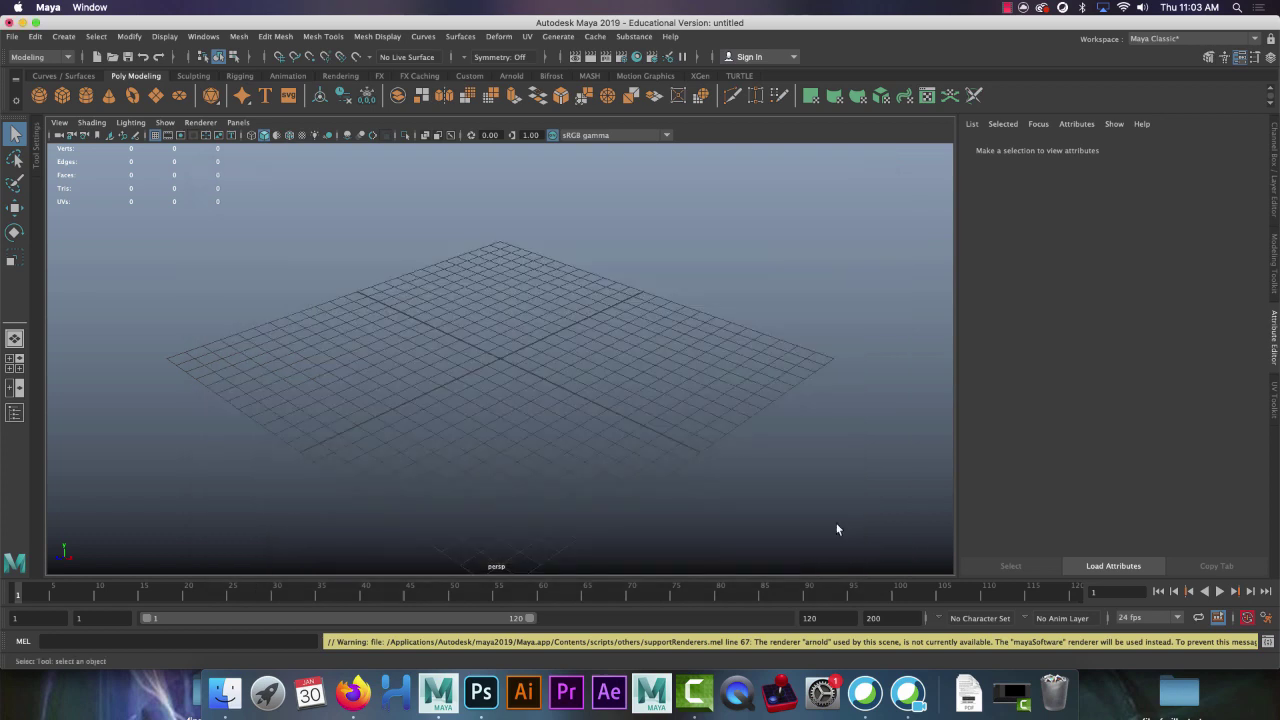
Open the scene PS1_D6.mb from the project's scenes folder
{"action": "left_click", "coordinate": [112, 56]}
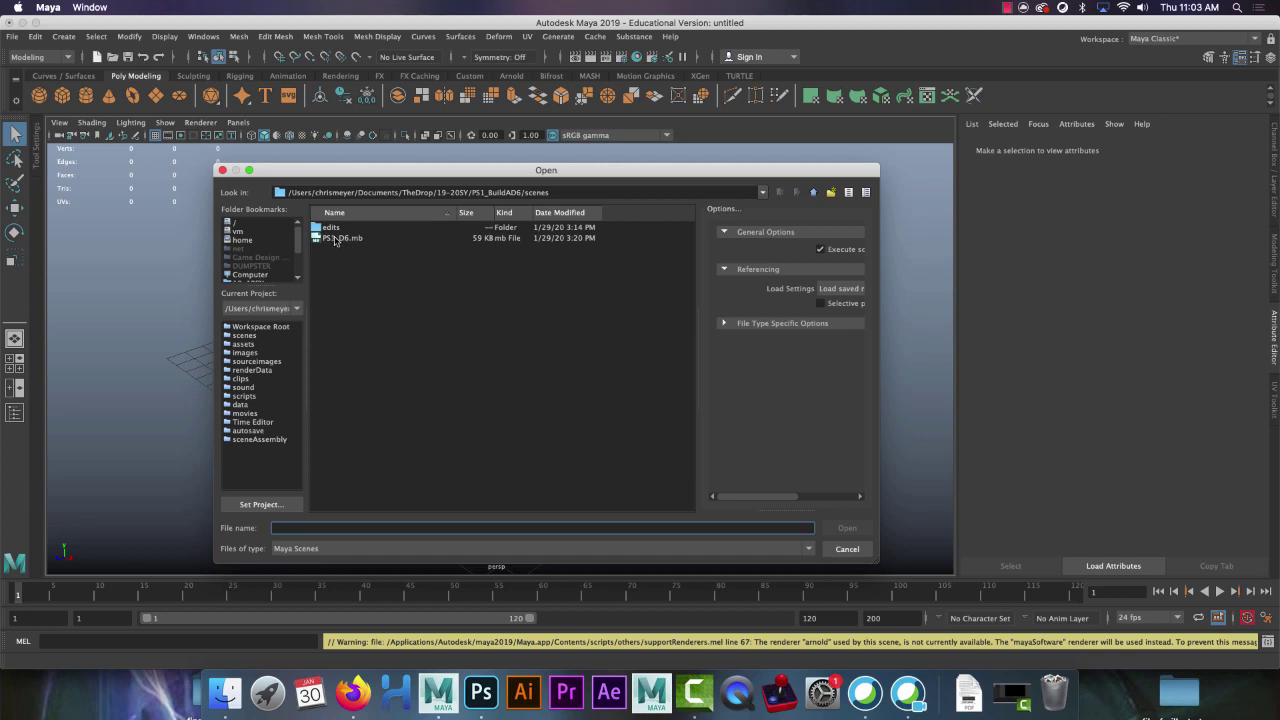
{"action": "double_click", "coordinate": [336, 241]}
{"action": "left_click", "coordinate": [625, 341]}
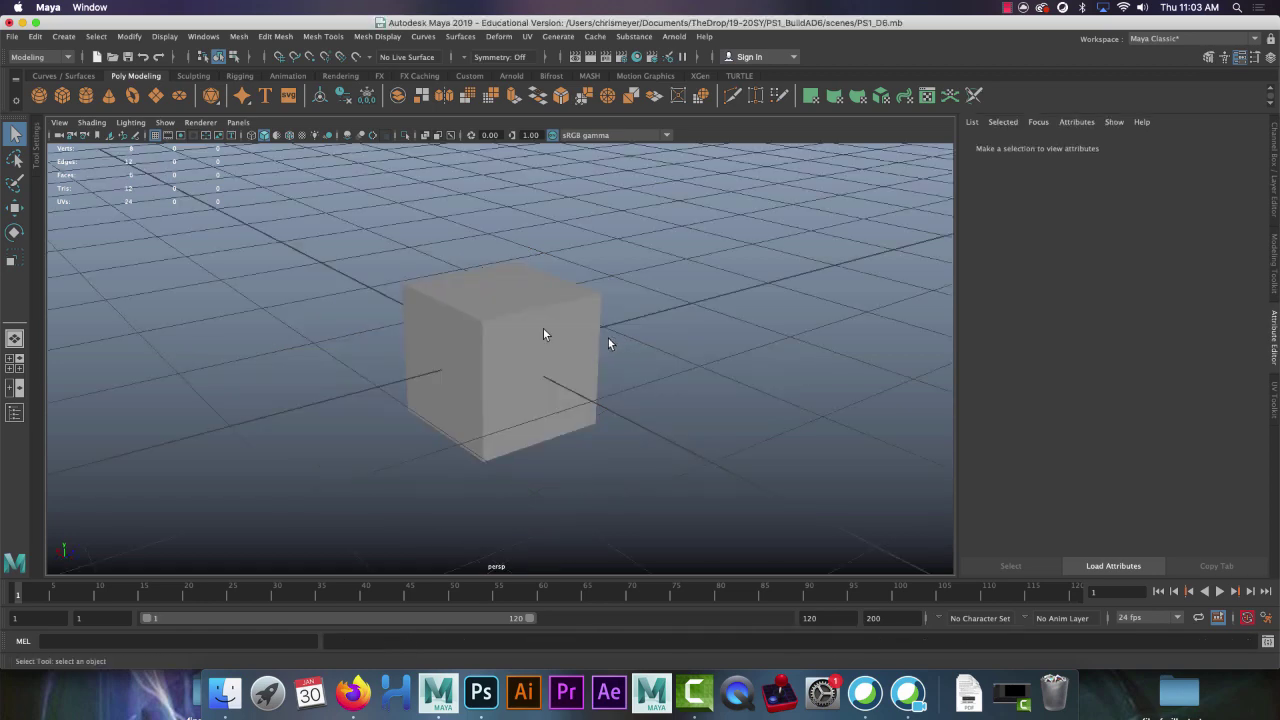
Select the cube and open the UV Editor to show its UV layout
{"action": "left_click", "coordinate": [528, 331]}
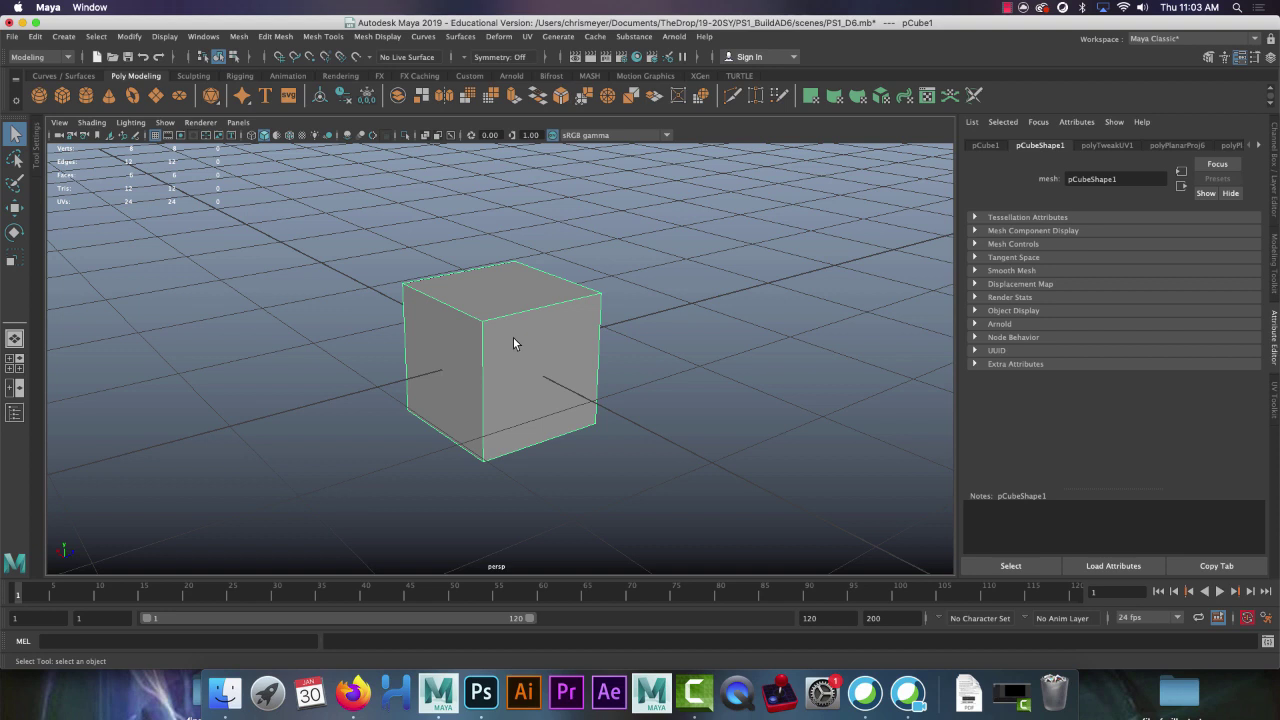
{"action": "left_click", "coordinate": [529, 37]}
{"action": "left_click", "coordinate": [558, 60]}
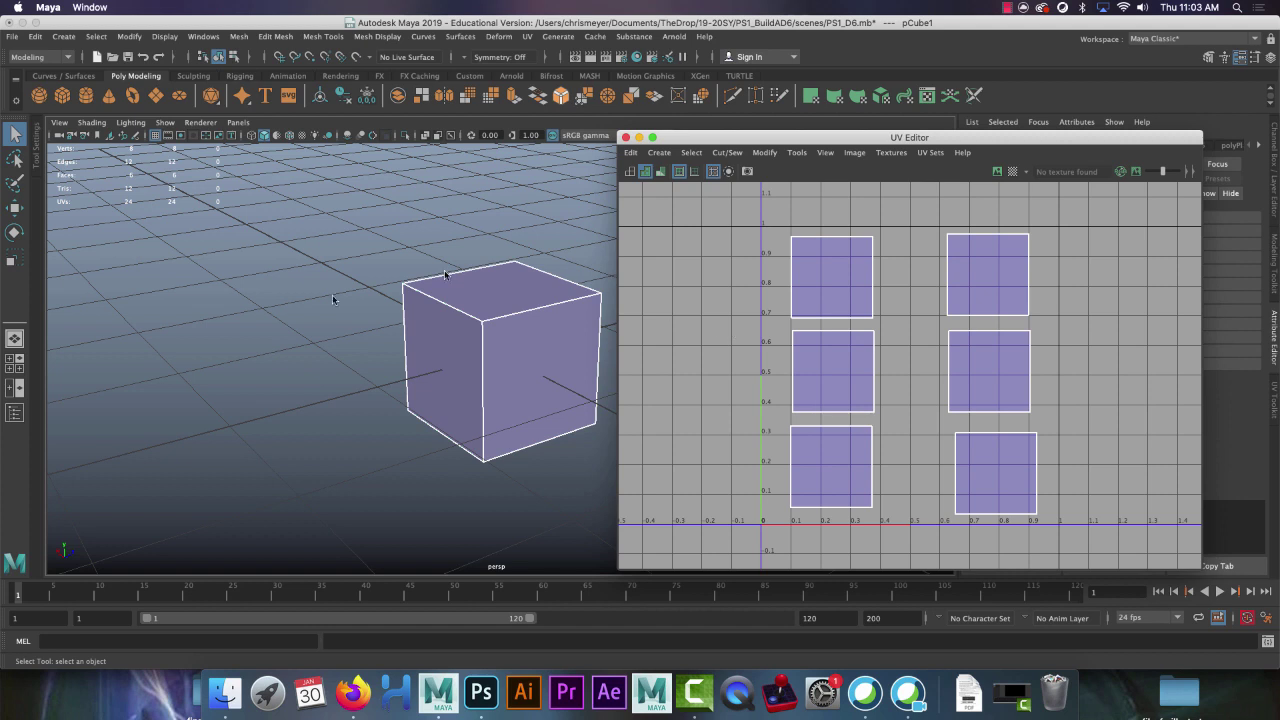
{"action": "left_click", "coordinate": [420, 306]}
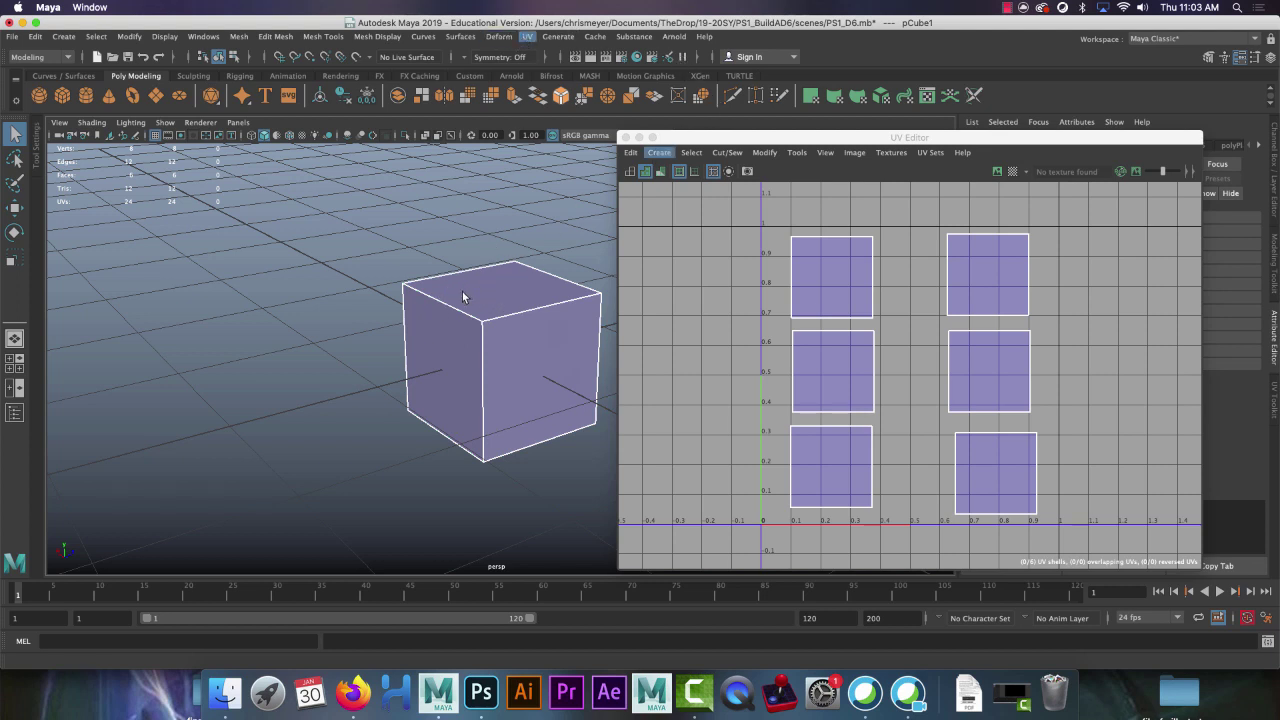
{"action": "right_click_drag", "start_coordinate": [463, 297], "coordinate": [523, 309]}
Export a 2048 x 2048 Targa UV snapshot named outUV to the project's images folder, and close the UV Editor while keeping Maya open
{"action": "left_click", "coordinate": [893, 143]}
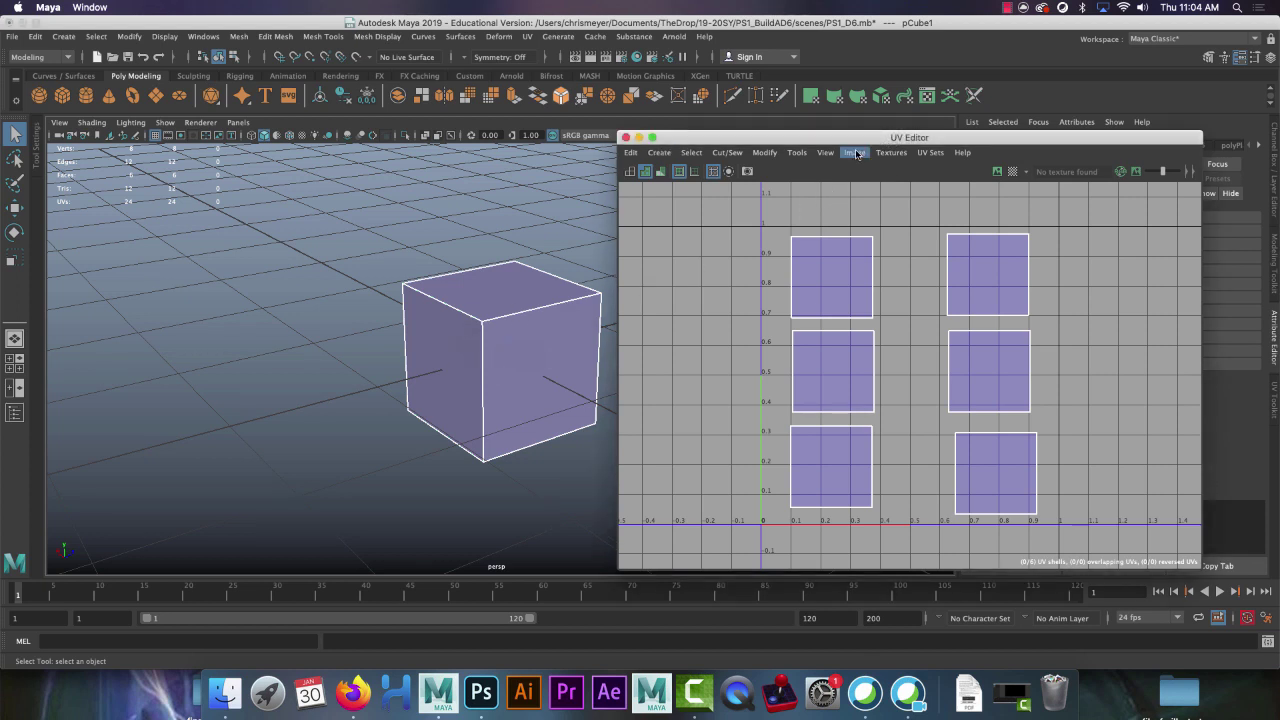
{"action": "left_click", "coordinate": [856, 153]}
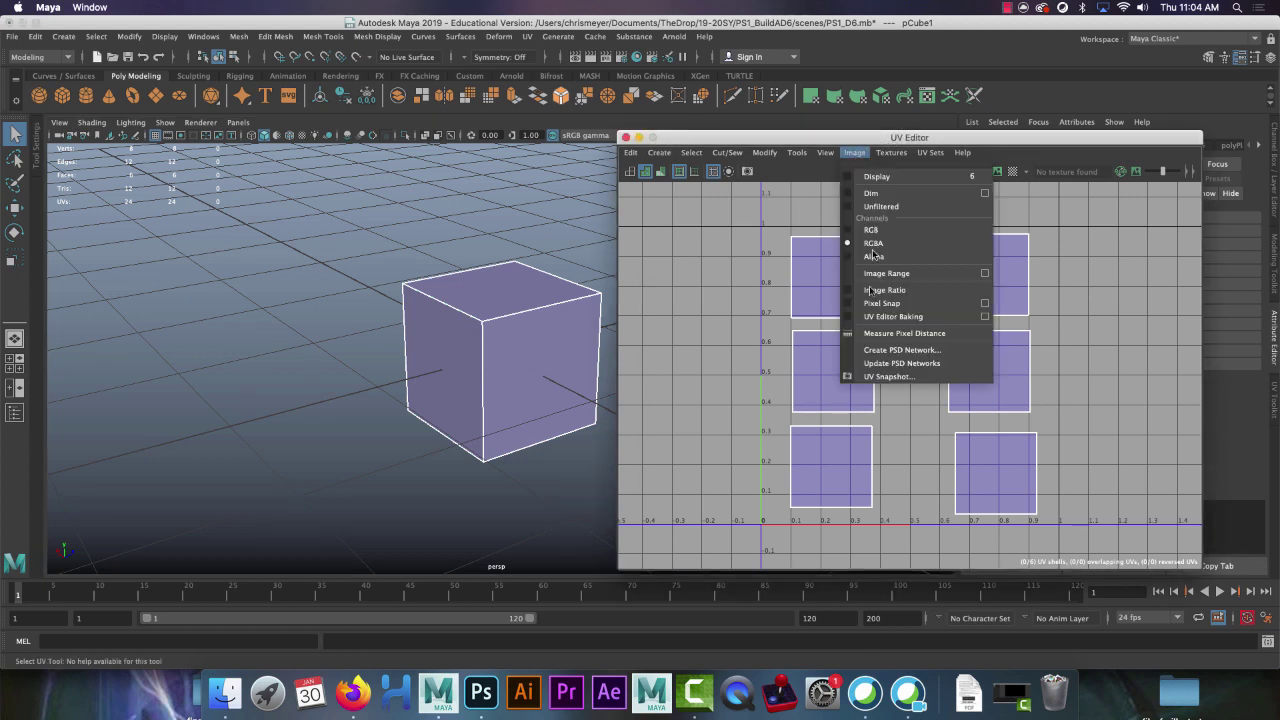
{"action": "left_click", "coordinate": [880, 376]}
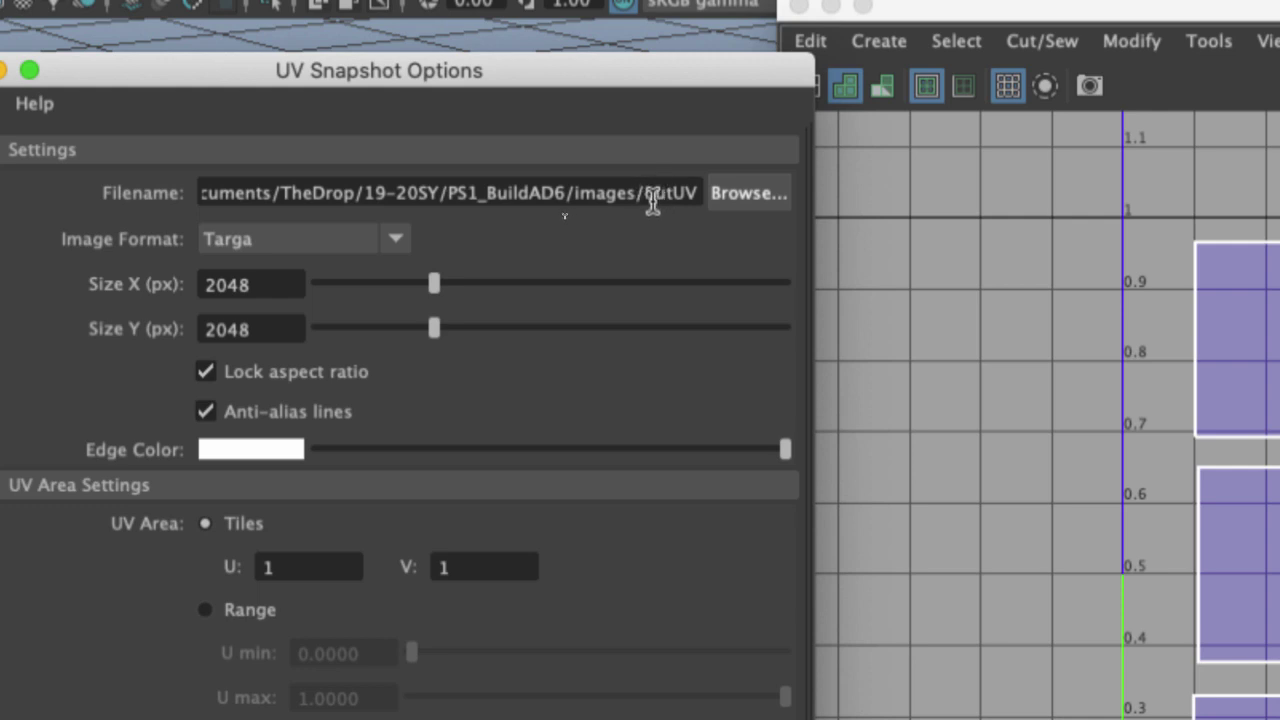
{"action": "left_click", "coordinate": [246, 240]}
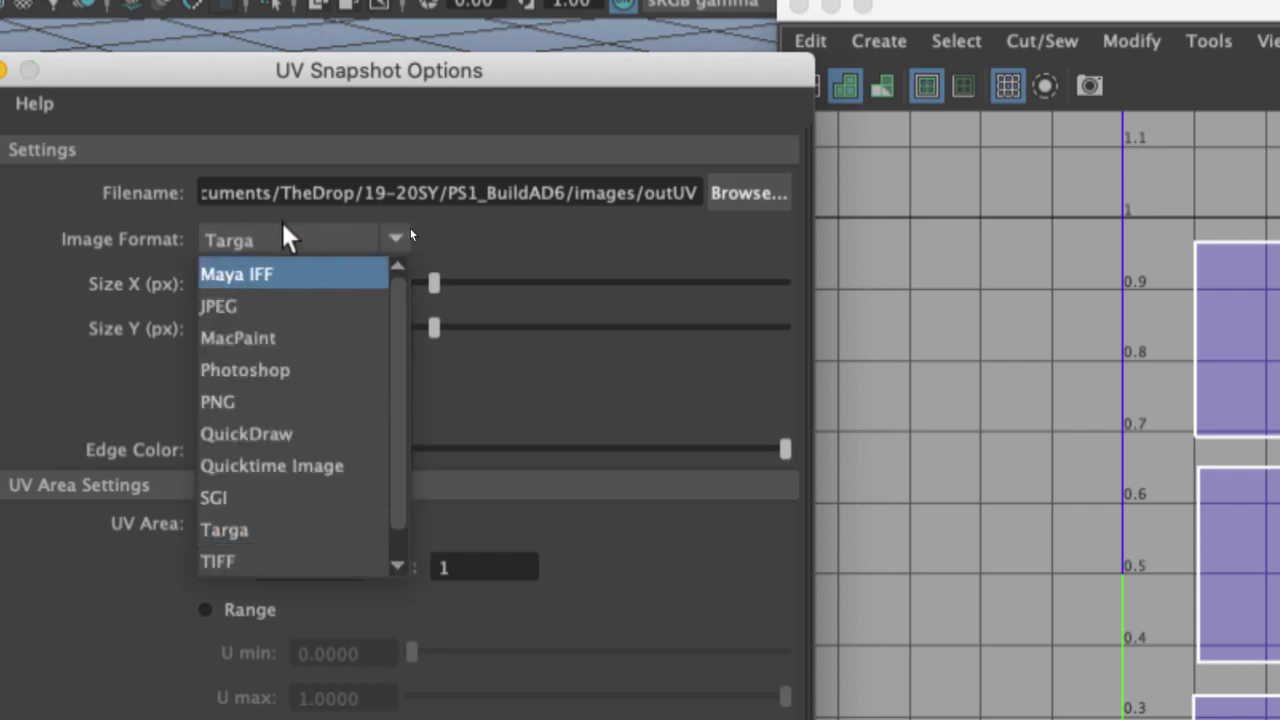
{"action": "left_click", "coordinate": [238, 531]}
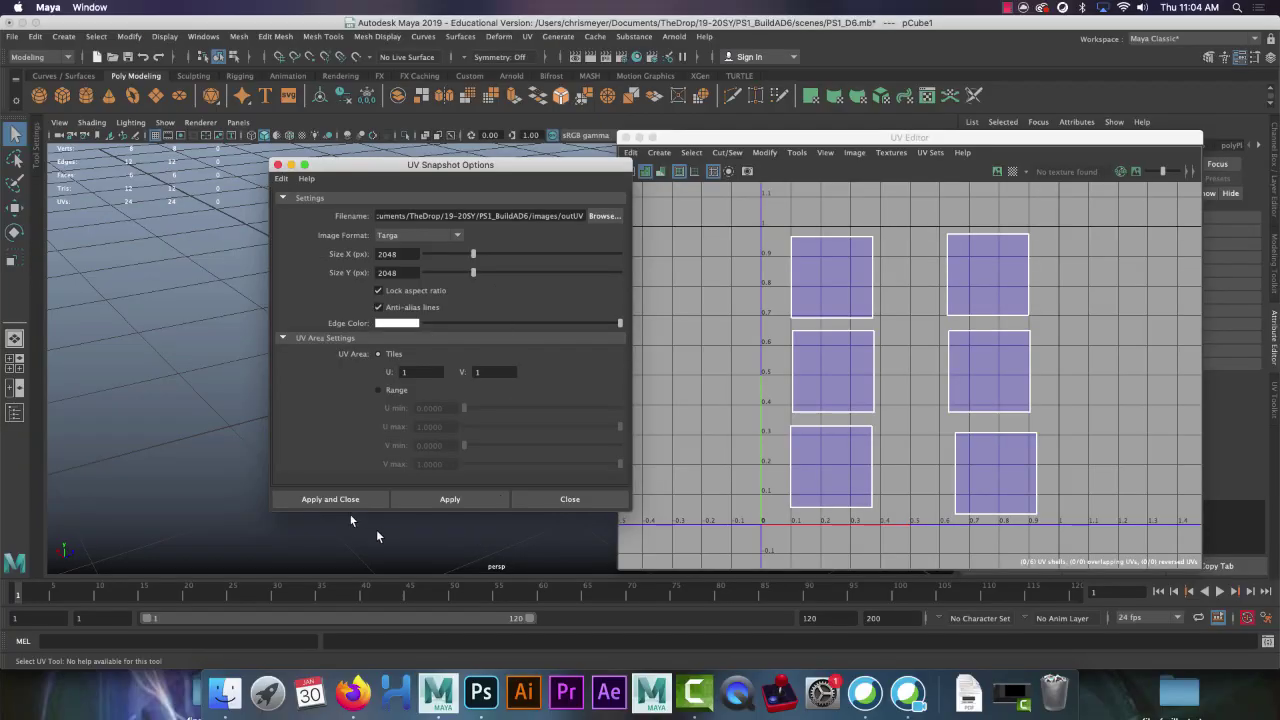
{"action": "left_click", "coordinate": [333, 500]}
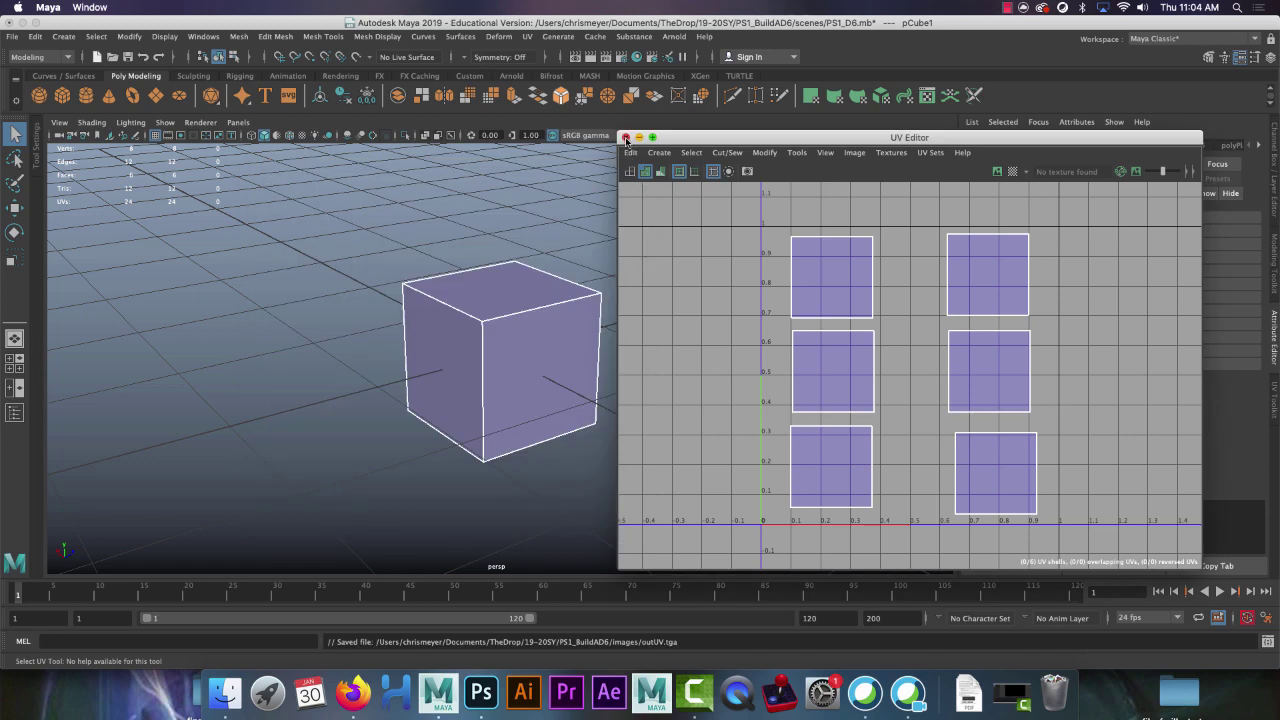
{"action": "left_click", "coordinate": [626, 139]}
{"action": "key", "text": "super+q"}
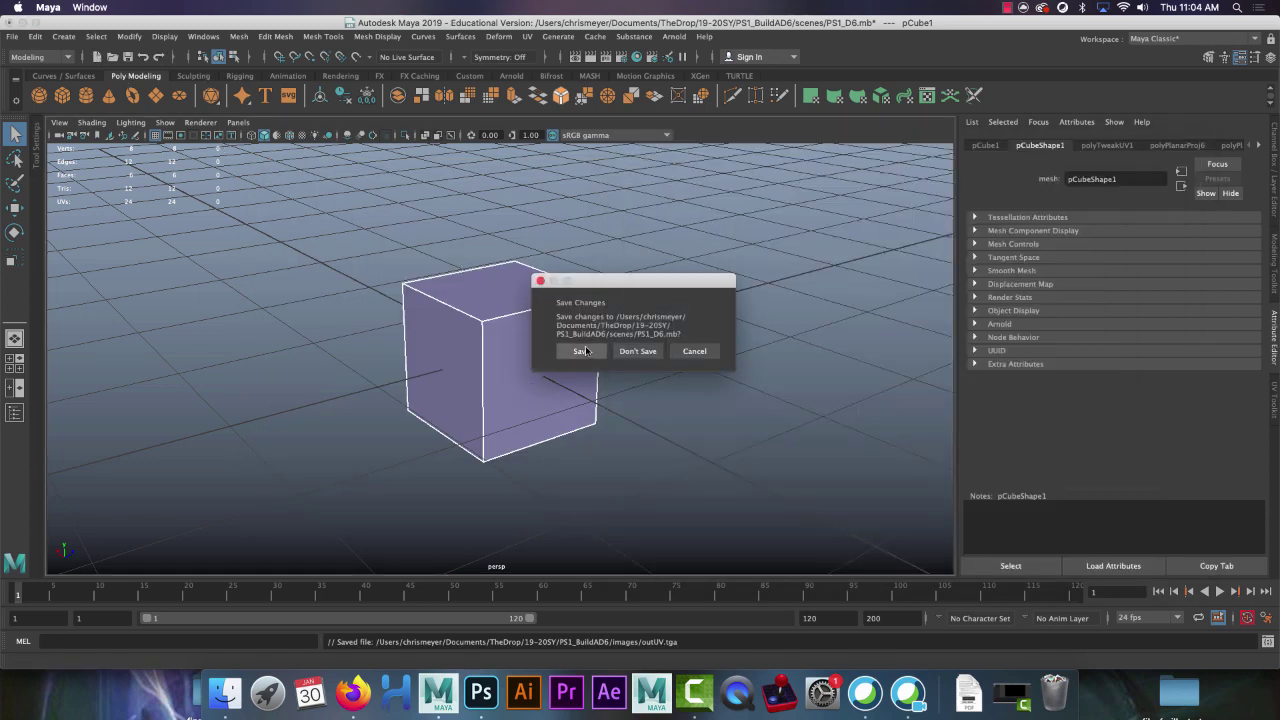
{"action": "left_click", "coordinate": [694, 351]}
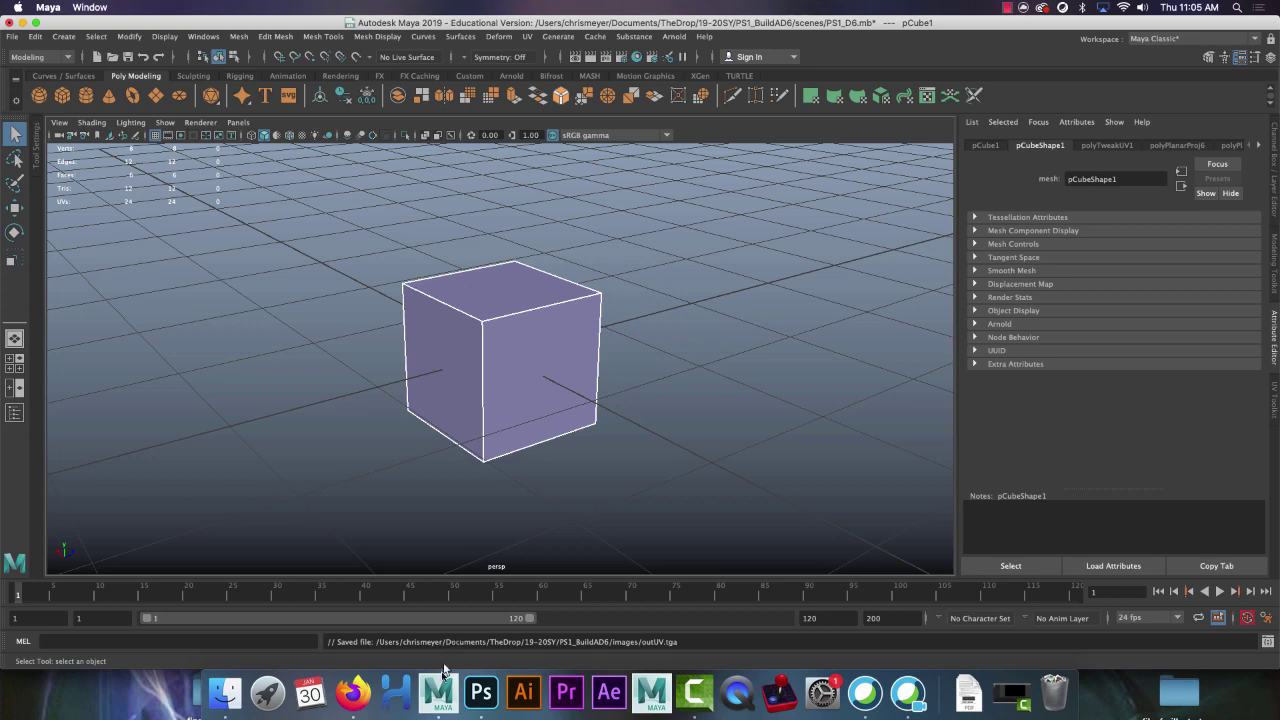
Switch to Photoshop and open outUV.tga from the images folder of PS1_BuildAD6
{"action": "left_click", "coordinate": [481, 690]}
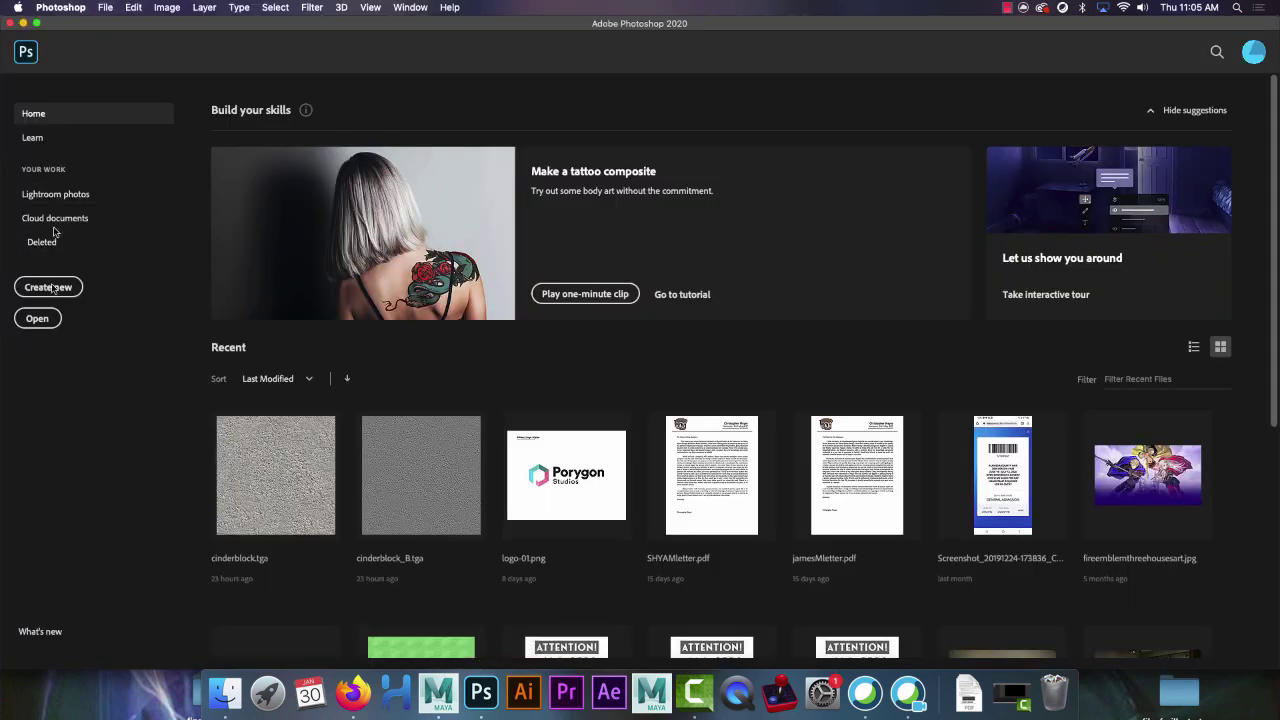
{"action": "left_click", "coordinate": [37, 319]}
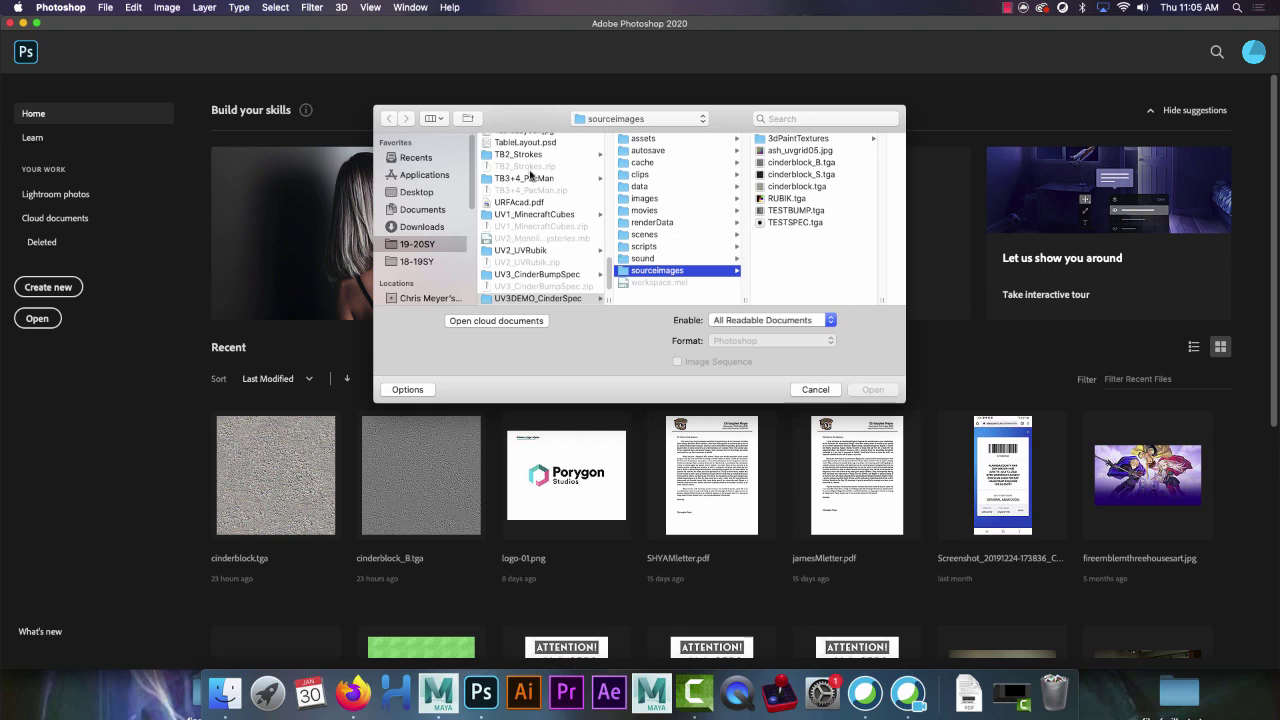
{"action": "scroll", "coordinate": [532, 252], "scroll_direction": "up", "scroll_amount": 10}
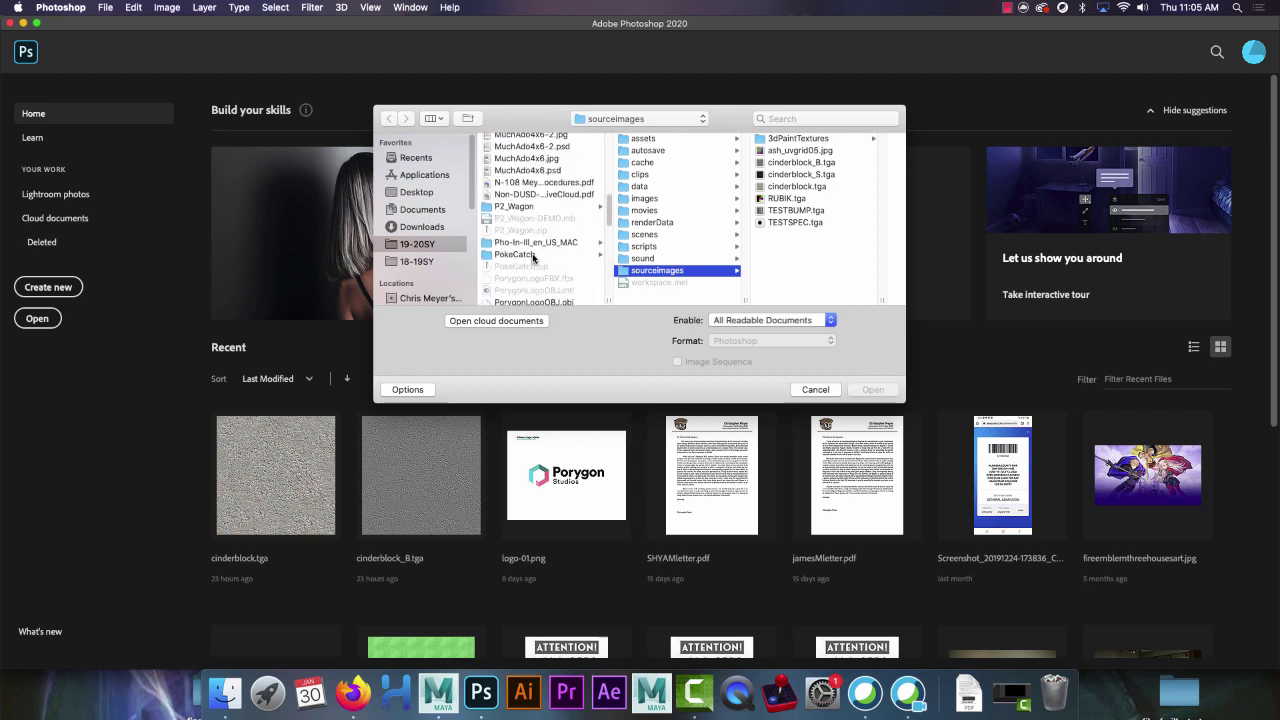
{"action": "scroll", "coordinate": [517, 252], "scroll_direction": "up", "scroll_amount": 2}
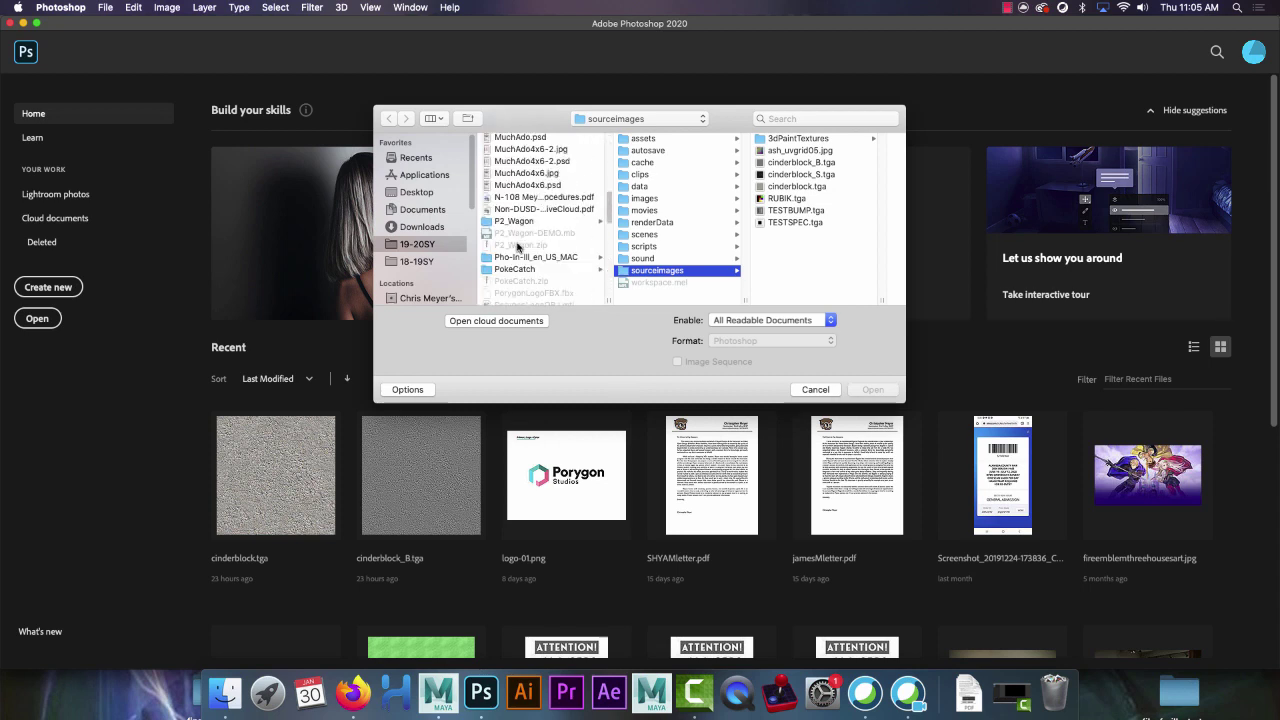
{"action": "scroll", "coordinate": [521, 227], "scroll_direction": "down", "scroll_amount": 5}
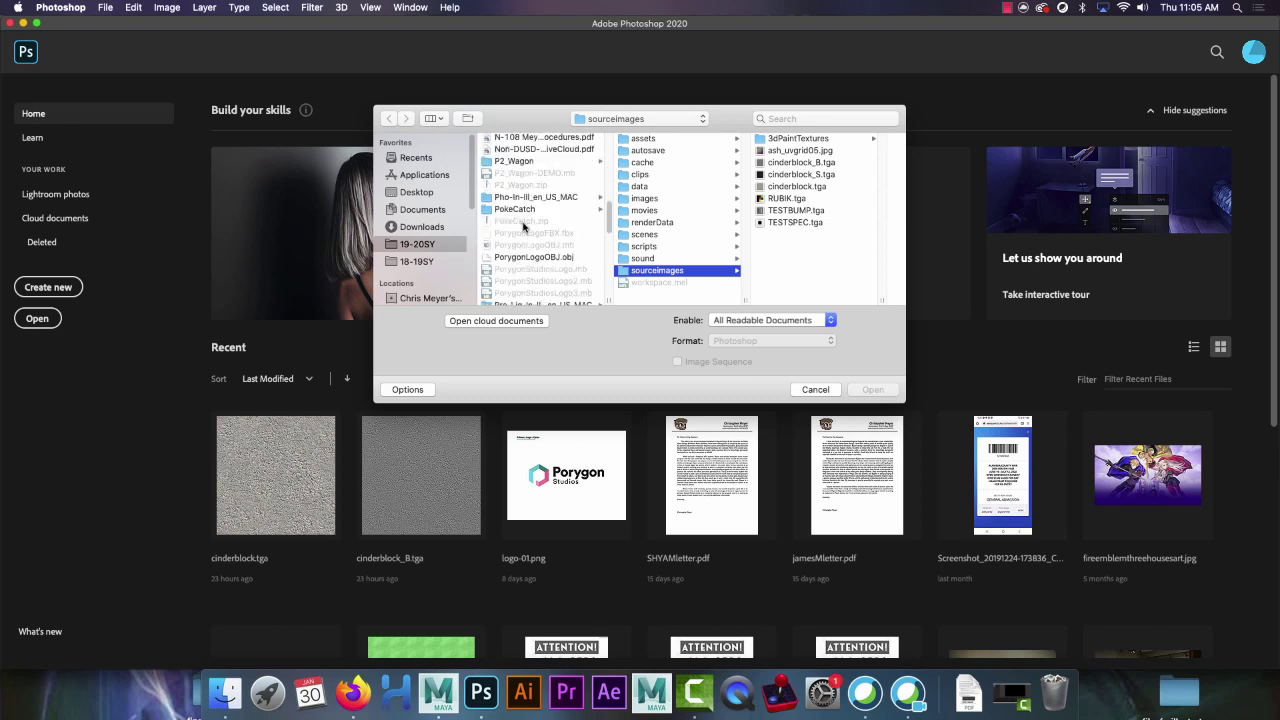
{"action": "scroll", "coordinate": [523, 228], "scroll_direction": "up", "scroll_amount": 2}
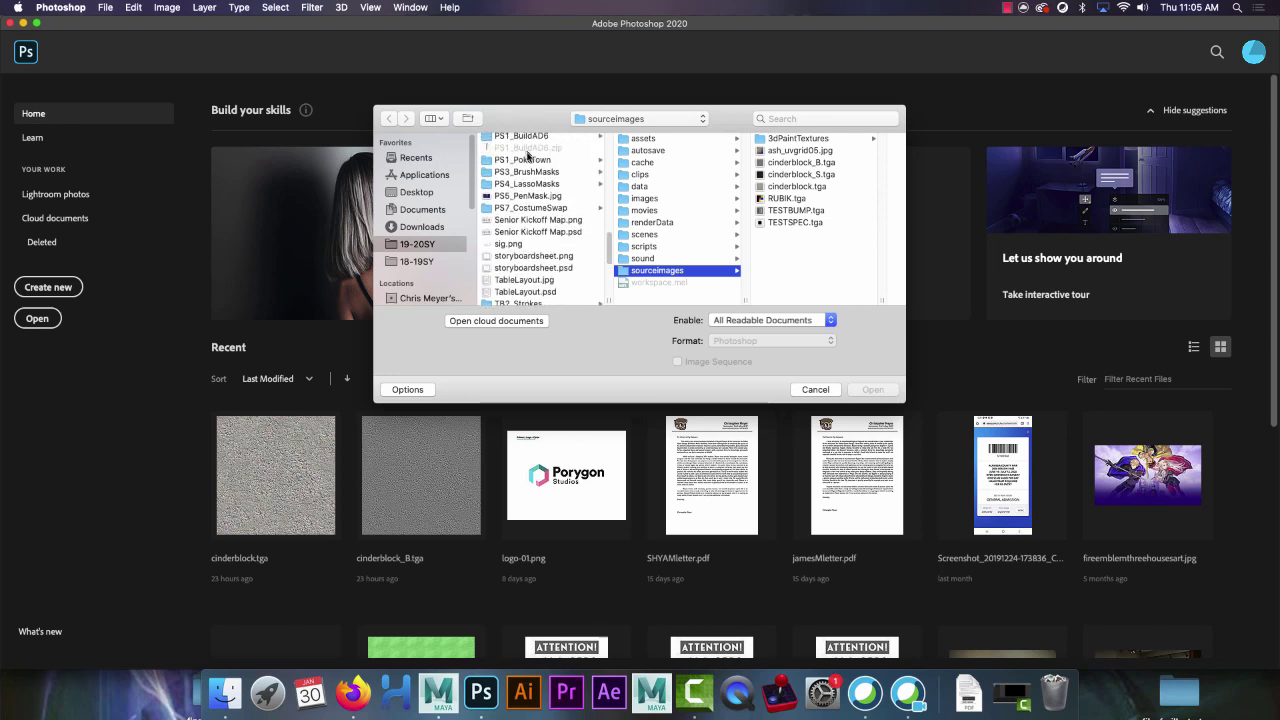
{"action": "left_click", "coordinate": [527, 138]}
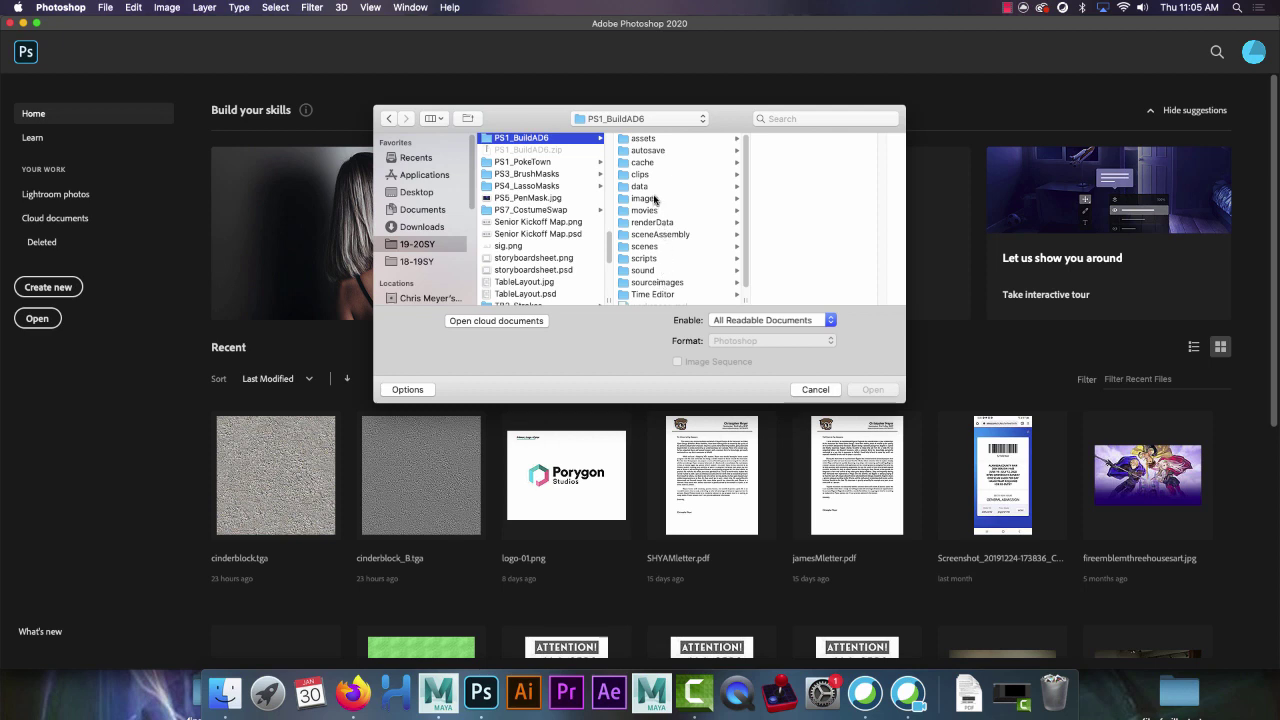
{"action": "left_click", "coordinate": [652, 199]}
{"action": "left_click", "coordinate": [800, 139]}
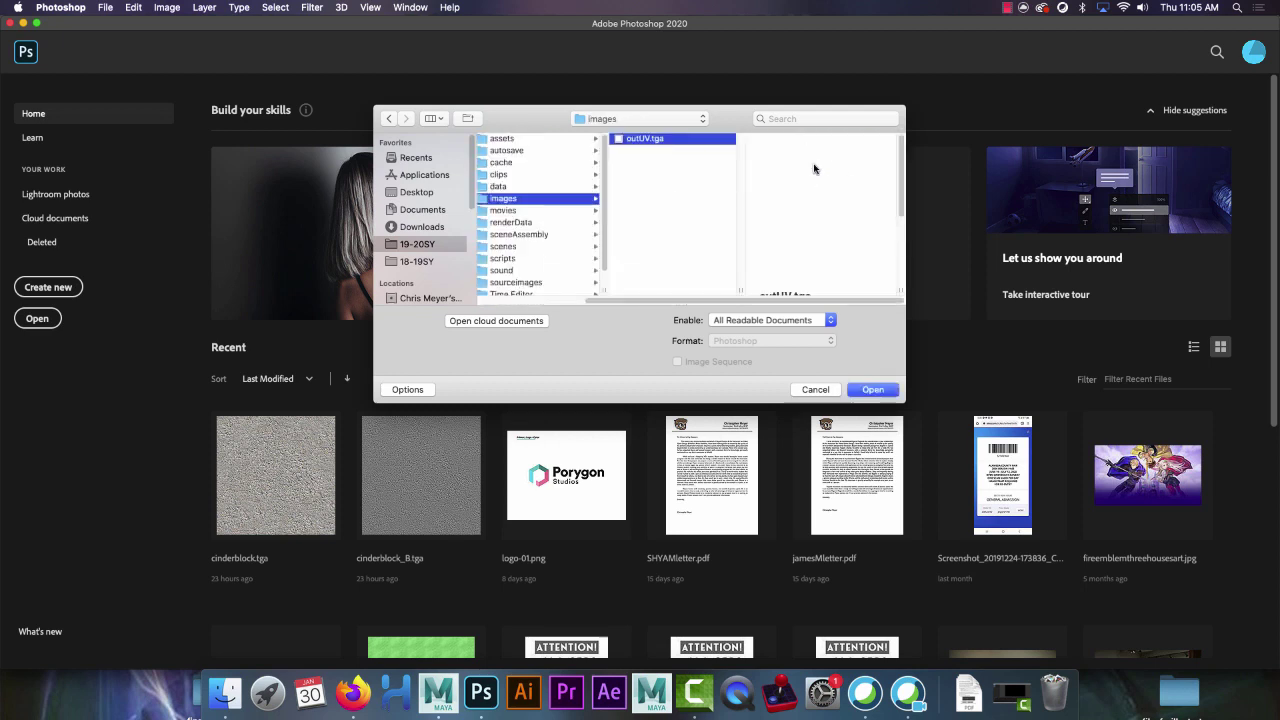
{"action": "left_click", "coordinate": [743, 243]}
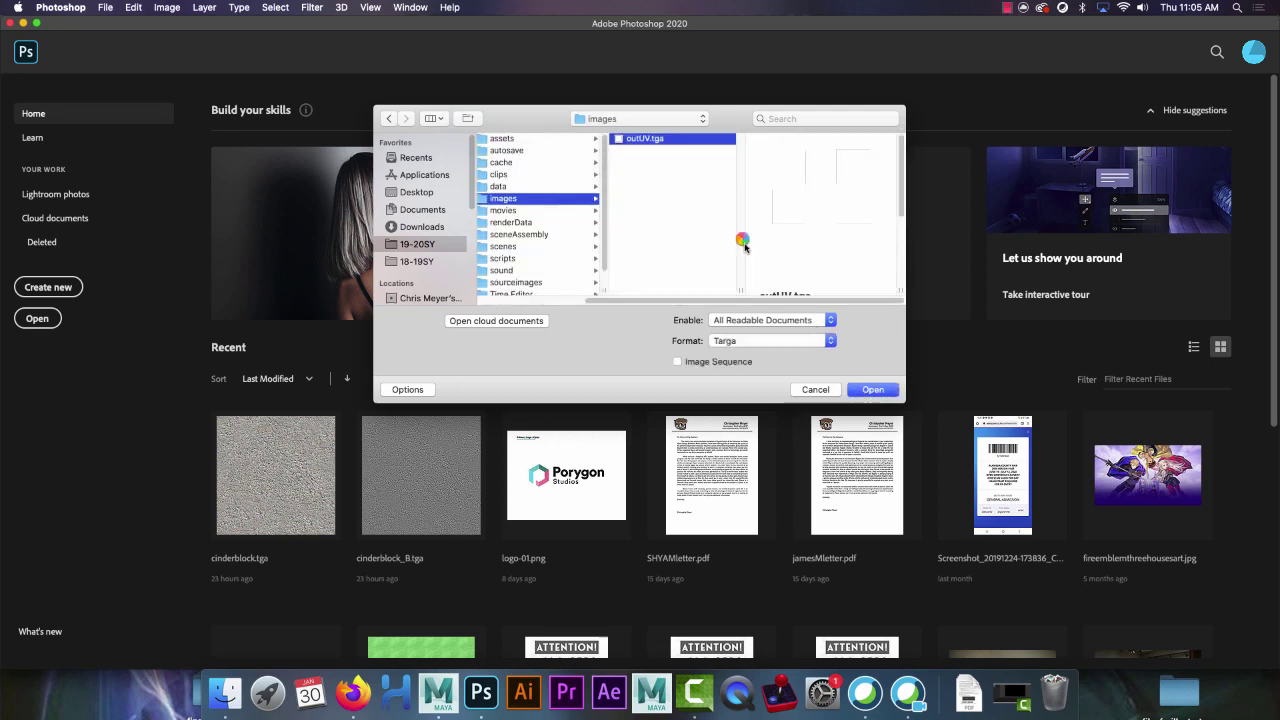
{"action": "left_click", "coordinate": [879, 390]}
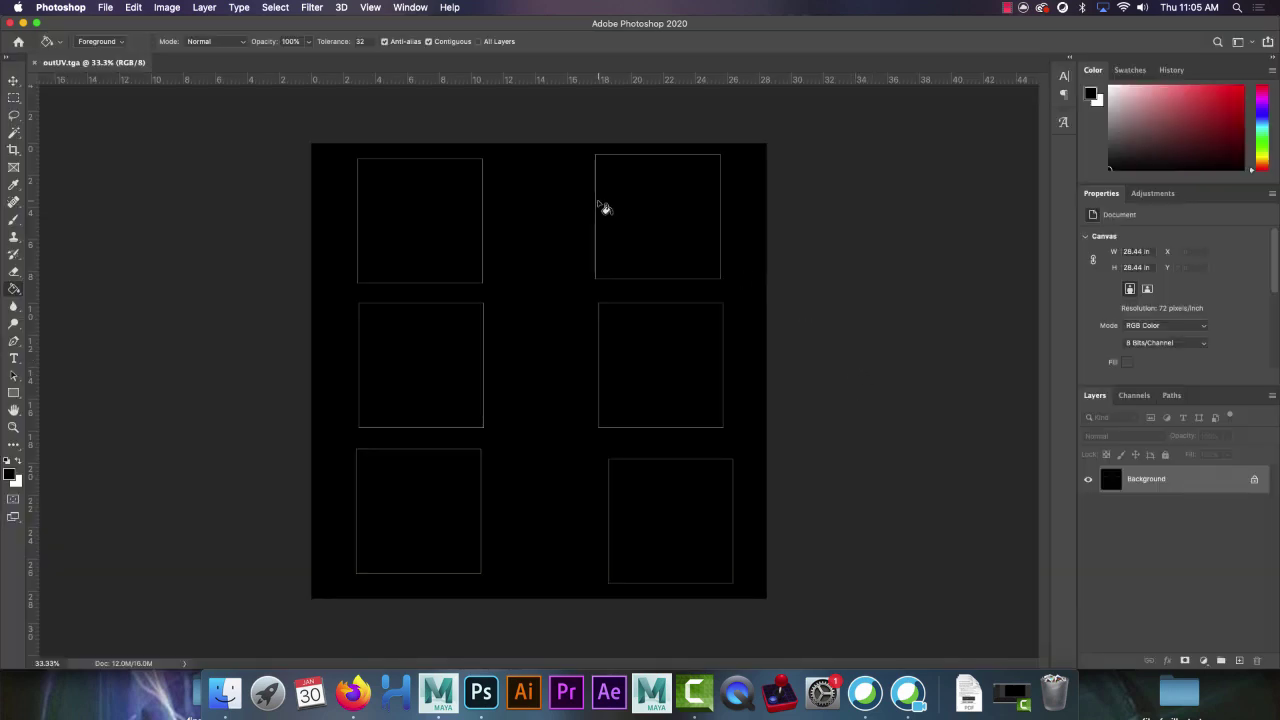
Reopen the UV Editor in Maya and compare the cube's UV layout with outUV.tga in Photoshop
{"action": "left_click", "coordinate": [445, 695]}
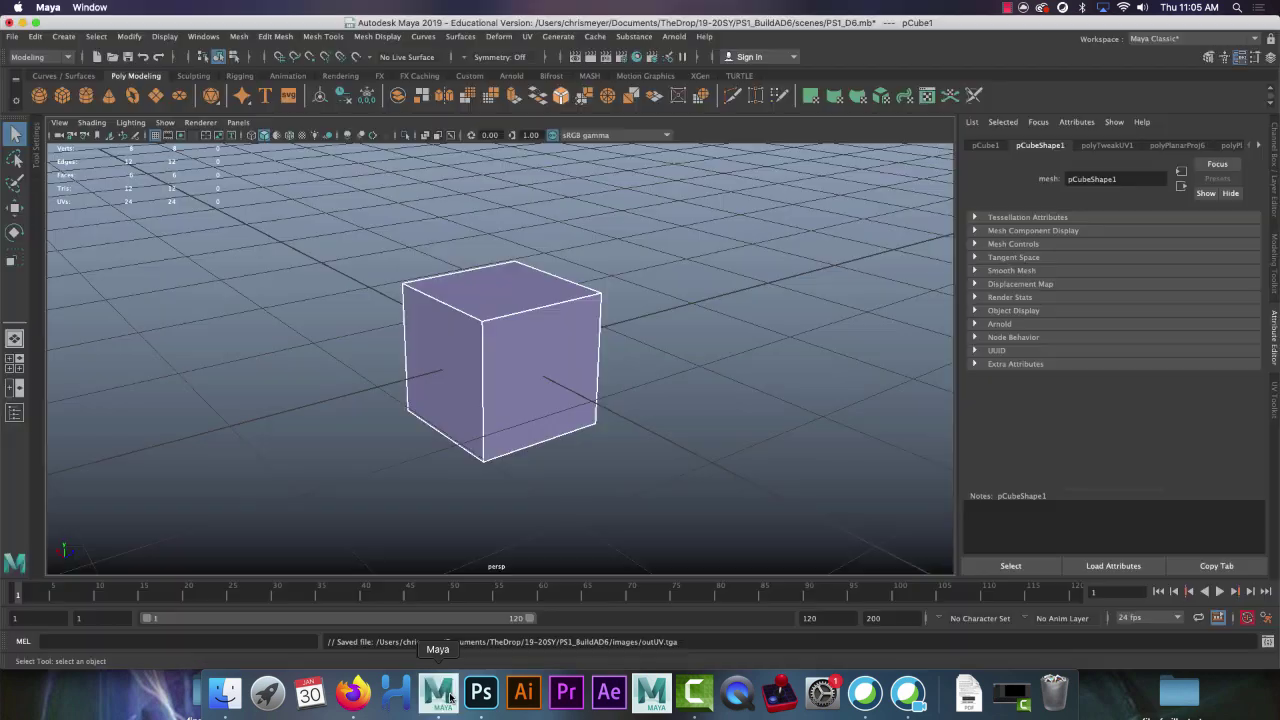
{"action": "left_click", "coordinate": [527, 36]}
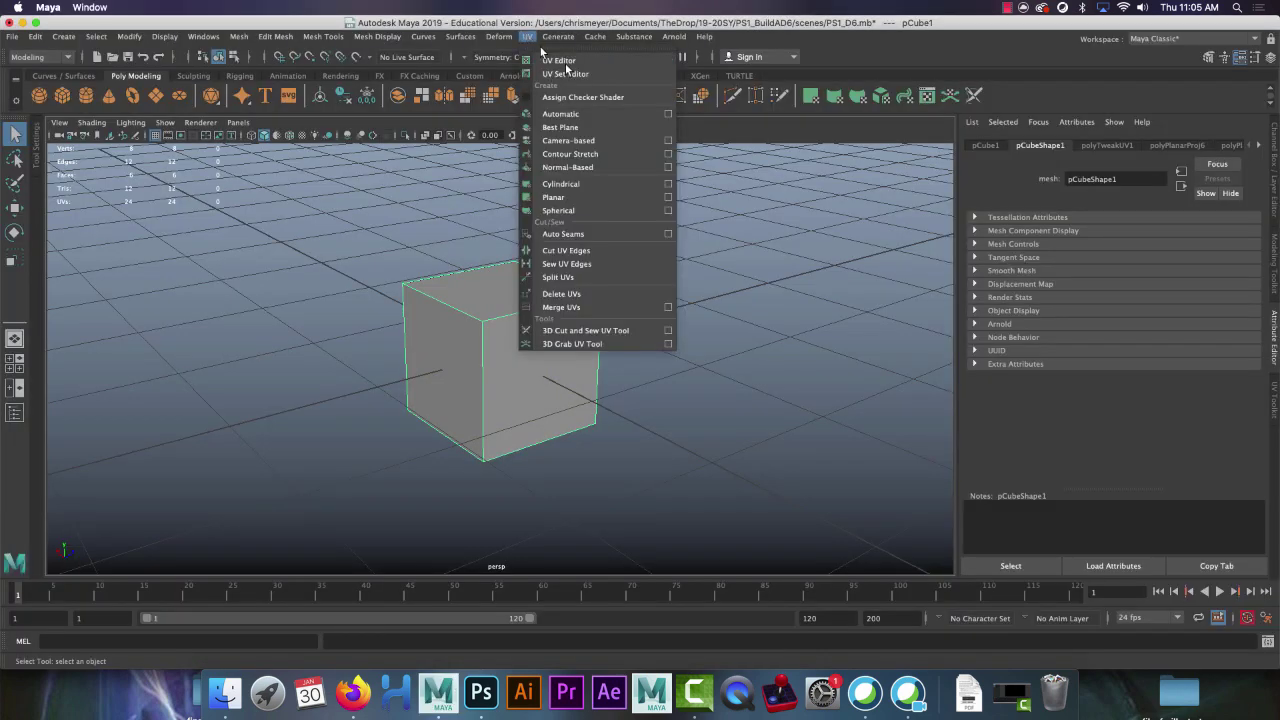
{"action": "left_click", "coordinate": [558, 61]}
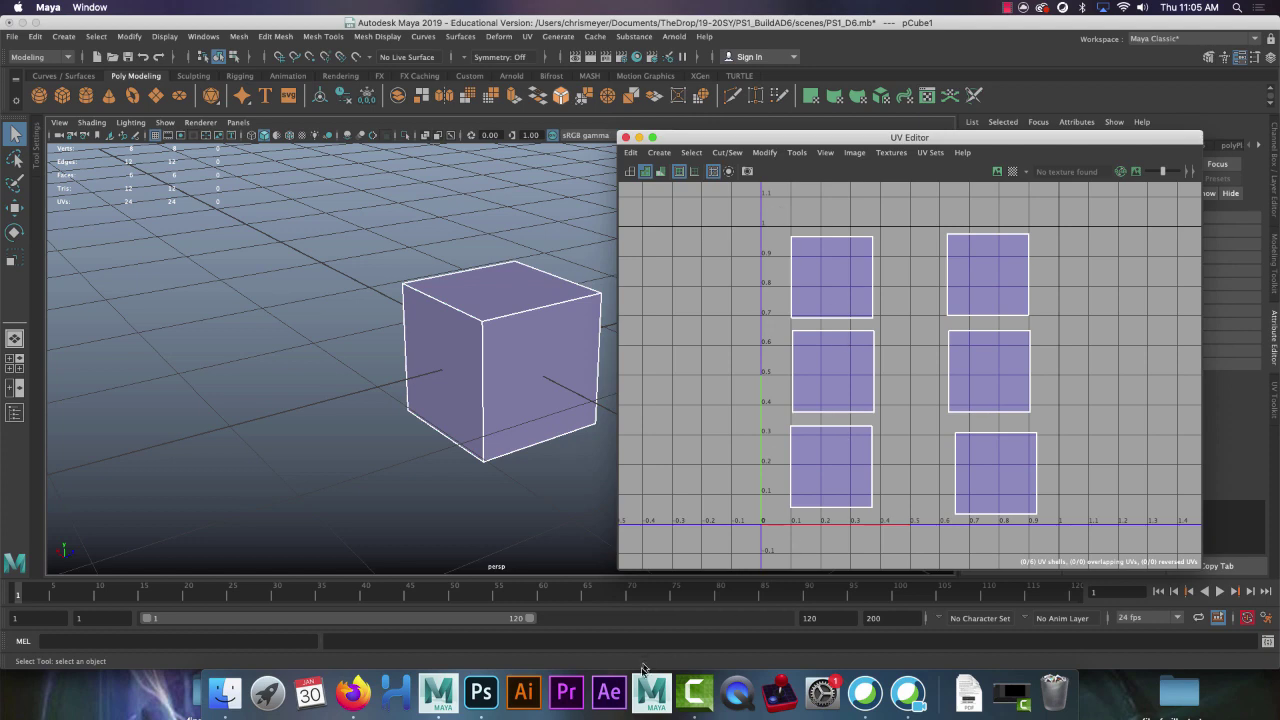
{"action": "left_click", "coordinate": [481, 692]}
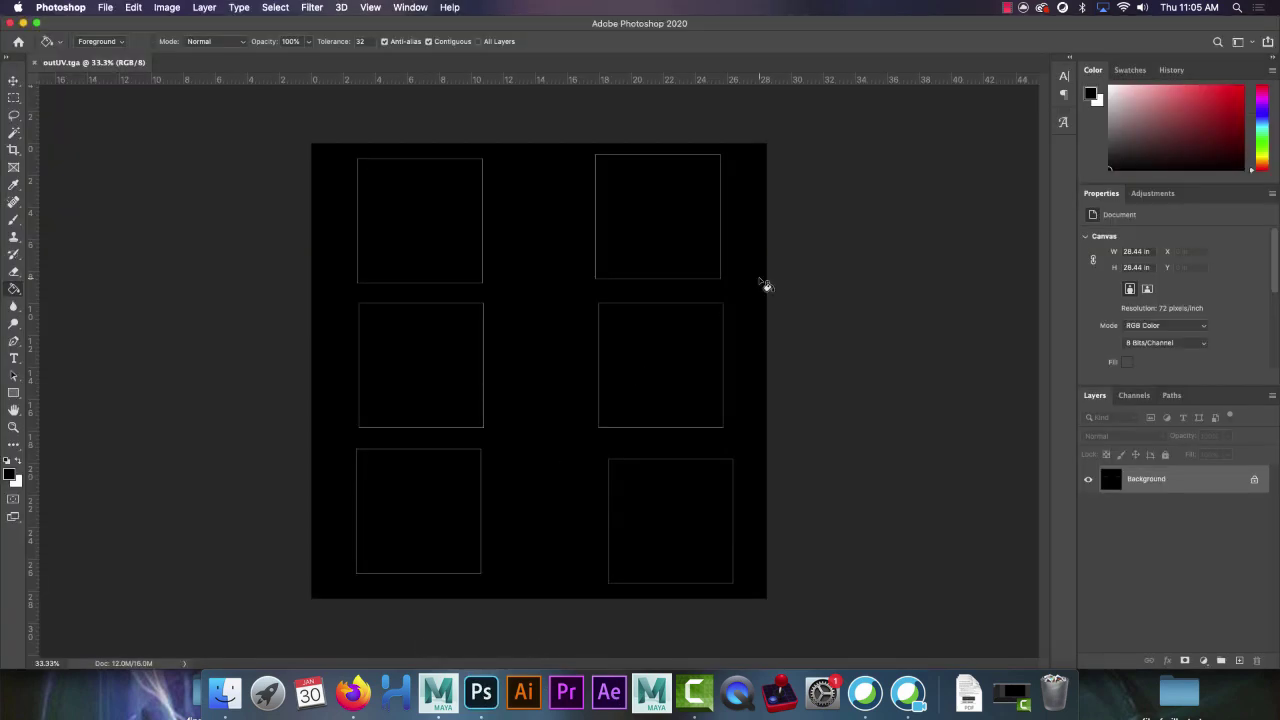
{"action": "left_click", "coordinate": [438, 692]}
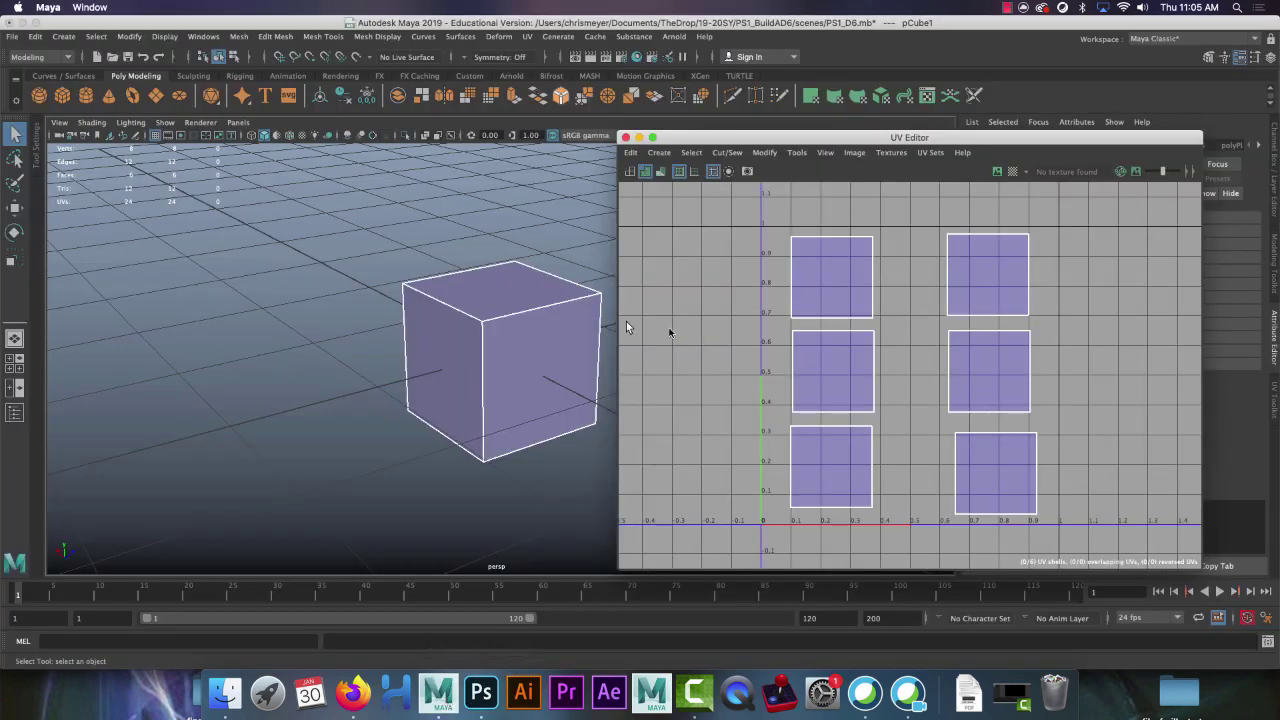
Select the cube's faces and UV shells in turn to examine which shell corresponds to which side of the cube
{"action": "right_click_drag", "start_coordinate": [493, 292], "coordinate": [499, 325]}
{"action": "left_click", "coordinate": [489, 288]}
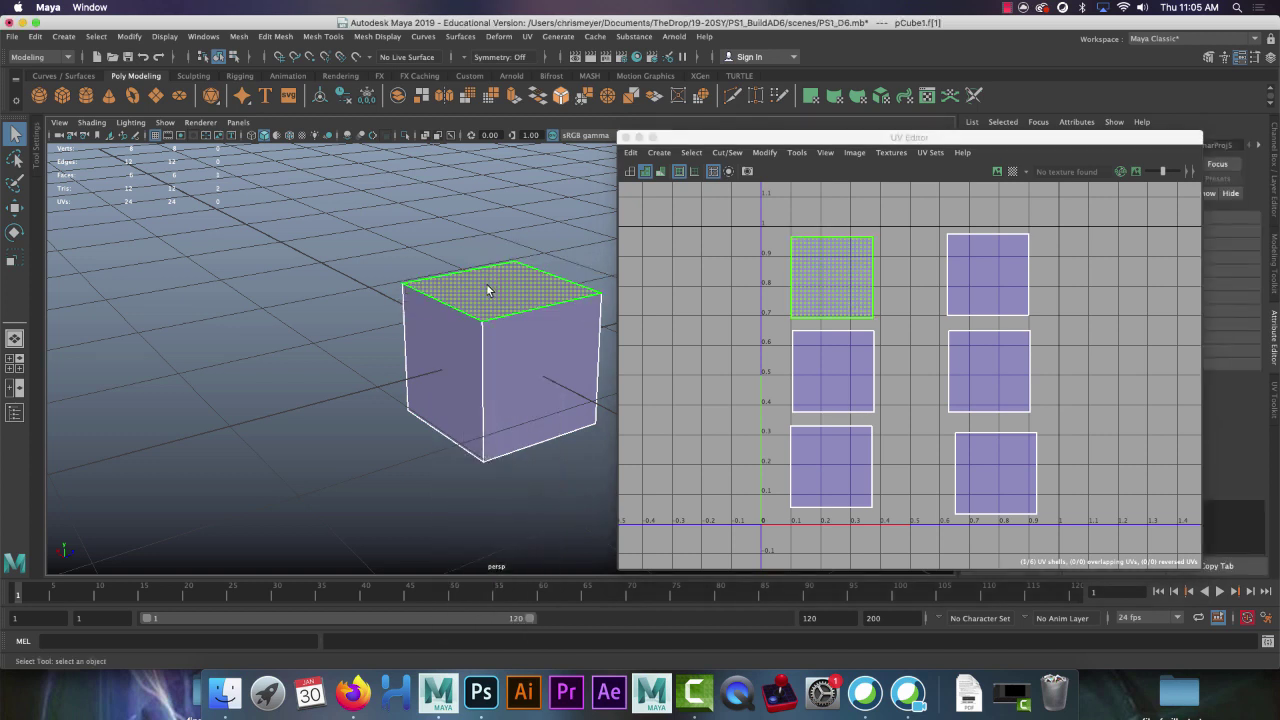
{"action": "left_click", "coordinate": [963, 285]}
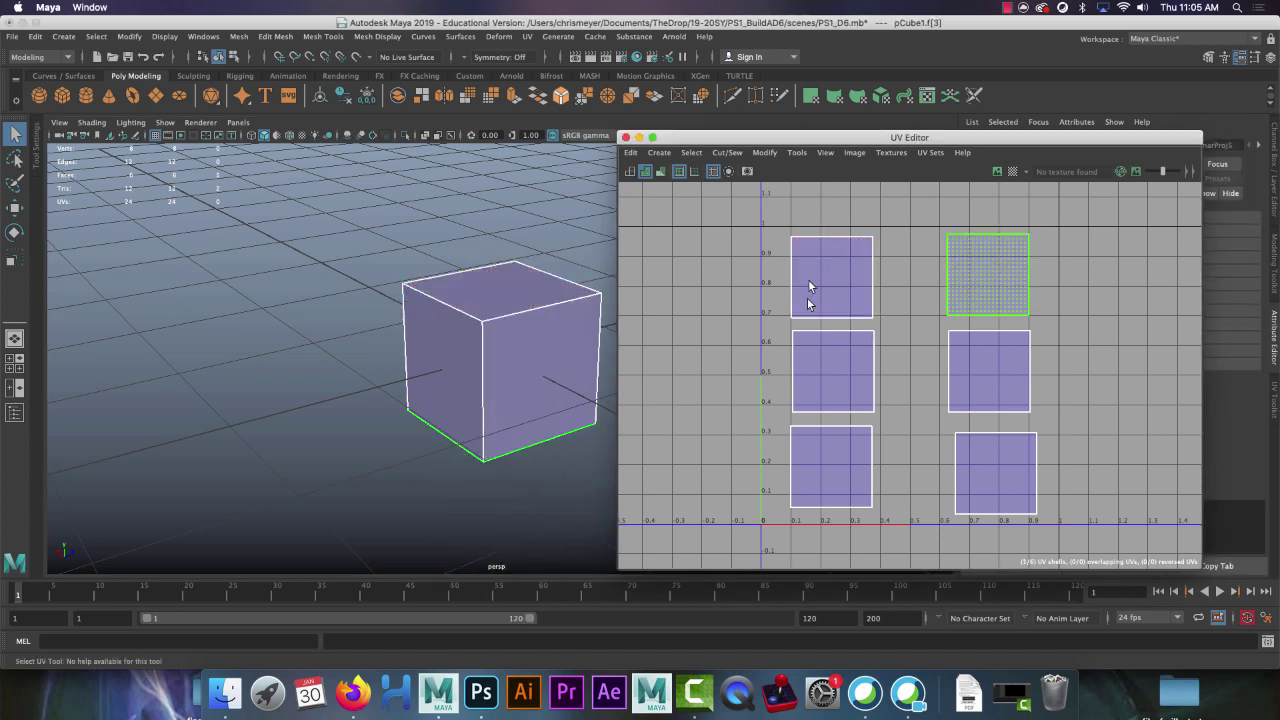
{"action": "left_click", "coordinate": [971, 357]}
{"action": "left_click", "coordinate": [840, 294]}
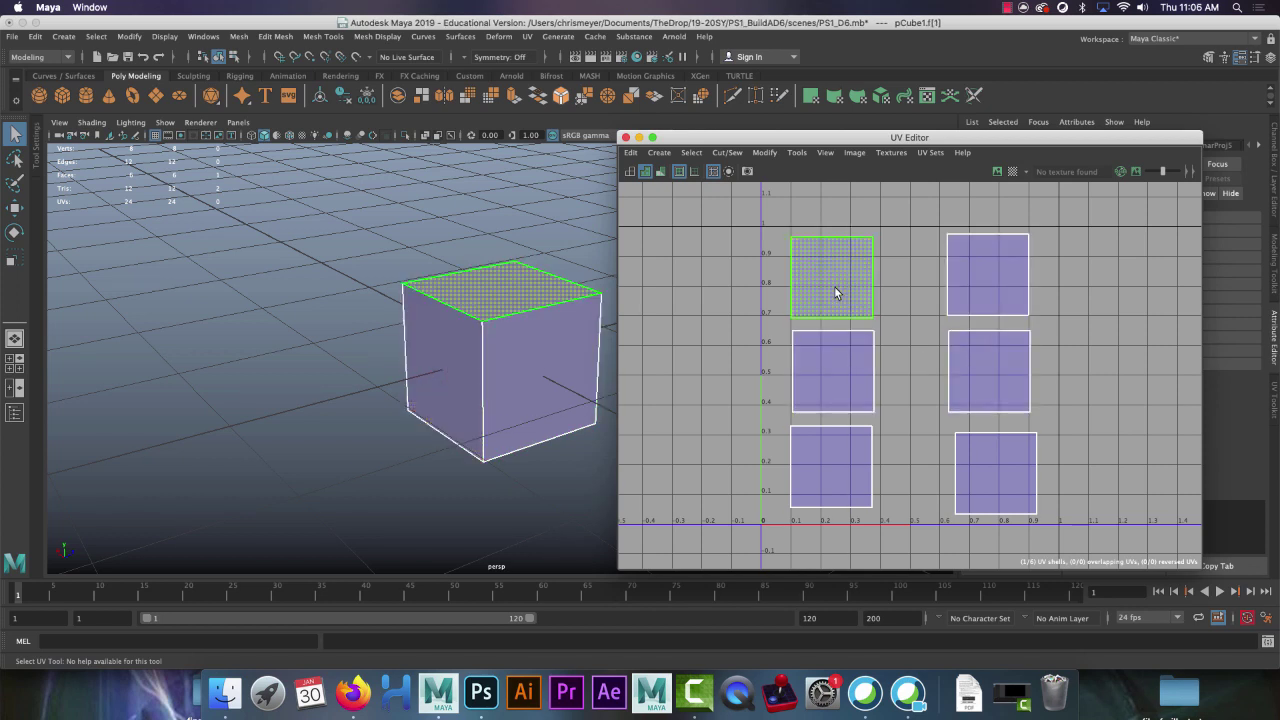
{"action": "left_click", "coordinate": [975, 287]}
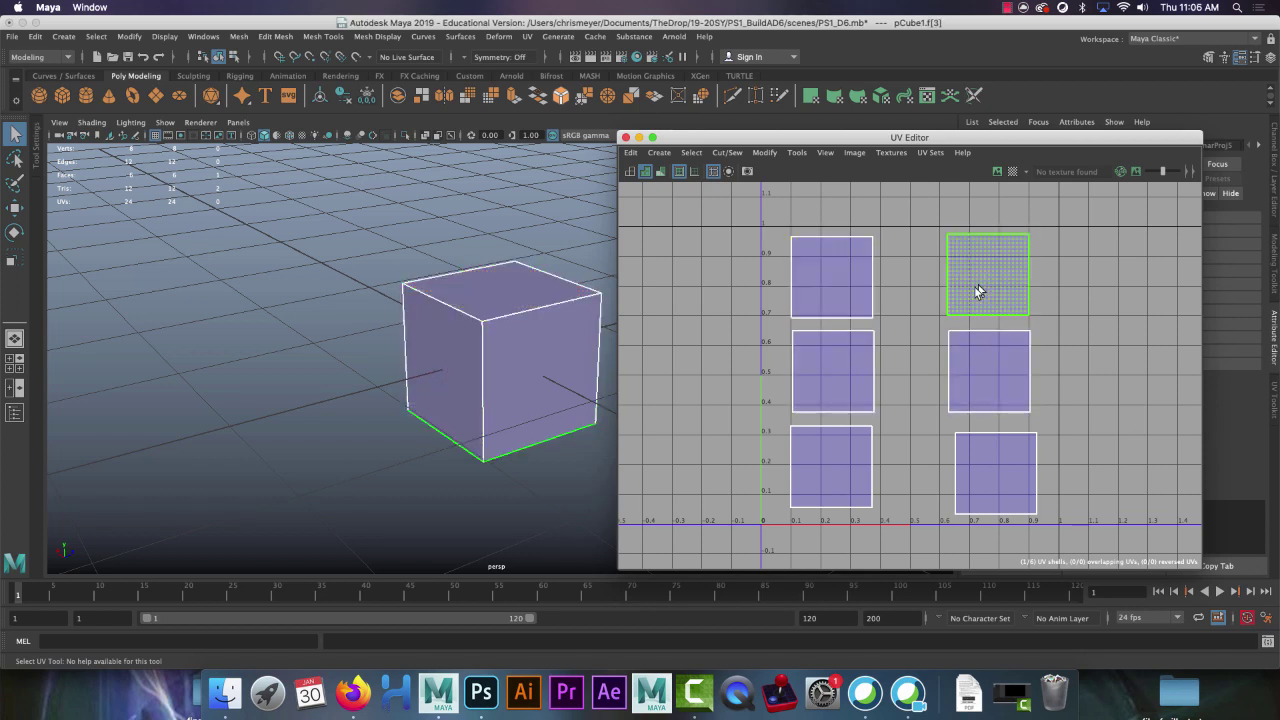
{"action": "left_click", "coordinate": [802, 372]}
{"action": "left_click", "coordinate": [965, 372]}
{"action": "left_click", "coordinate": [814, 465]}
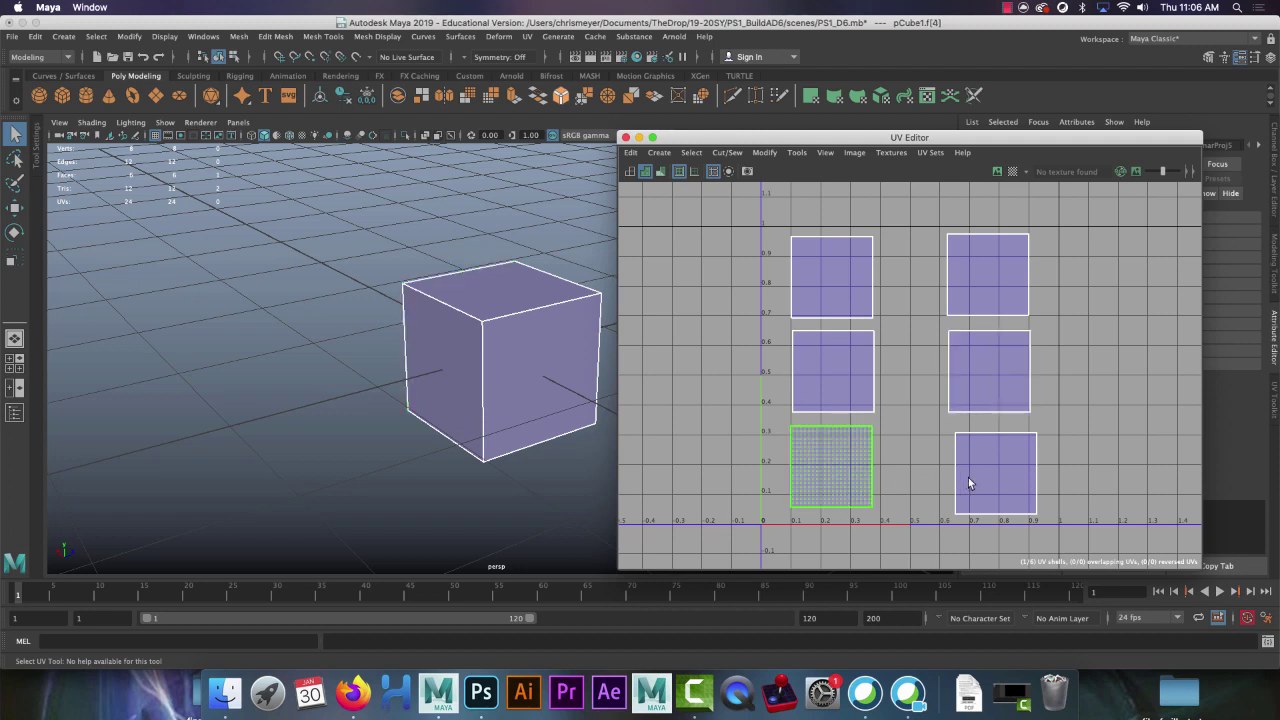
{"action": "left_click", "coordinate": [968, 483]}
{"action": "left_click", "coordinate": [768, 335]}
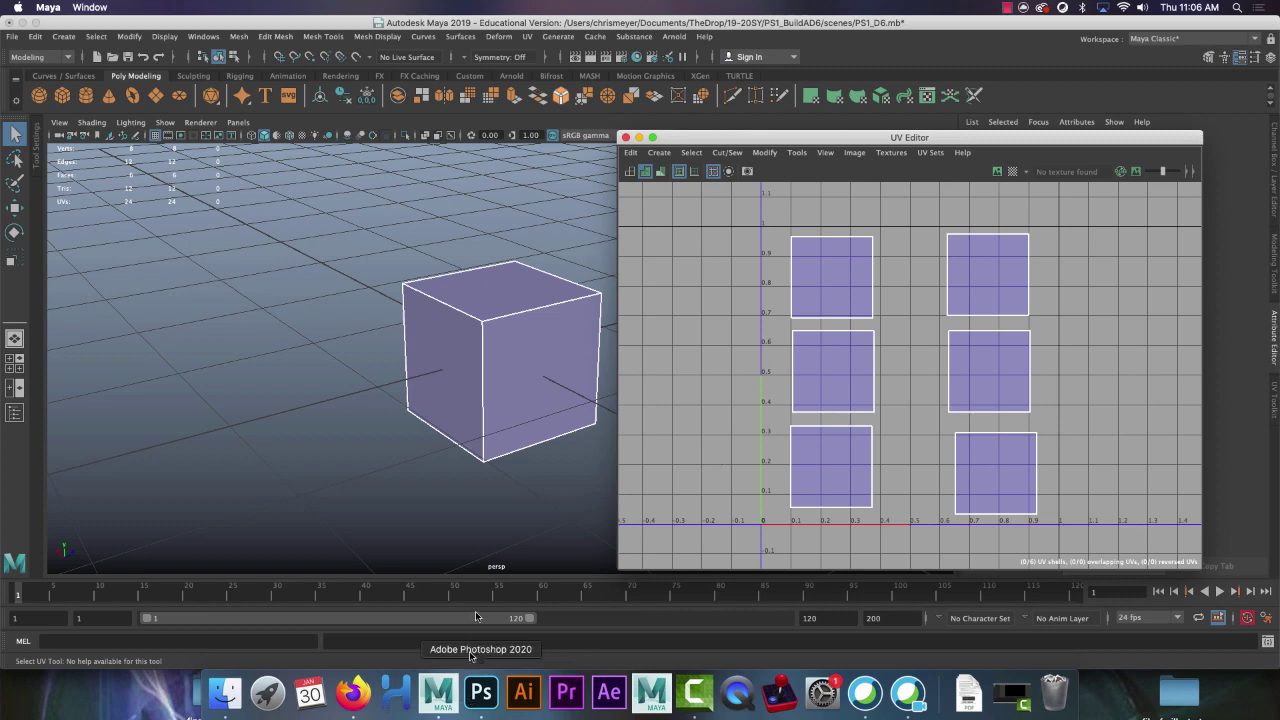
{"action": "right_click", "coordinate": [514, 292]}
Switch to Firefox and run a Google image search for "we are number 1" in a new tab
{"action": "left_click", "coordinate": [481, 692]}
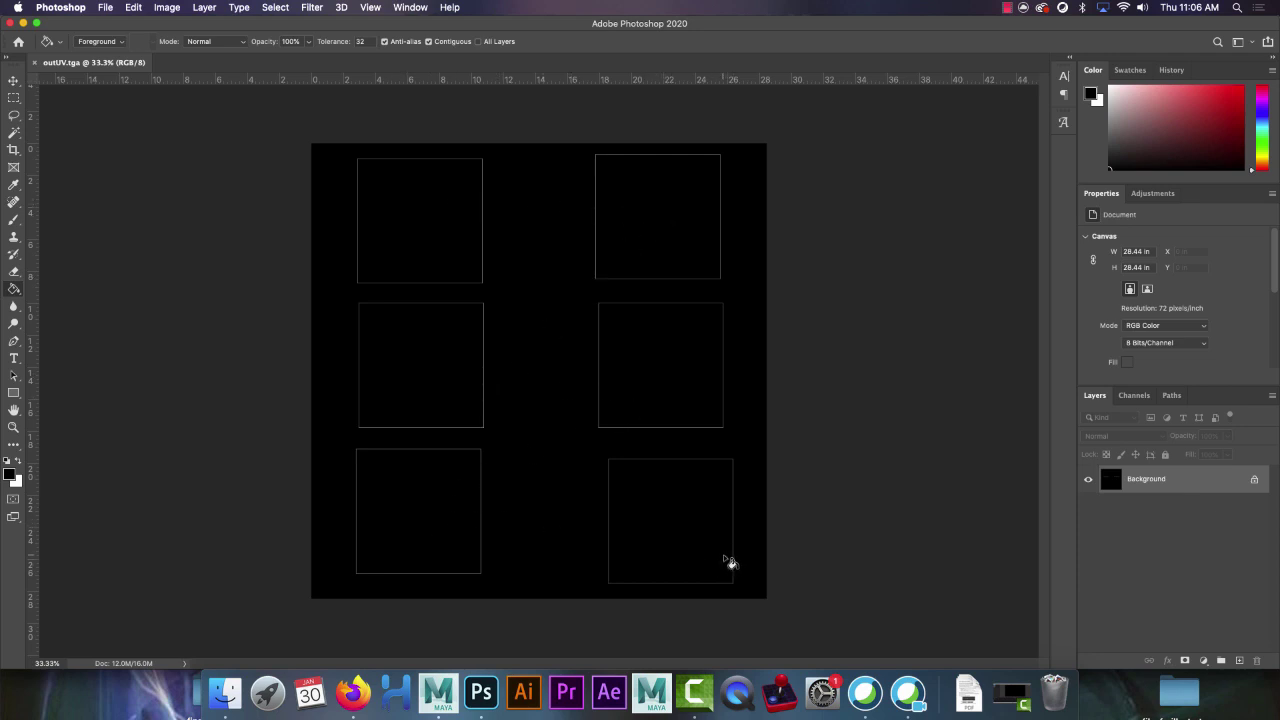
{"action": "left_click", "coordinate": [353, 692]}
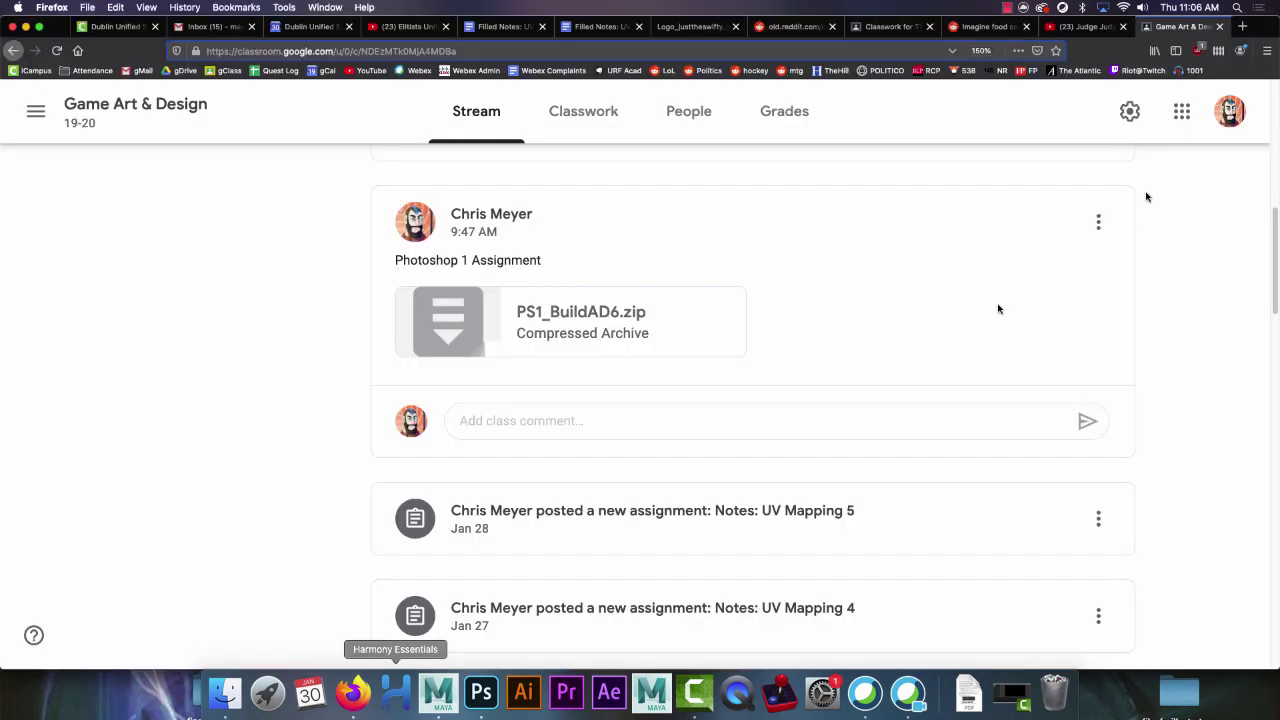
{"action": "left_click", "coordinate": [1242, 26]}
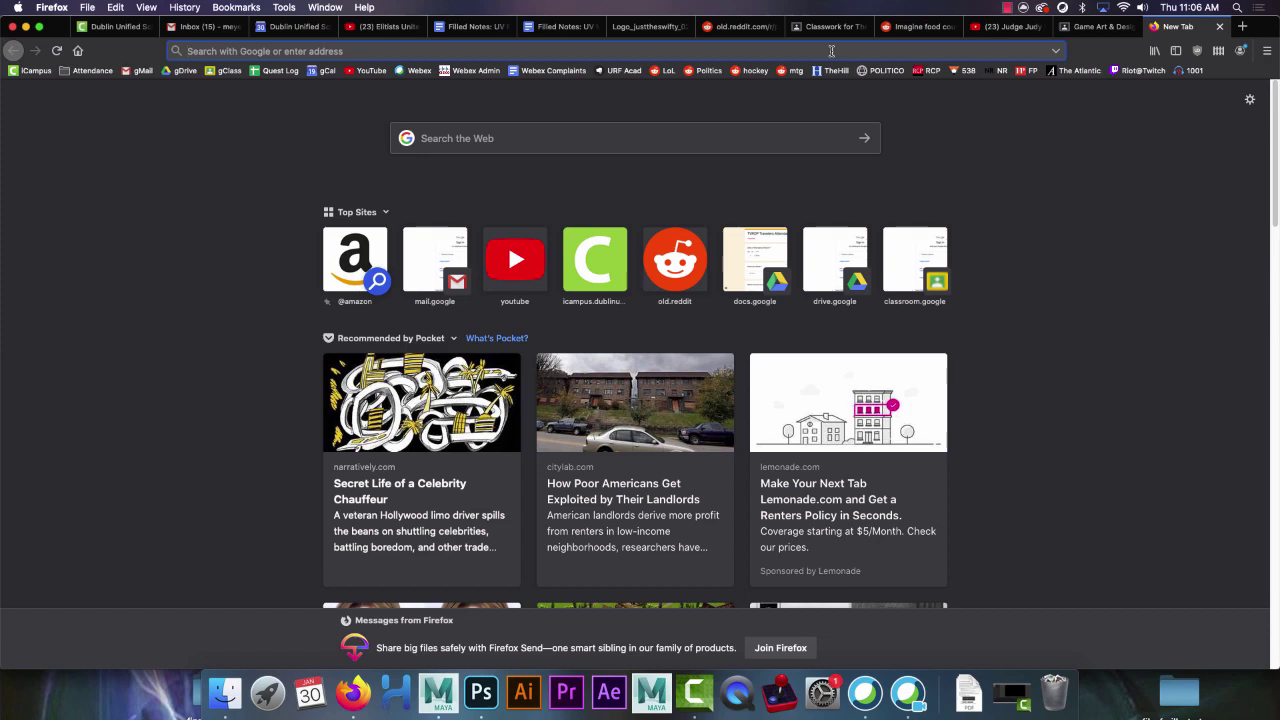
{"action": "type", "text": "we are "}
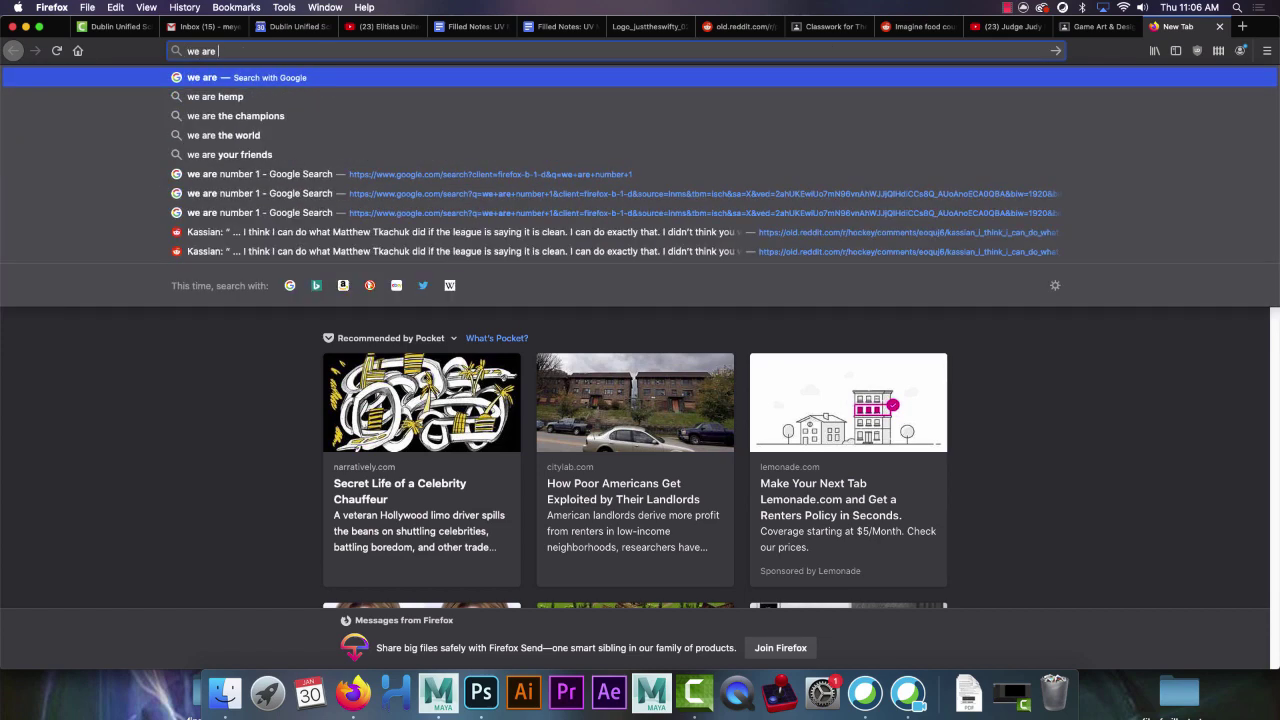
{"action": "type", "text": "number 1"}
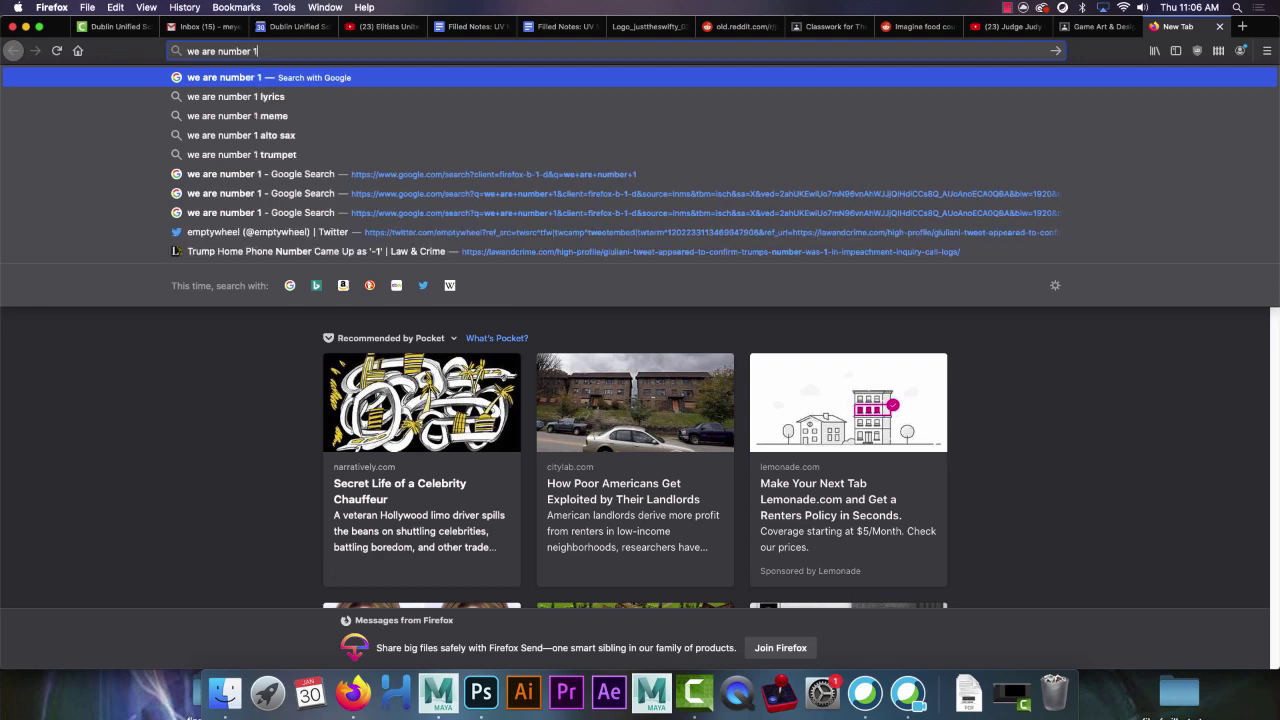
{"action": "key", "text": "Return"}
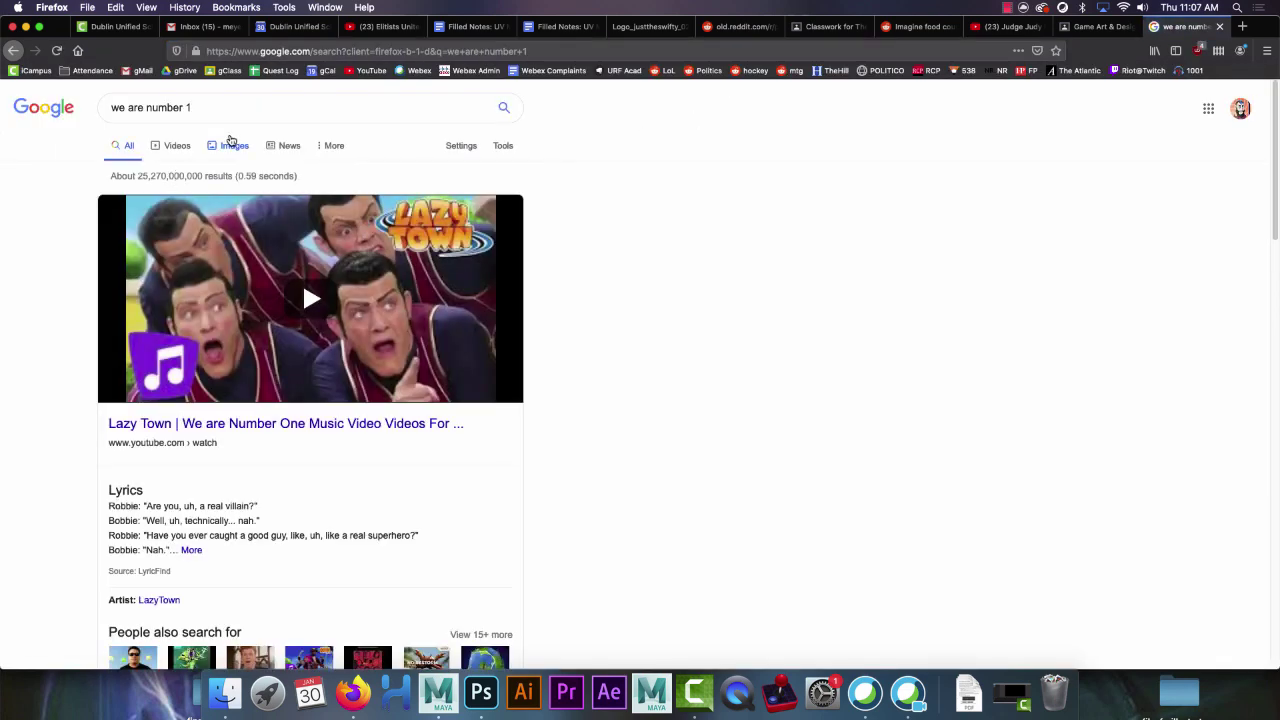
{"action": "left_click", "coordinate": [231, 147]}
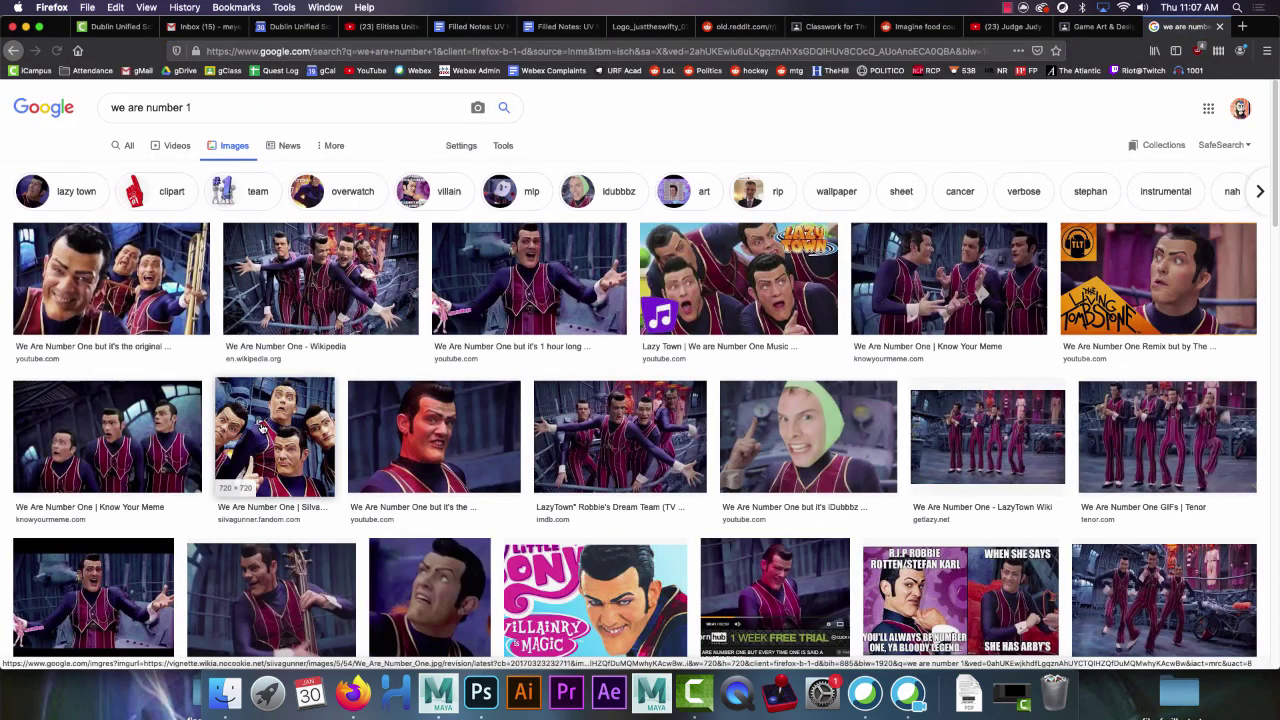
Copy the 720 × 720 We Are Number One image from SilvaGunner Wikia and return to Photoshop with the Move tool active
{"action": "left_click", "coordinate": [262, 428]}
{"action": "right_click", "coordinate": [853, 235]}
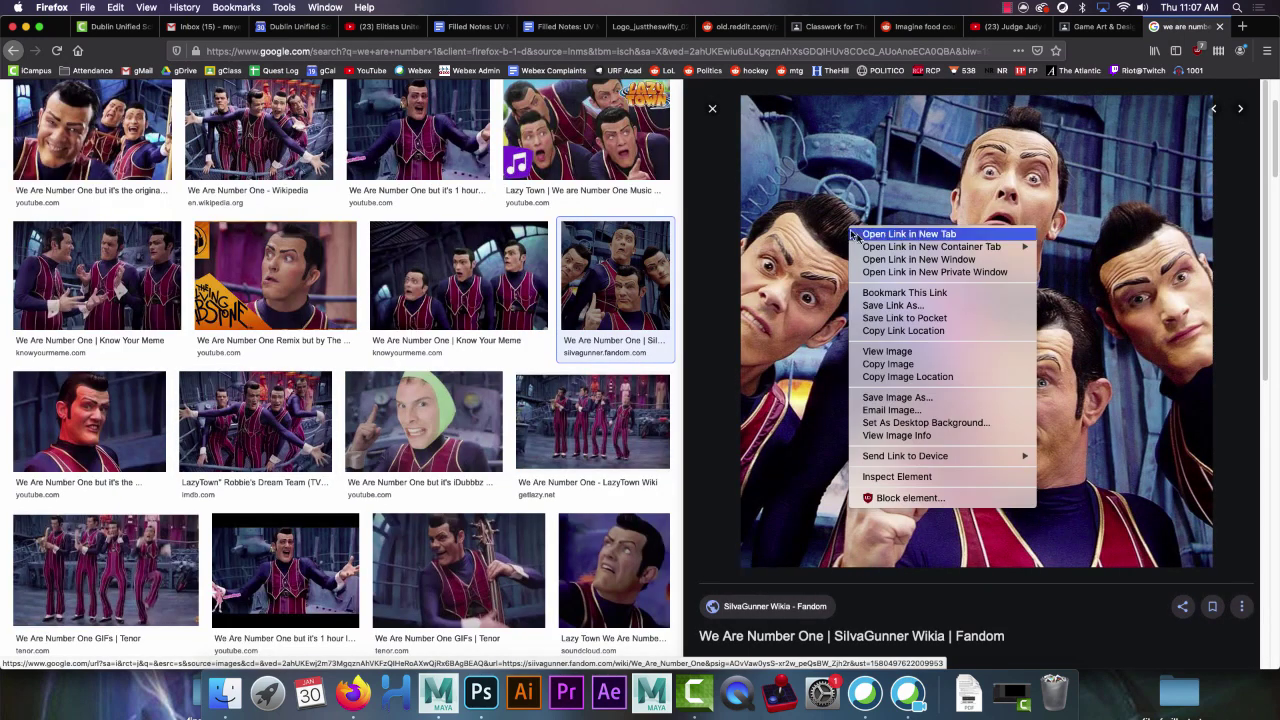
{"action": "left_click", "coordinate": [887, 364]}
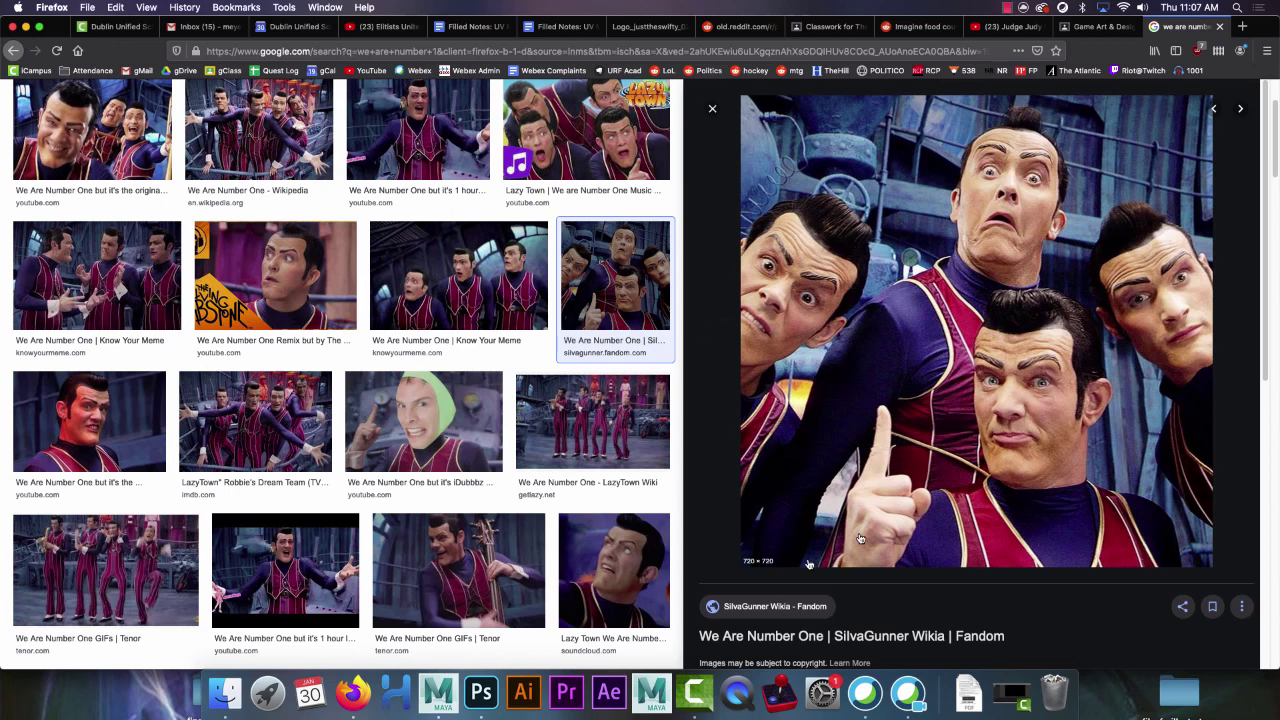
{"action": "left_click", "coordinate": [481, 692]}
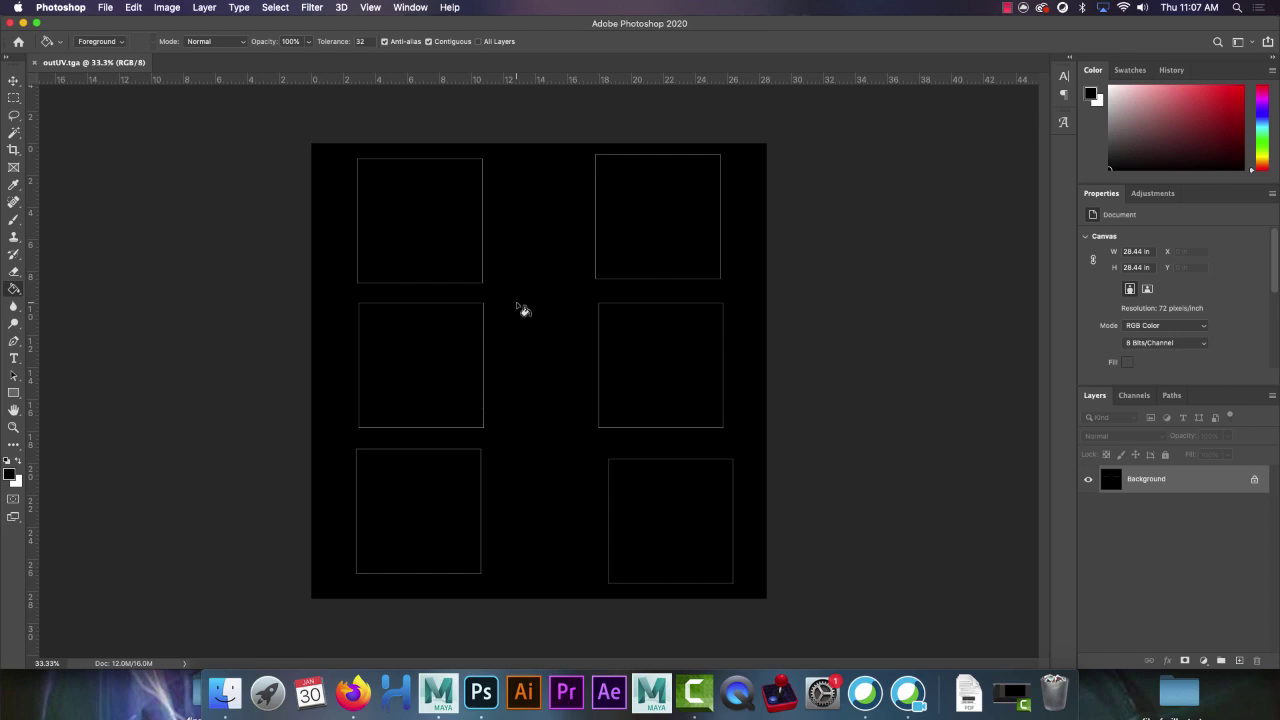
{"action": "key", "text": "v"}
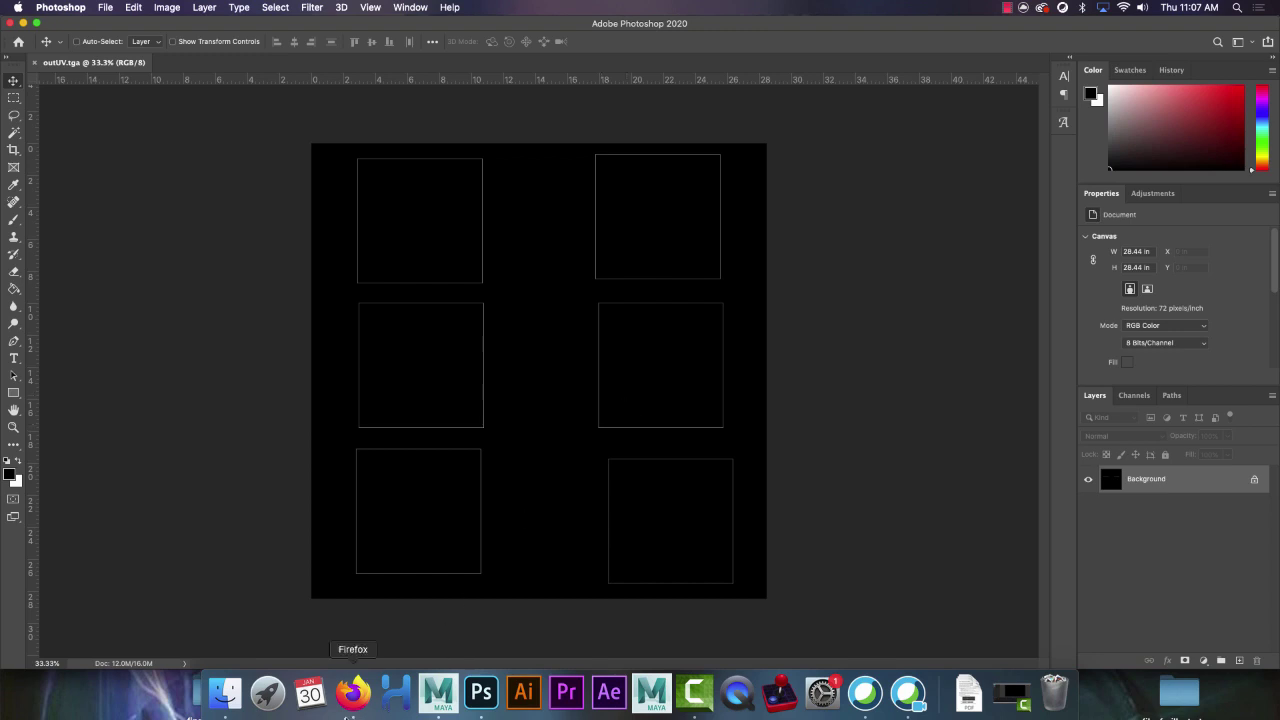
Copy the We Are Number One image in Firefox again and switch back to Photoshop
{"action": "left_click", "coordinate": [352, 692]}
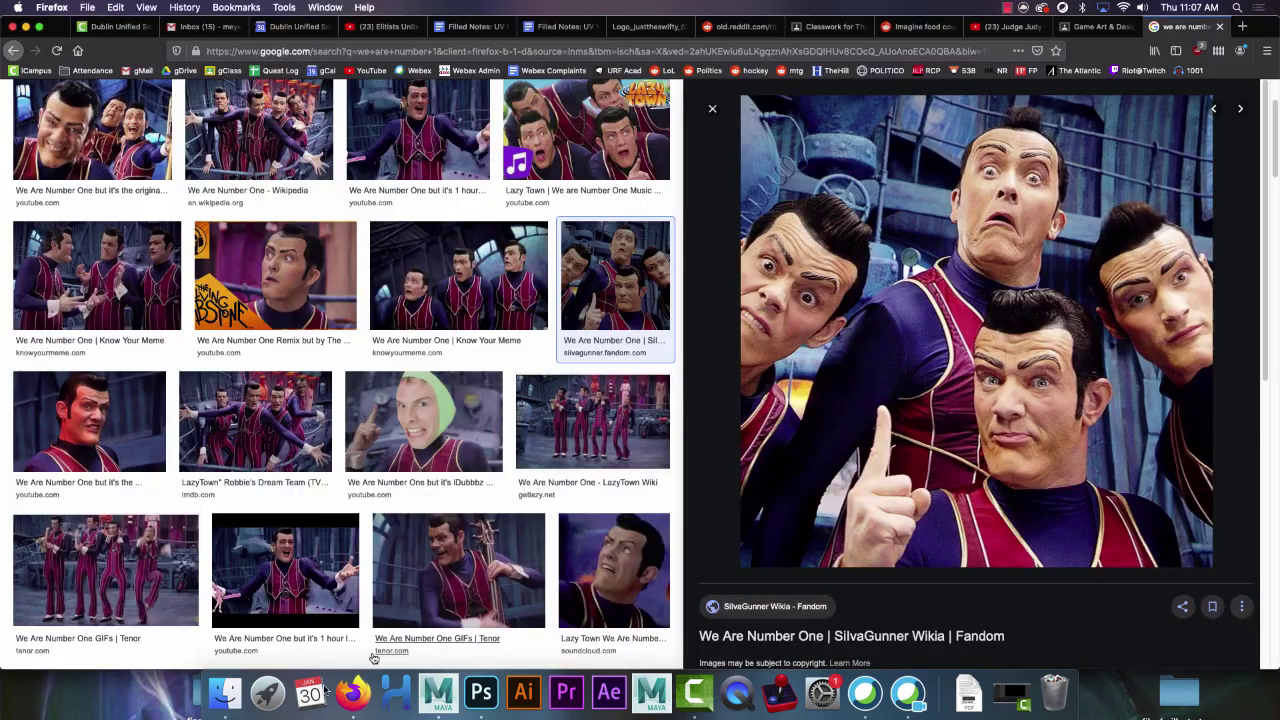
{"action": "right_click", "coordinate": [966, 302]}
{"action": "left_click", "coordinate": [995, 440]}
{"action": "left_click", "coordinate": [483, 695]}
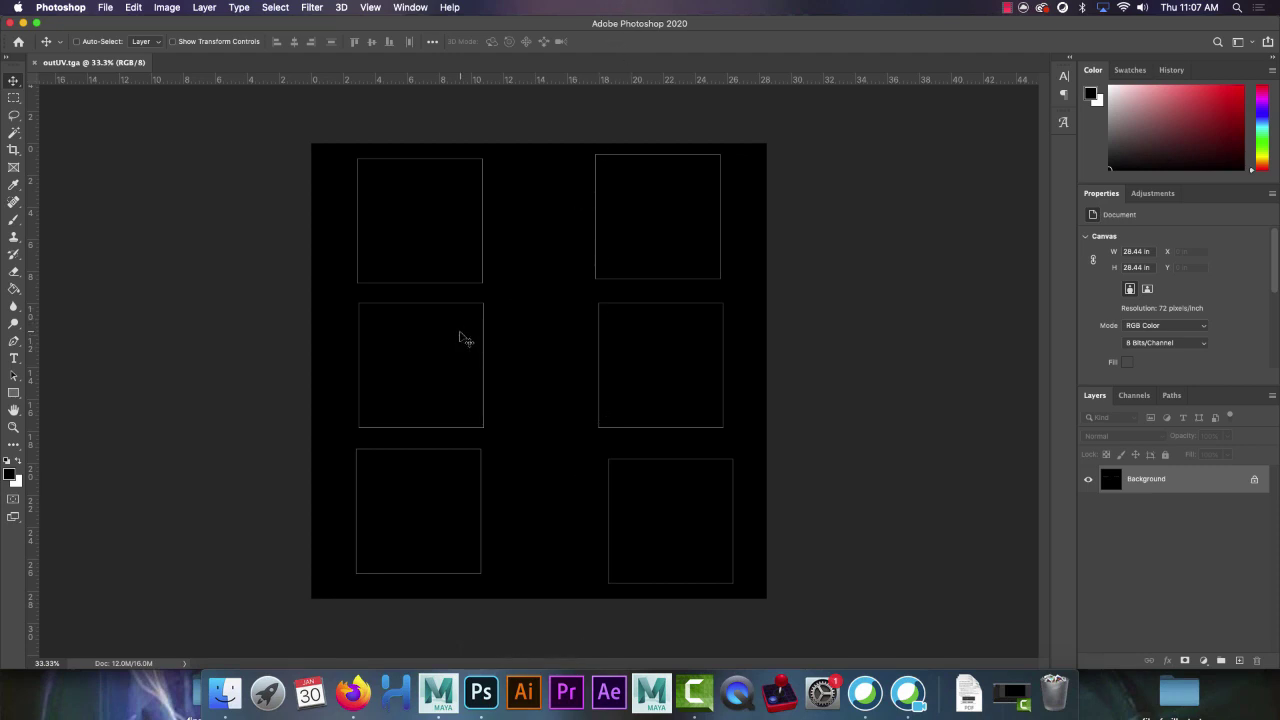
{"action": "left_click", "coordinate": [1008, 8]}
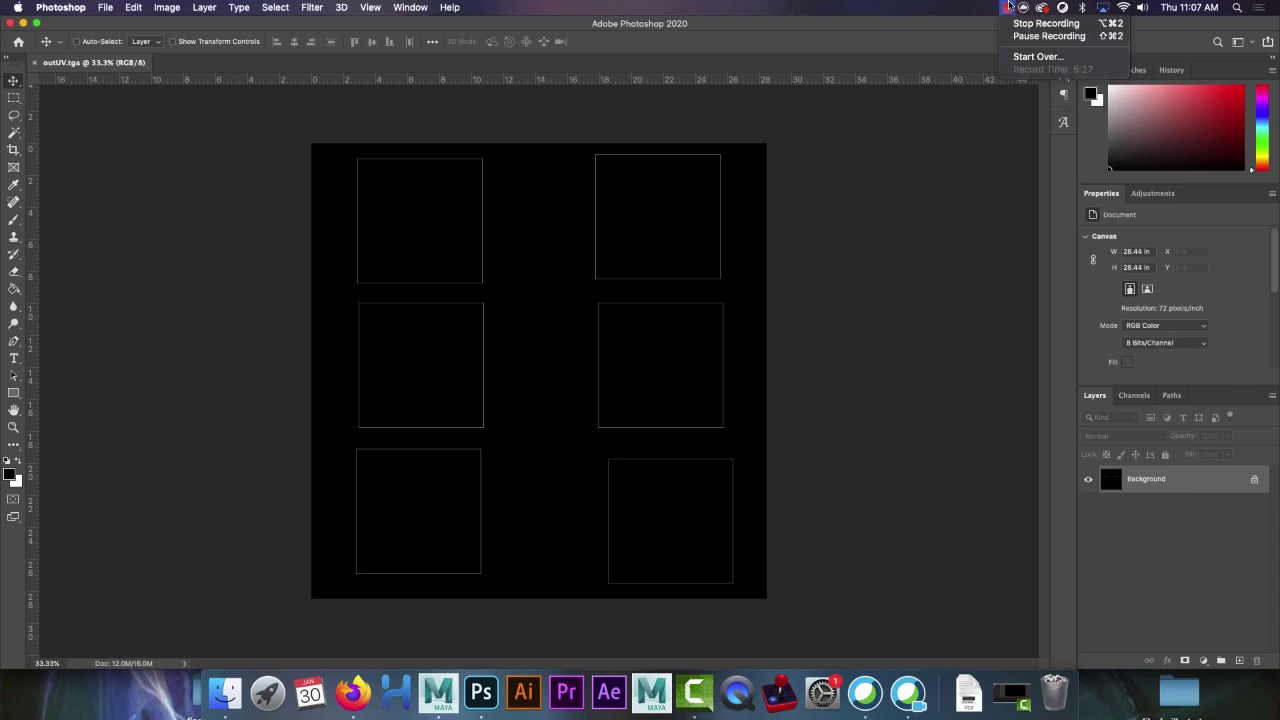
{"action": "left_click", "coordinate": [1024, 37]}
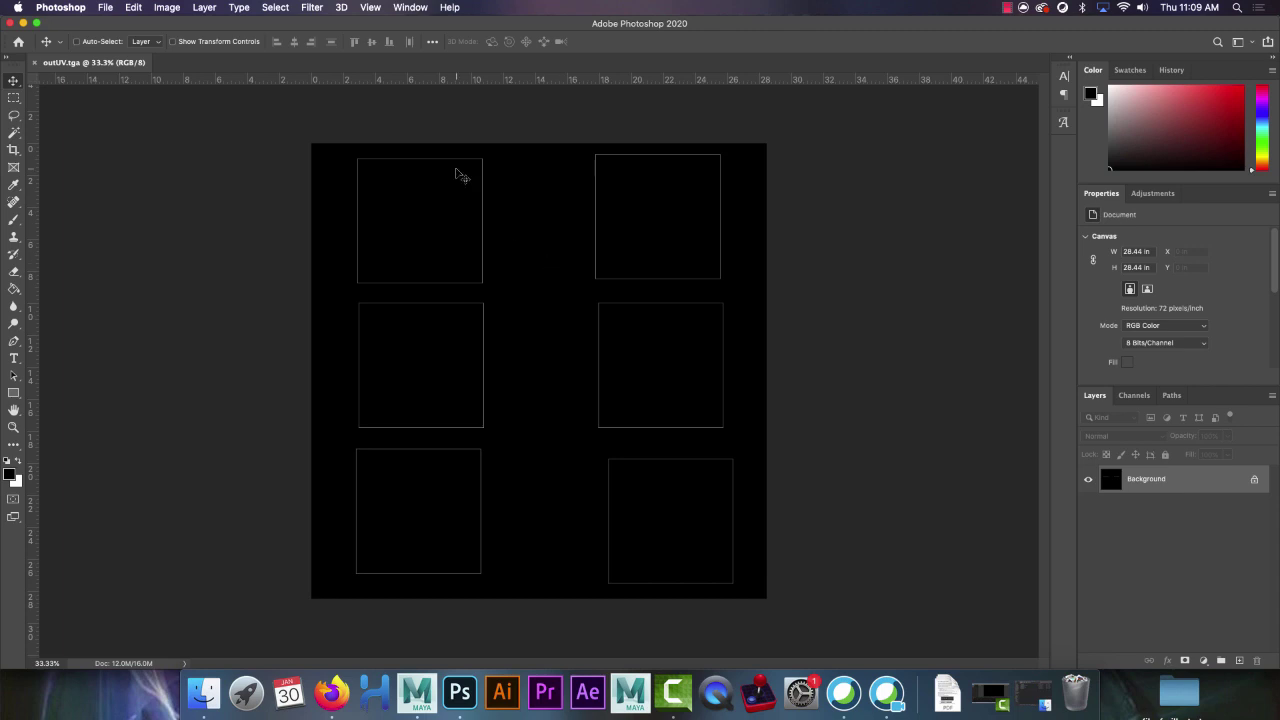
Copy the enlarged We Are Number One image from Firefox and paste it into outUV.tga in Photoshop as a new layer
{"action": "left_click", "coordinate": [330, 695]}
{"action": "right_click", "coordinate": [857, 257]}
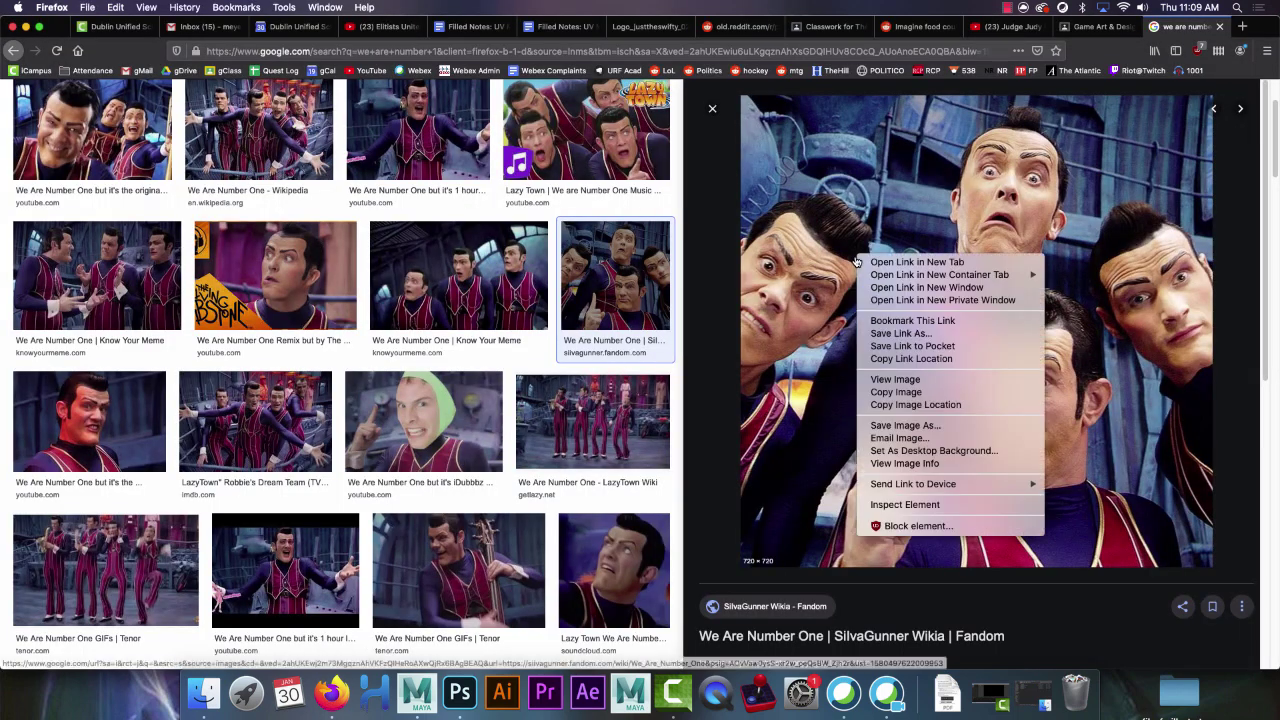
{"action": "left_click", "coordinate": [902, 392]}
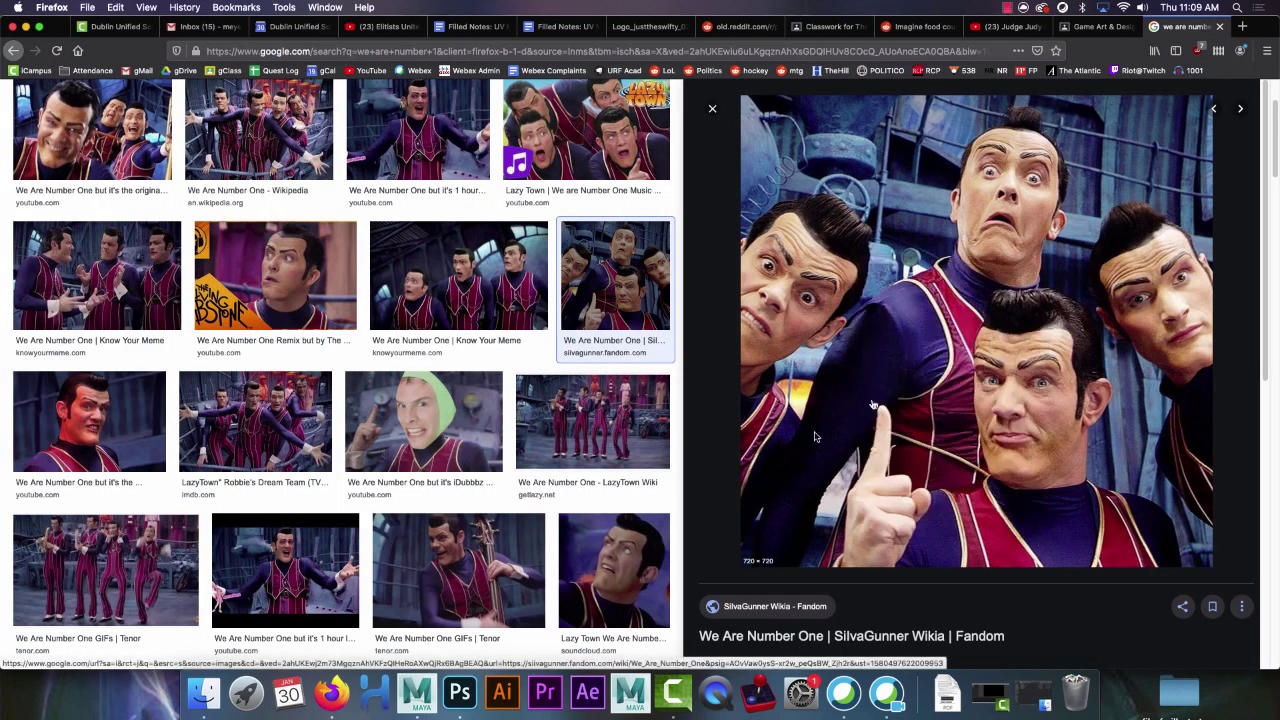
{"action": "left_click", "coordinate": [459, 692]}
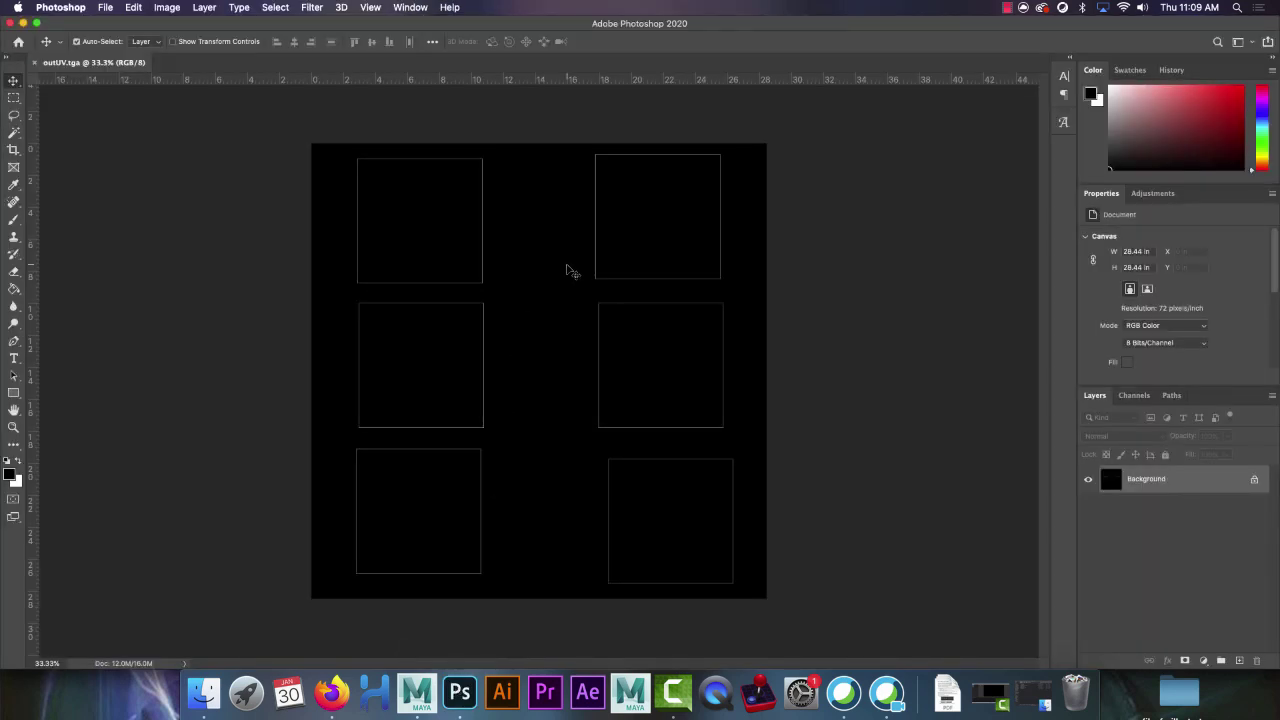
{"action": "key", "text": "super+v"}
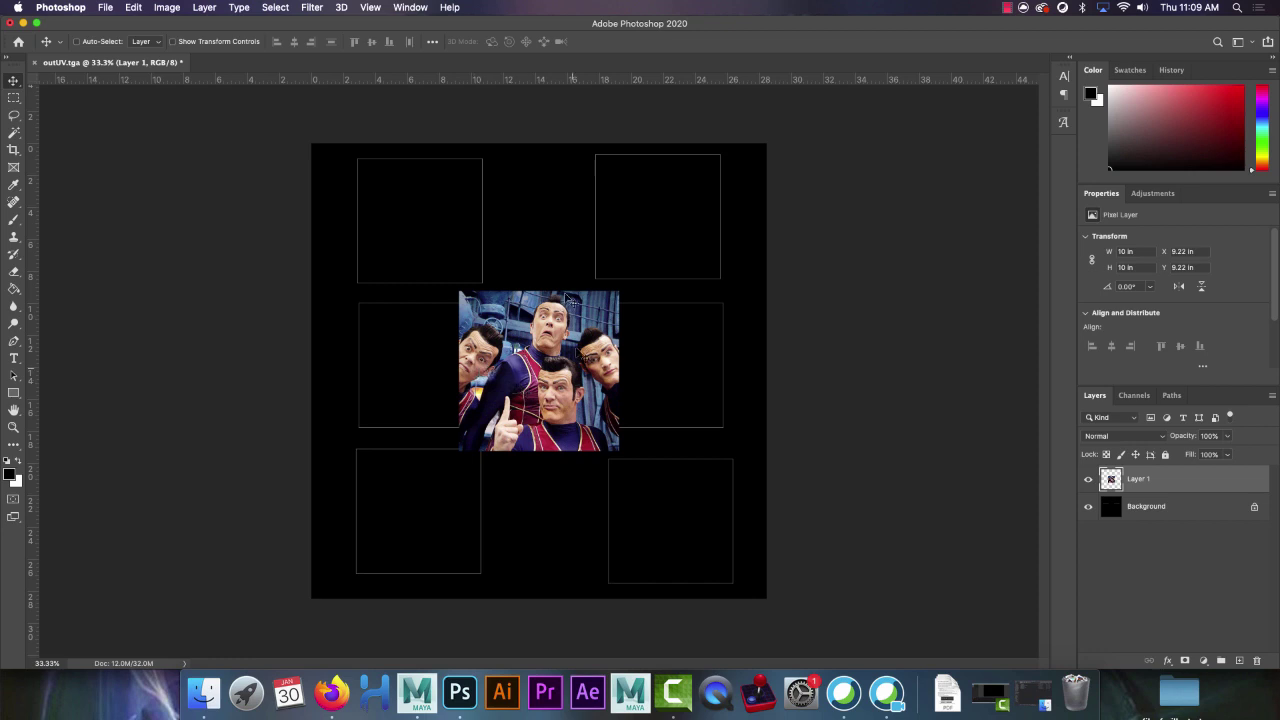
Move the pasted image over the upper-left UV square and scale it proportionally to about 8.19 × 8.19 in to cover the square
{"action": "left_click_drag", "start_coordinate": [561, 381], "coordinate": [457, 255]}
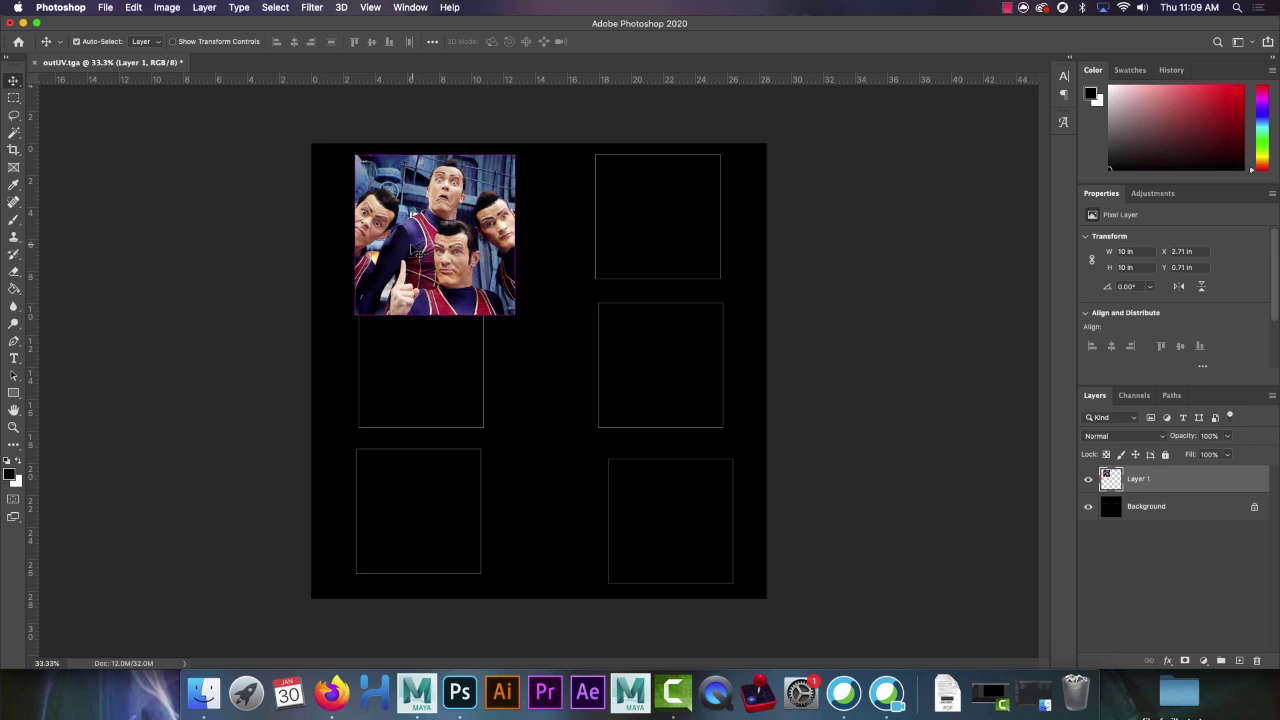
{"action": "key", "text": "ctrl+t"}
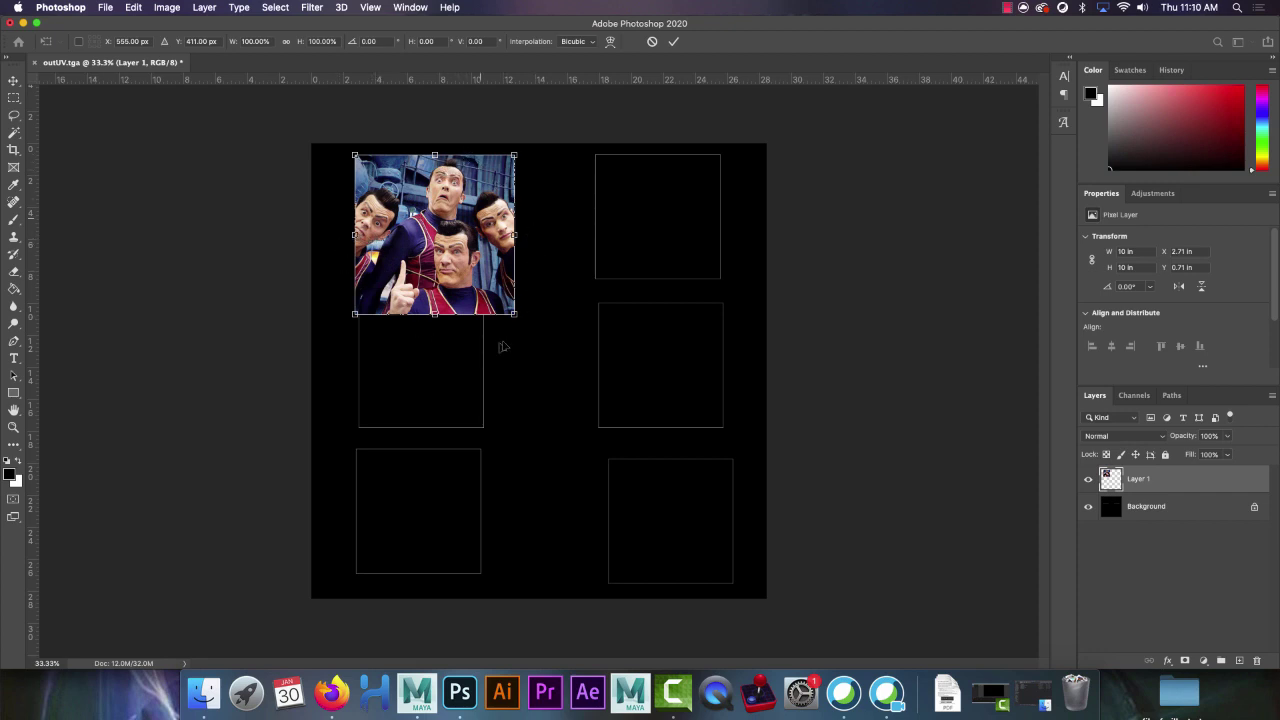
{"action": "left_click_drag", "start_coordinate": [515, 314], "coordinate": [548, 418]}
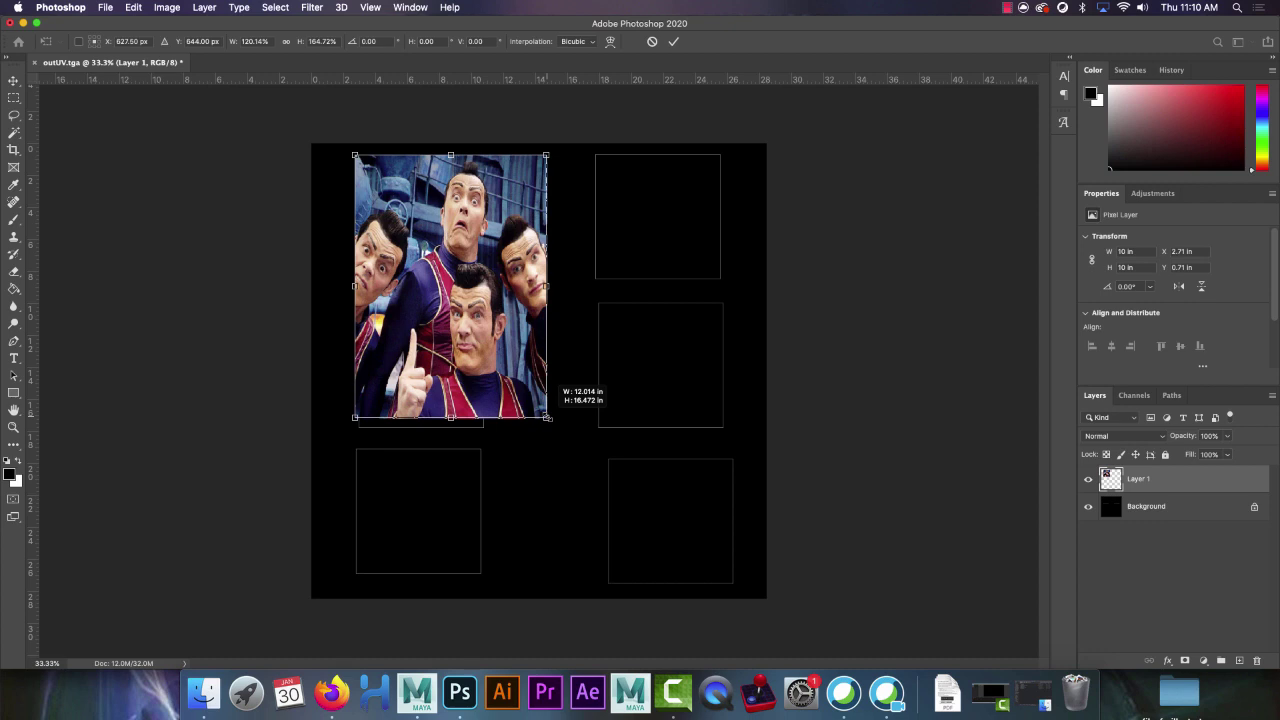
{"action": "left_click_drag", "start_coordinate": [548, 418], "coordinate": [486, 287], "text": "shift"}
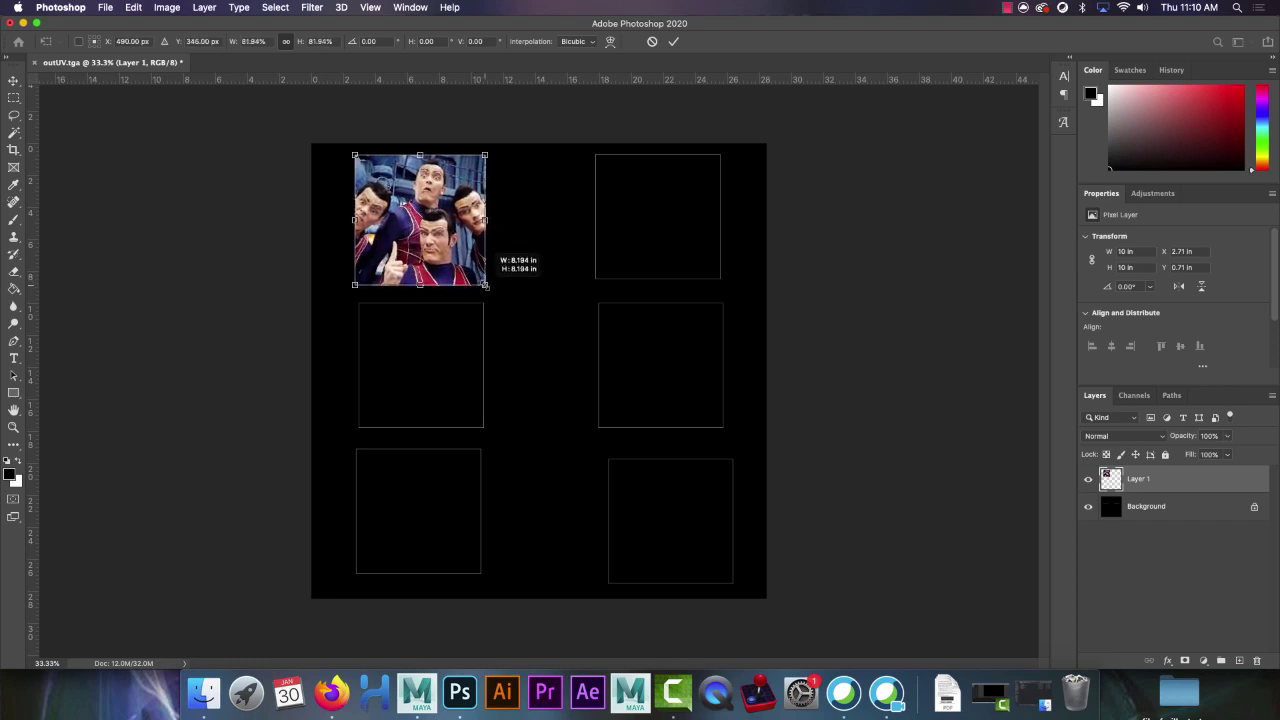
{"action": "left_click", "coordinate": [673, 41]}
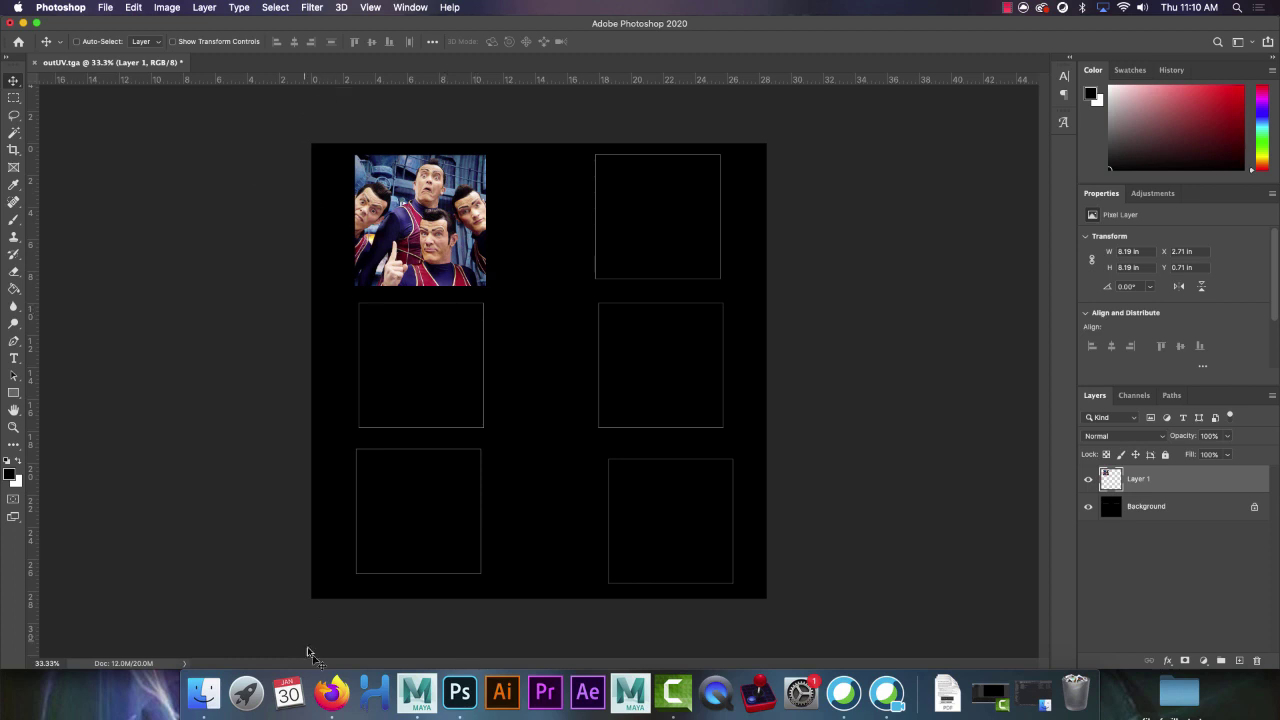
Switch to Firefox and search Google Images for "seal team 6 insignia"
{"action": "left_click", "coordinate": [331, 692]}
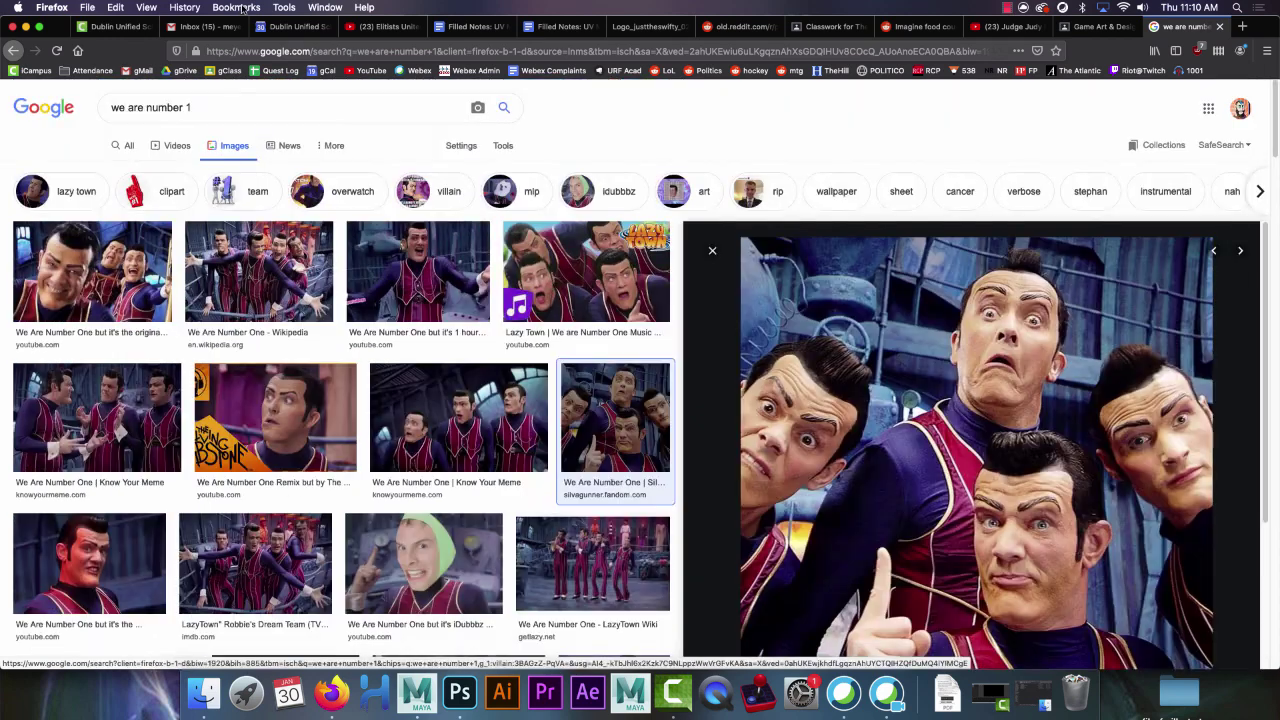
{"action": "triple_click", "coordinate": [225, 107]}
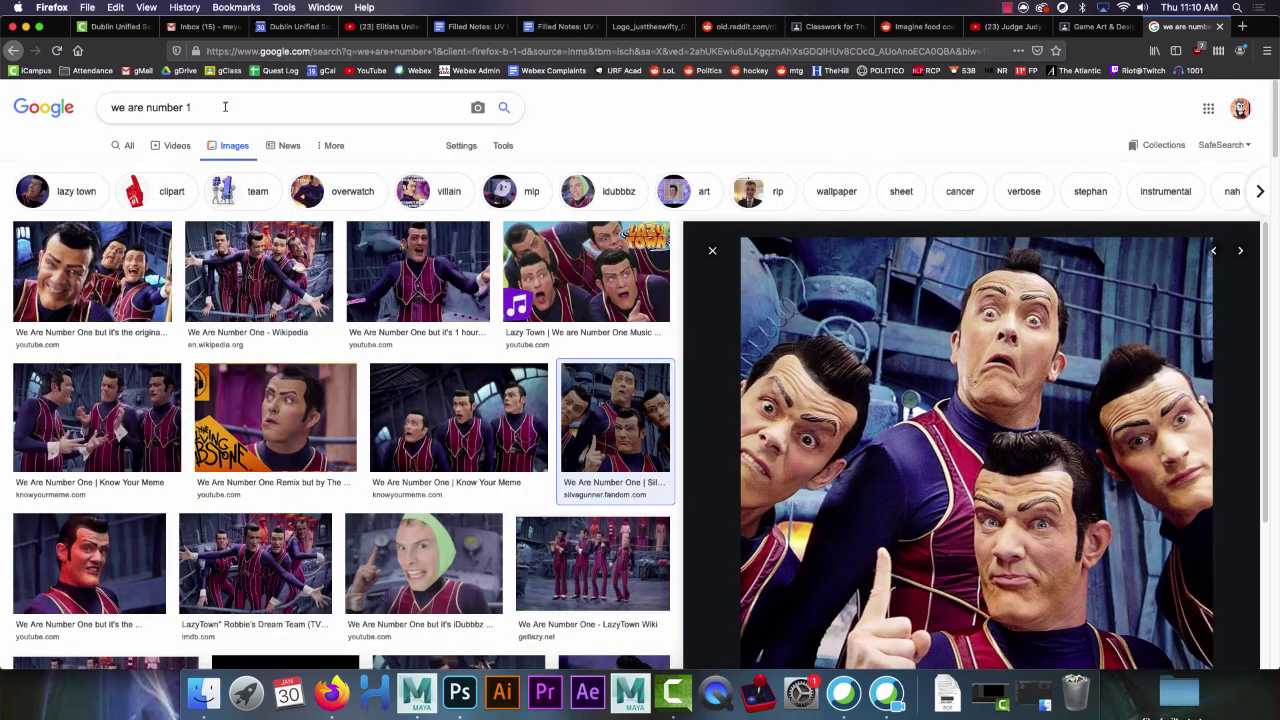
{"action": "type", "text": "seal t"}
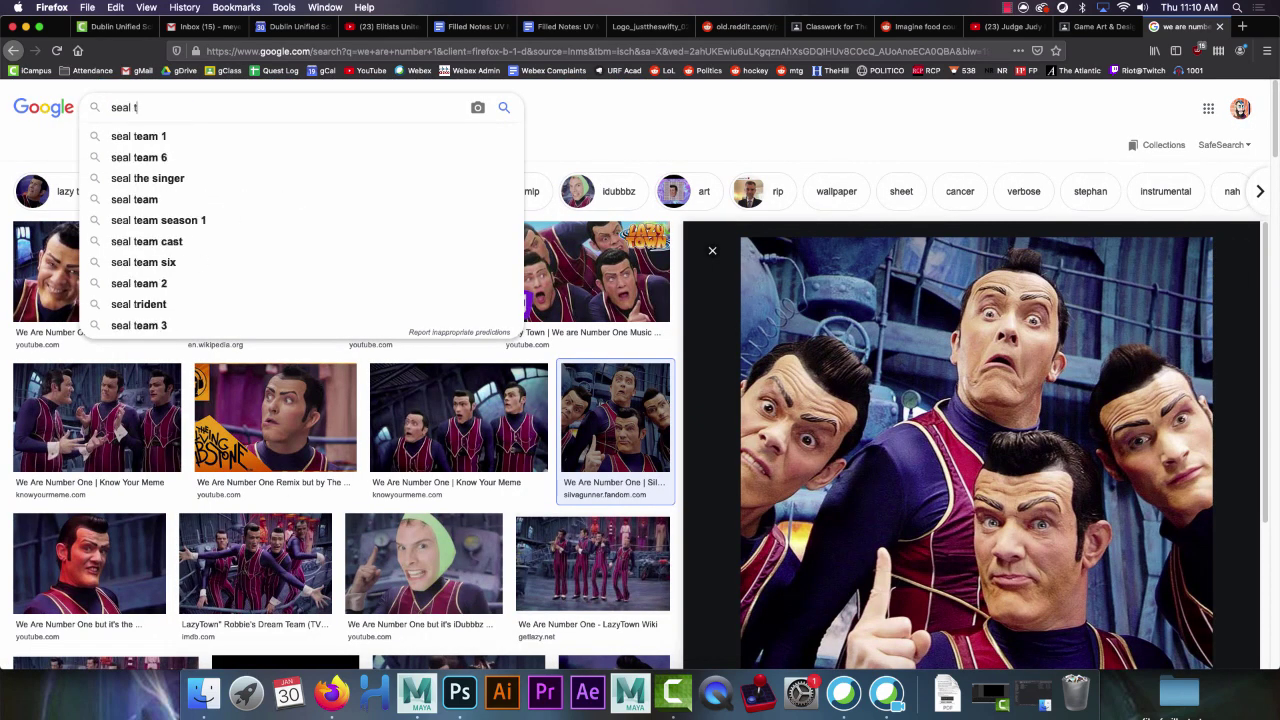
{"action": "type", "text": "eam 6 insignia"}
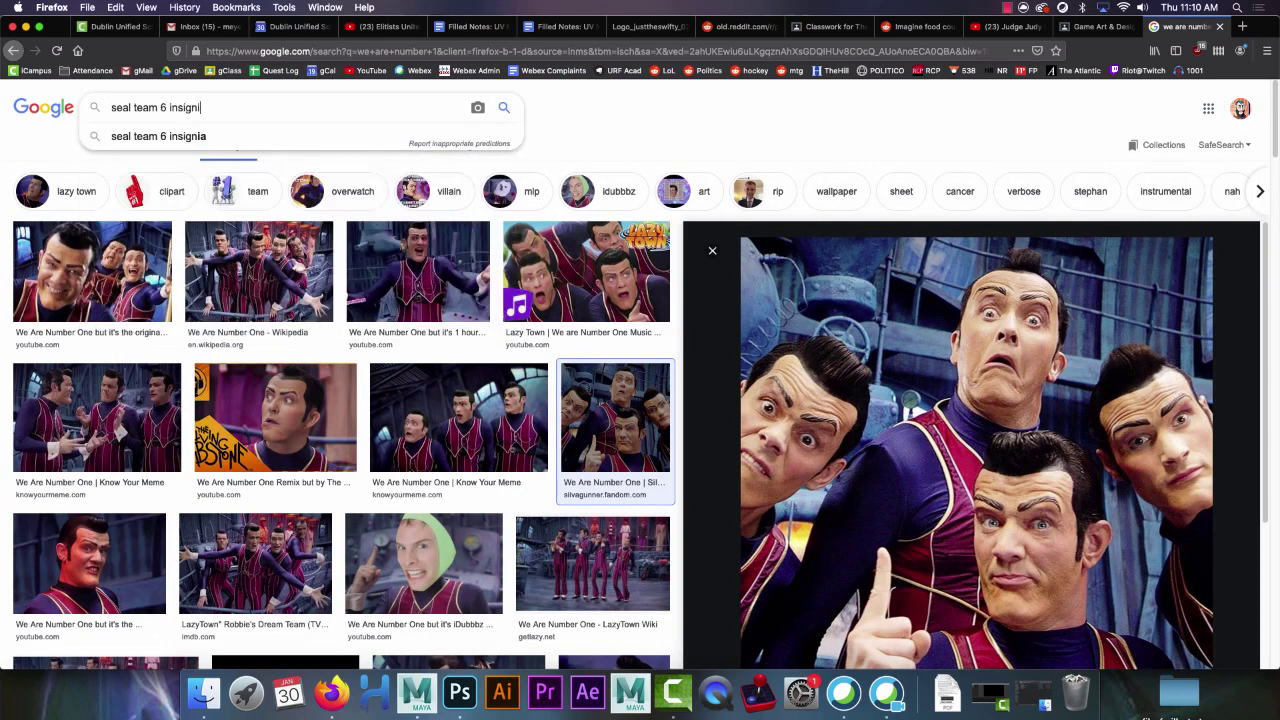
{"action": "key", "text": "Return"}
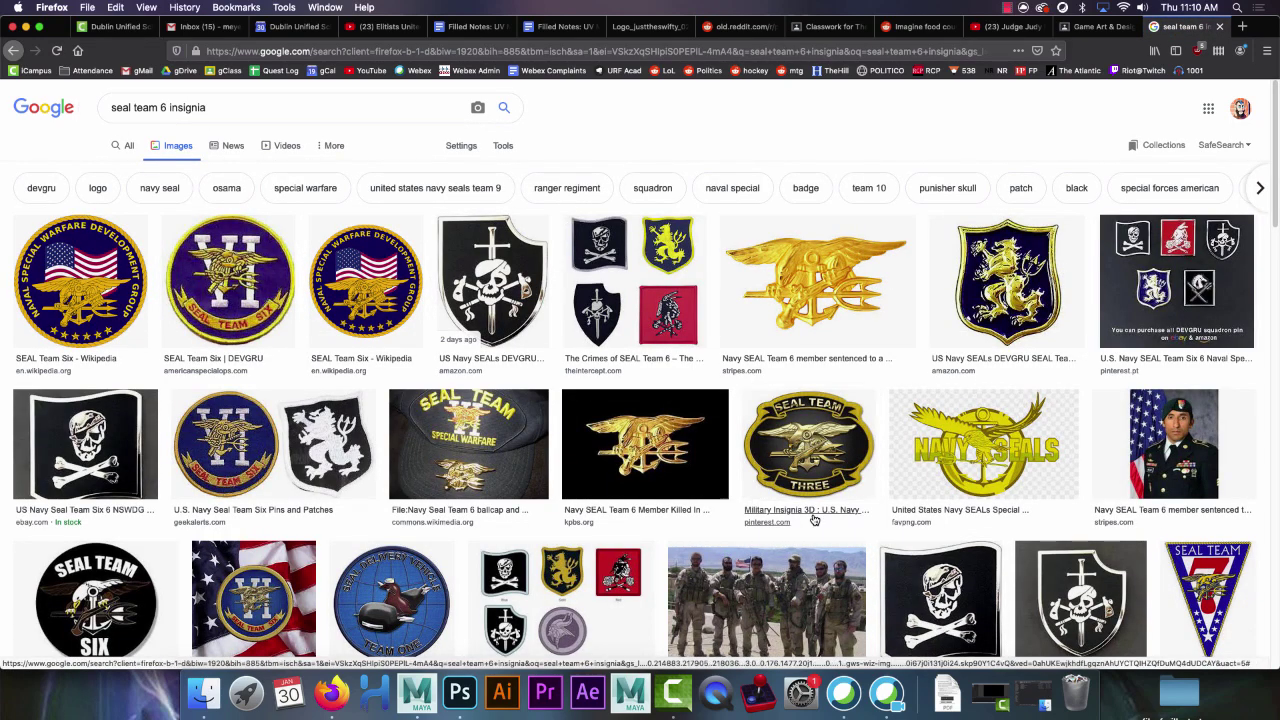
Copy the Seal Team Six patch over U.S. flag image from the search results and paste it into outUV.tga in Photoshop
{"action": "scroll", "coordinate": [760, 520], "scroll_direction": "down", "scroll_amount": 2}
{"action": "scroll", "coordinate": [480, 531], "scroll_direction": "down", "scroll_amount": 3}
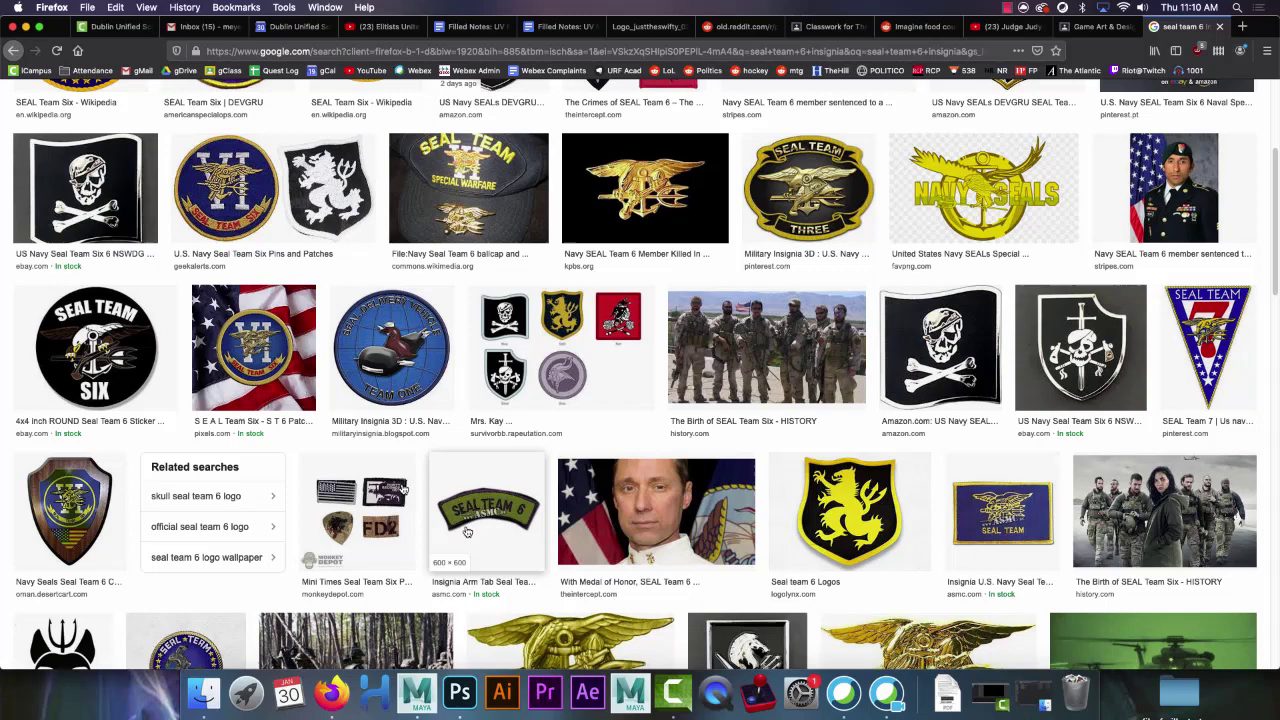
{"action": "left_click", "coordinate": [254, 350]}
{"action": "right_click", "coordinate": [884, 293]}
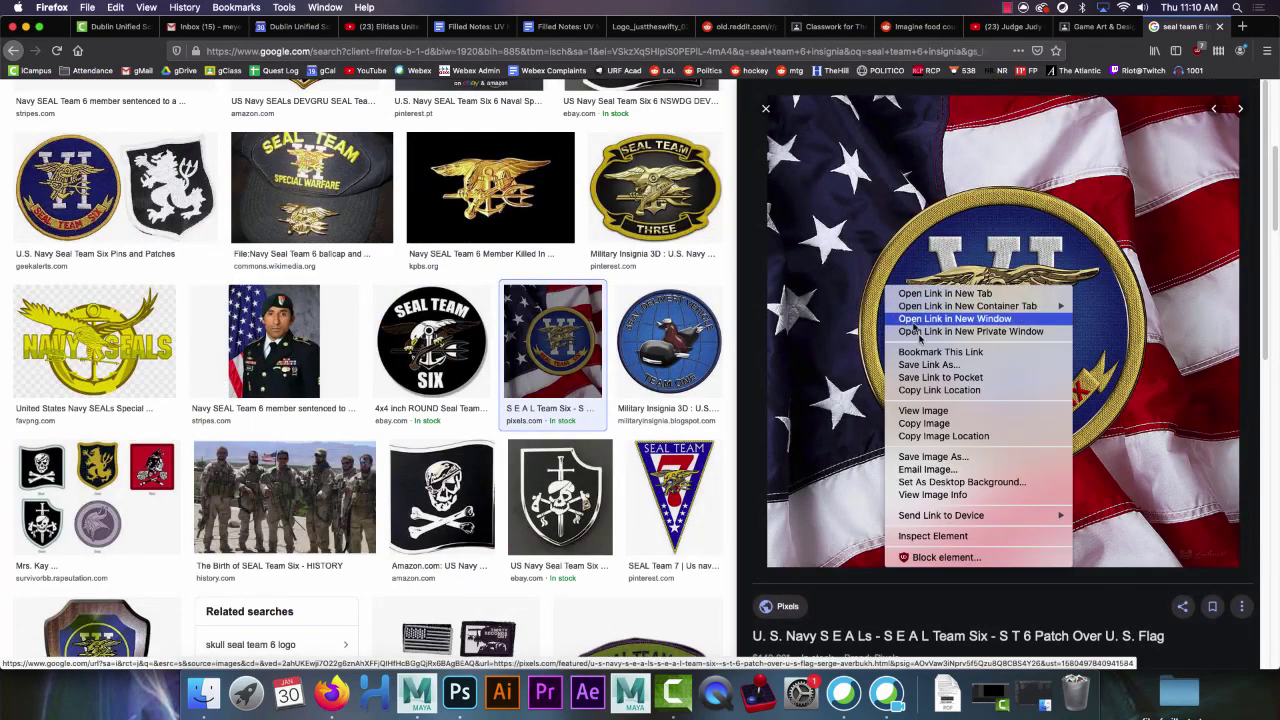
{"action": "left_click", "coordinate": [940, 420]}
{"action": "left_click", "coordinate": [459, 692]}
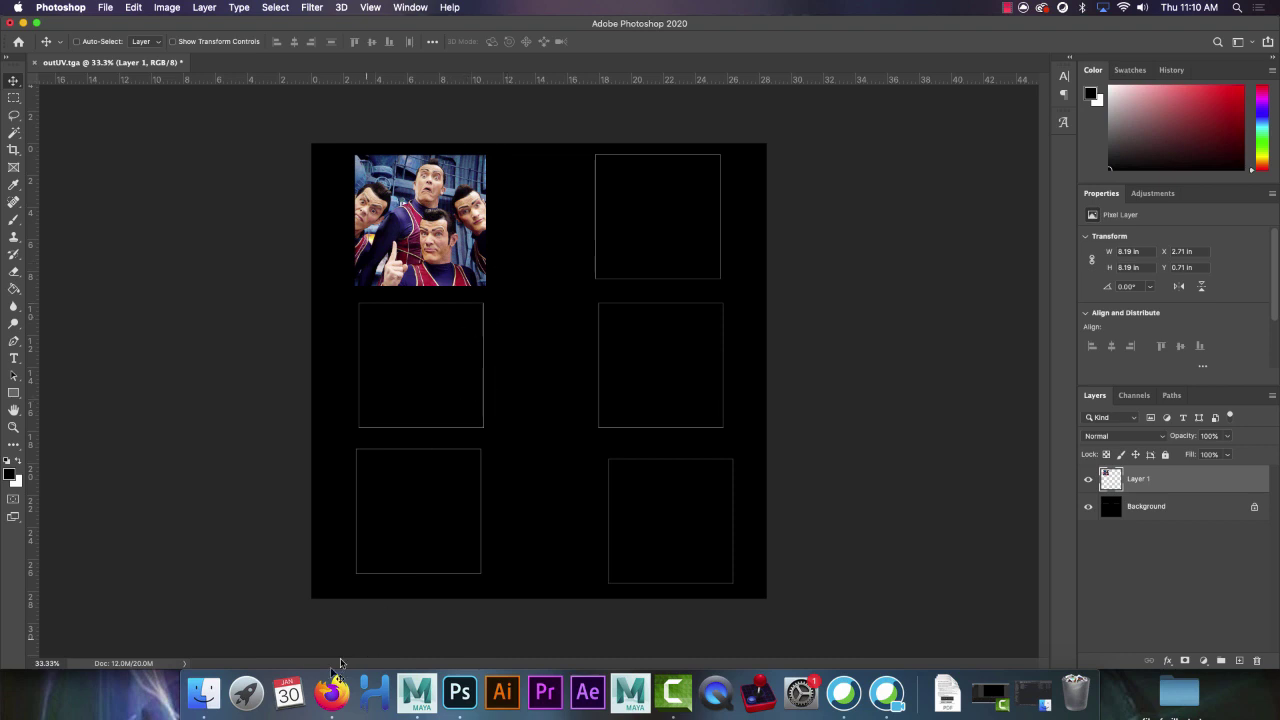
{"action": "key", "text": "super+v"}
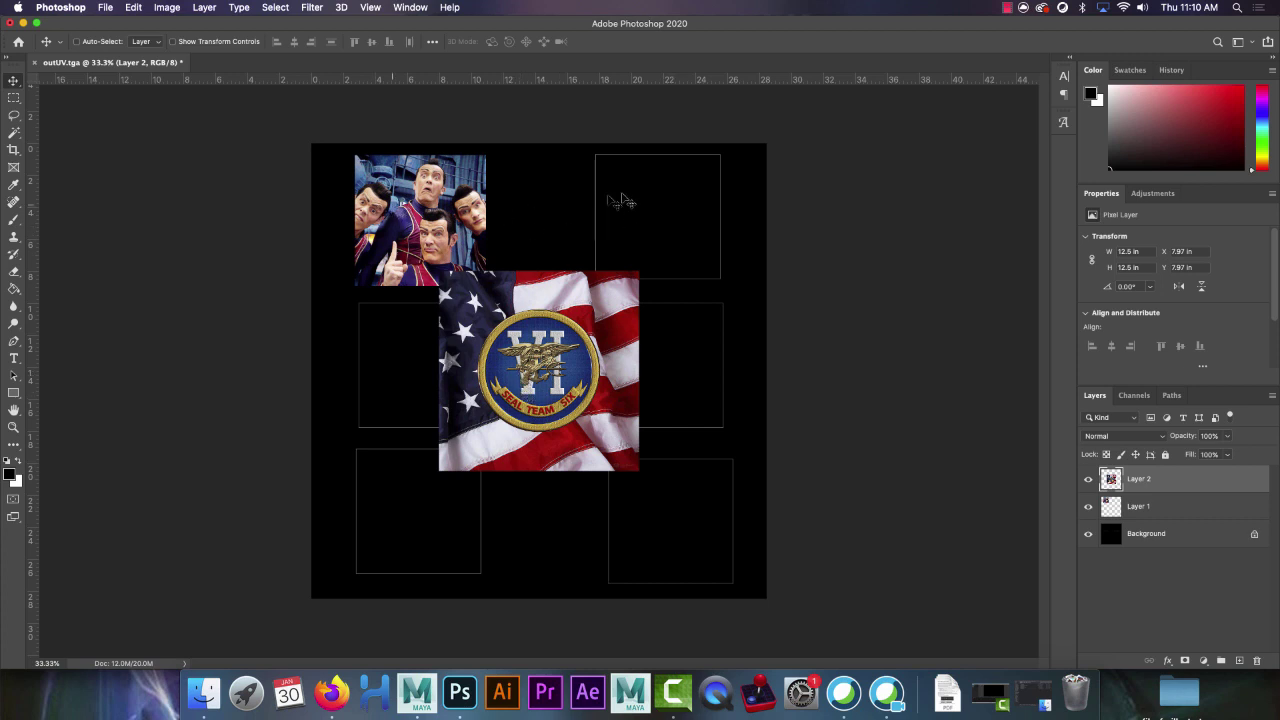
Move the pasted Seal Team Six image over the upper-right UV square and scale it proportionally to about 8.1 × 8.1 in
{"action": "left_click_drag", "start_coordinate": [528, 388], "coordinate": [611, 274]}
{"action": "key", "text": "Up"}
{"action": "key", "text": "Up"}
{"action": "key", "text": "Up"}
{"action": "key", "text": "Up"}
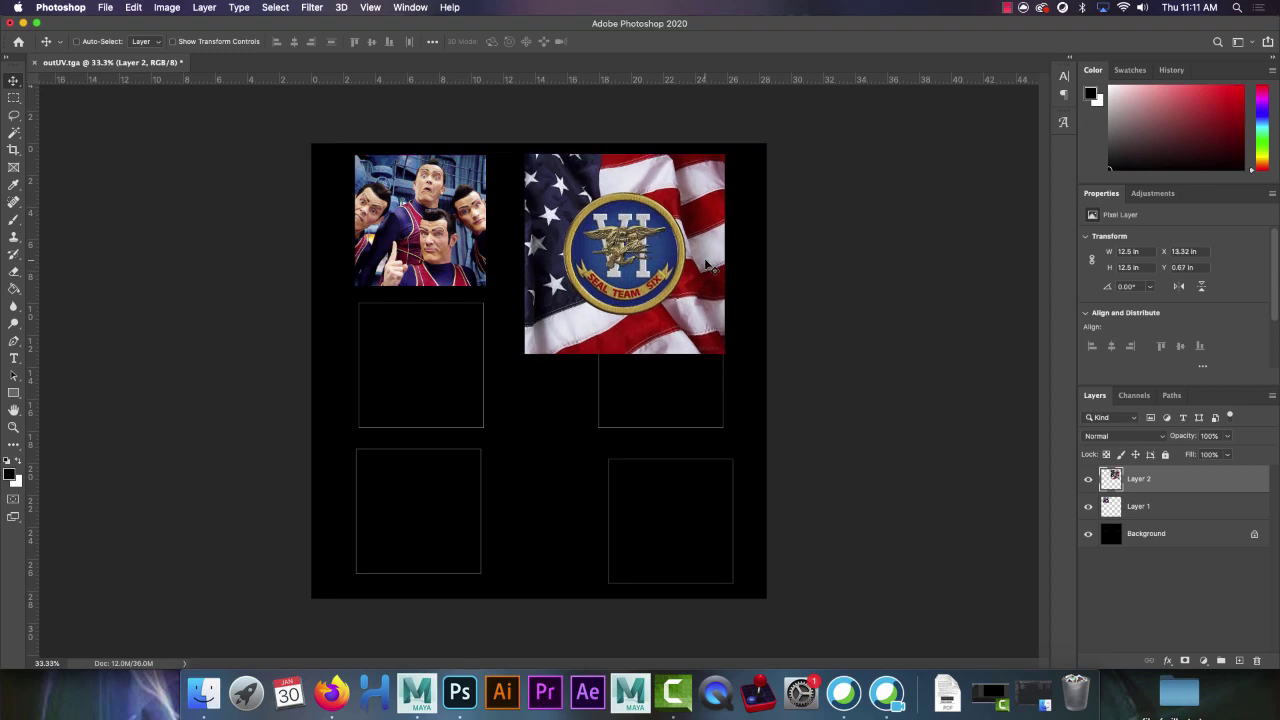
{"action": "key", "text": "super+t"}
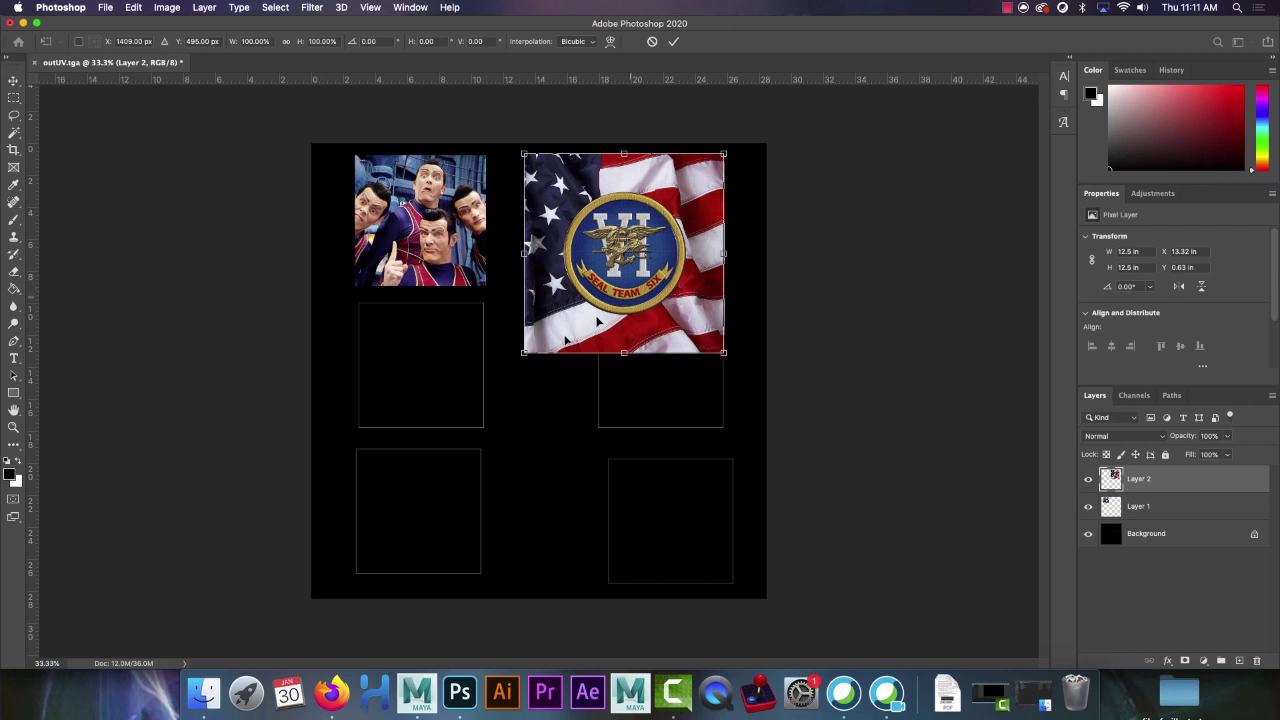
{"action": "left_click_drag", "start_coordinate": [522, 353], "coordinate": [591, 283]}
{"action": "key", "text": "Return"}
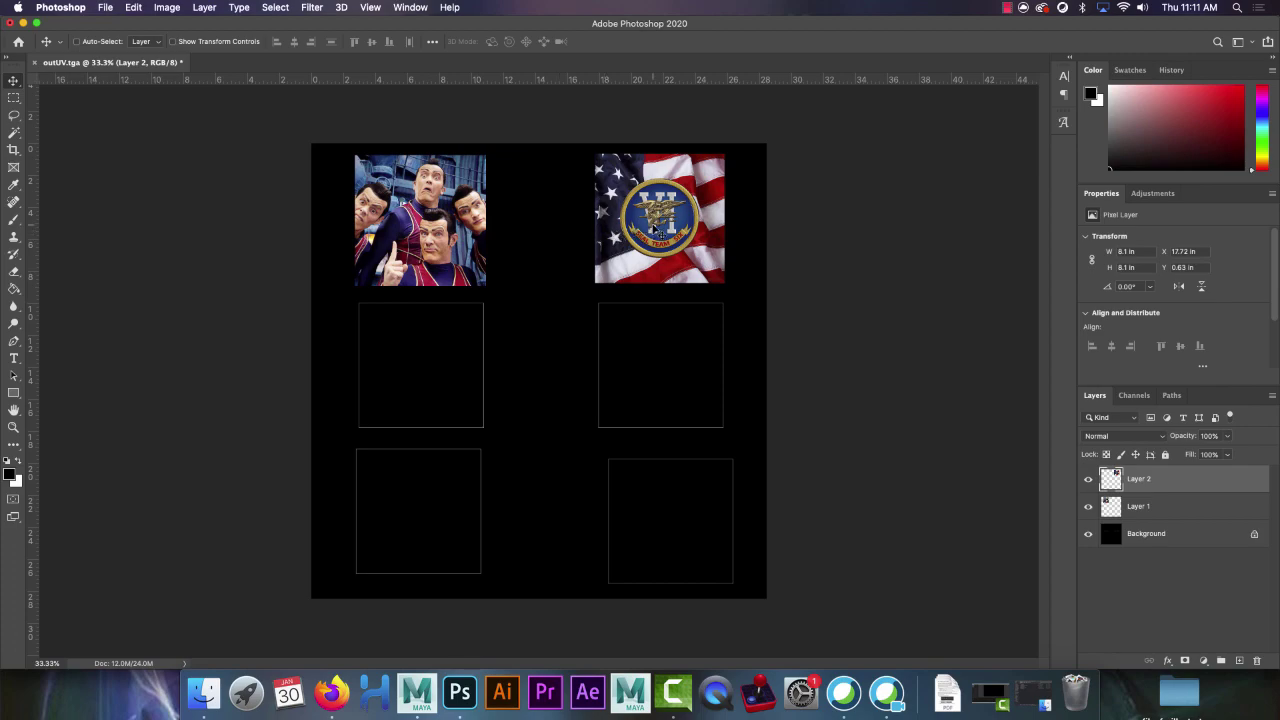
Switch to Firefox and search Google Images for "ash victory"
{"action": "left_click", "coordinate": [331, 692]}
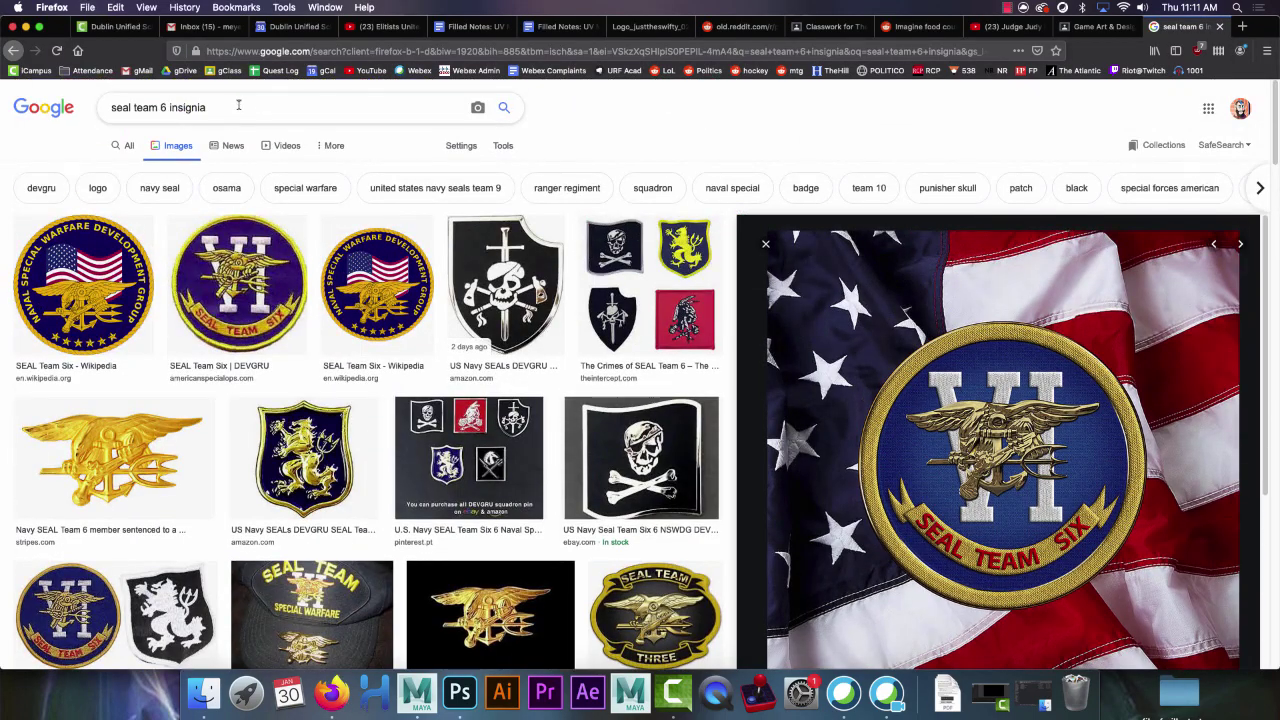
{"action": "triple_click", "coordinate": [238, 104]}
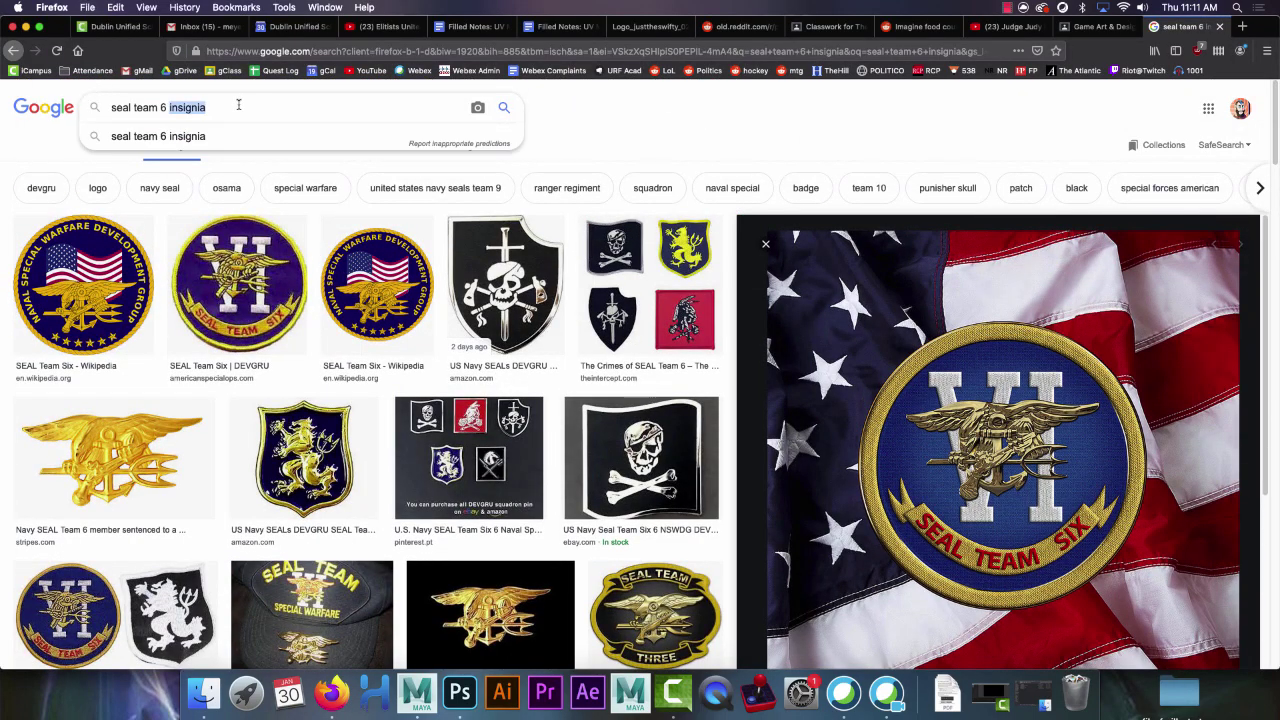
{"action": "type", "text": "ash "}
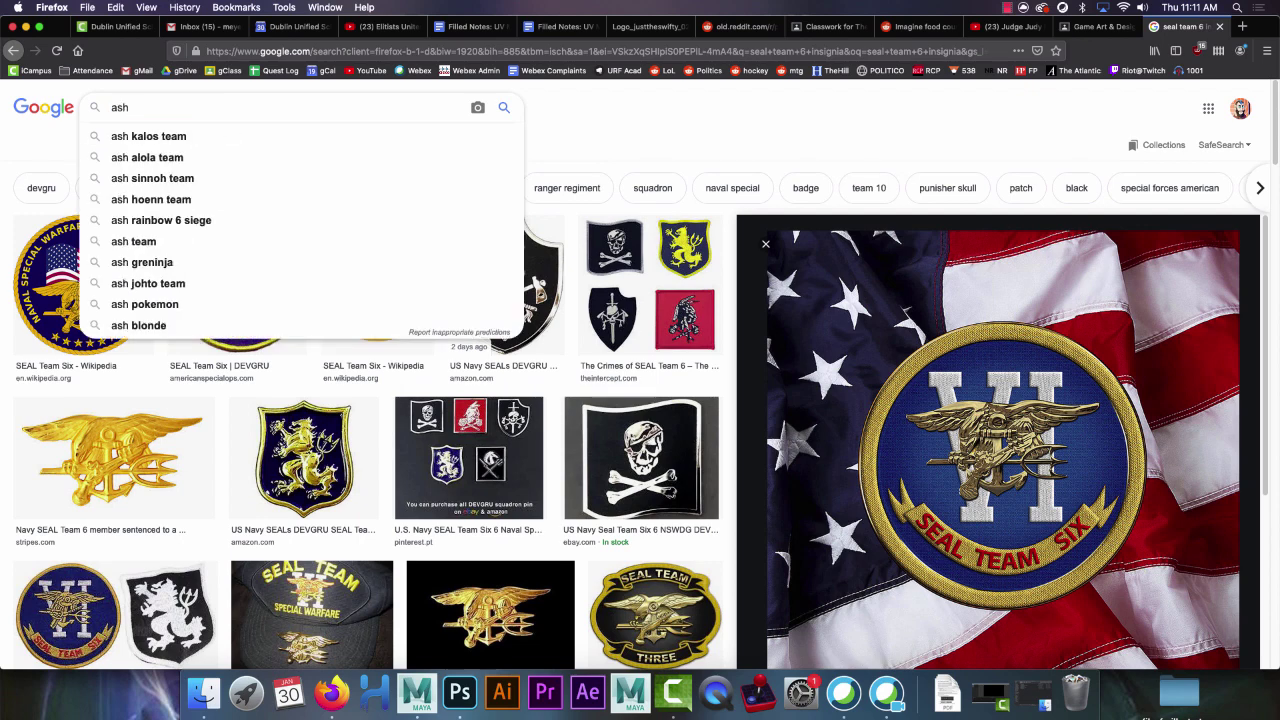
{"action": "type", "text": "victory"}
{"action": "key", "text": "Return"}
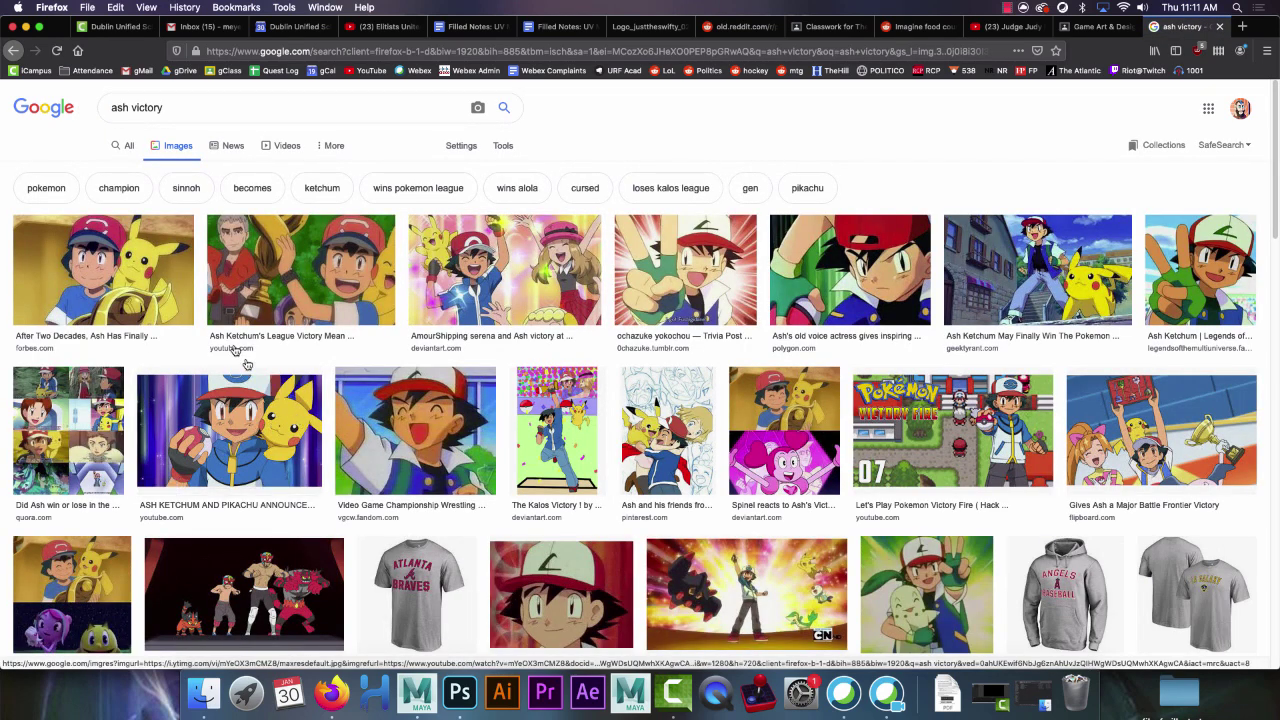
Copy the 220 × 220 Ash Ketchum victory-sign image and paste it into outUV.tga in Photoshop as a new layer
{"action": "left_click", "coordinate": [716, 268]}
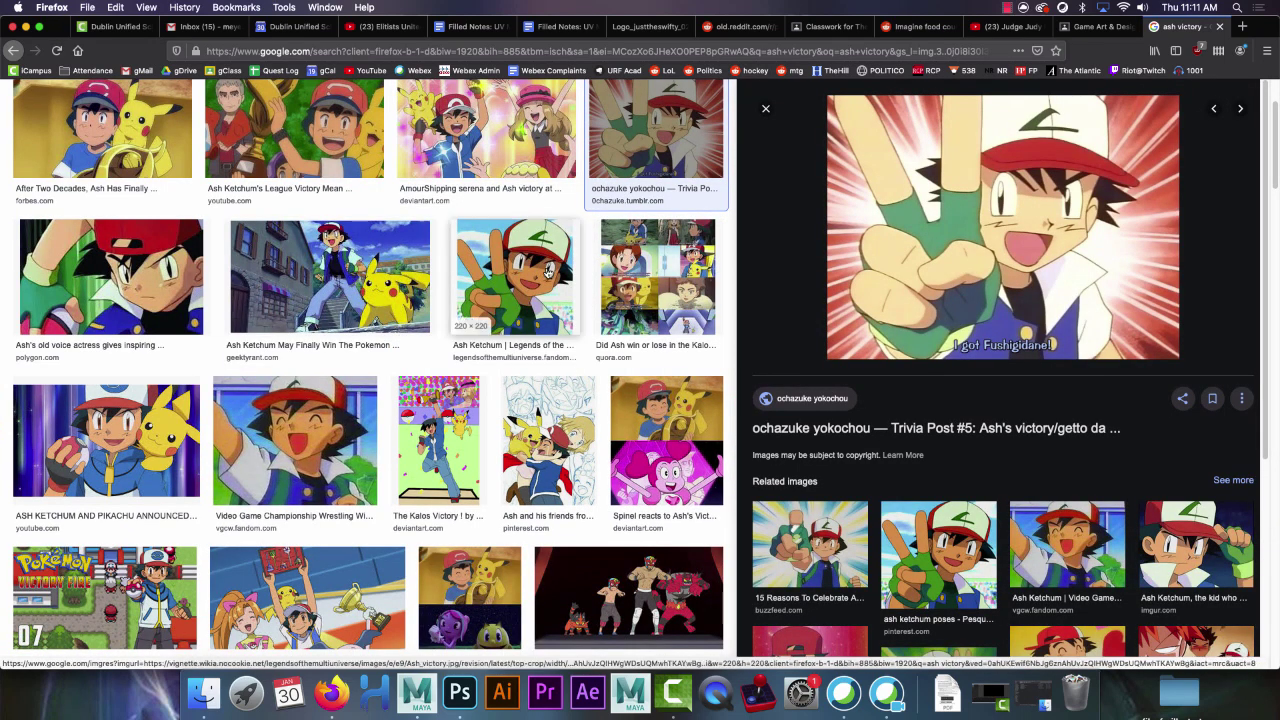
{"action": "left_click", "coordinate": [548, 270]}
{"action": "right_click", "coordinate": [996, 170]}
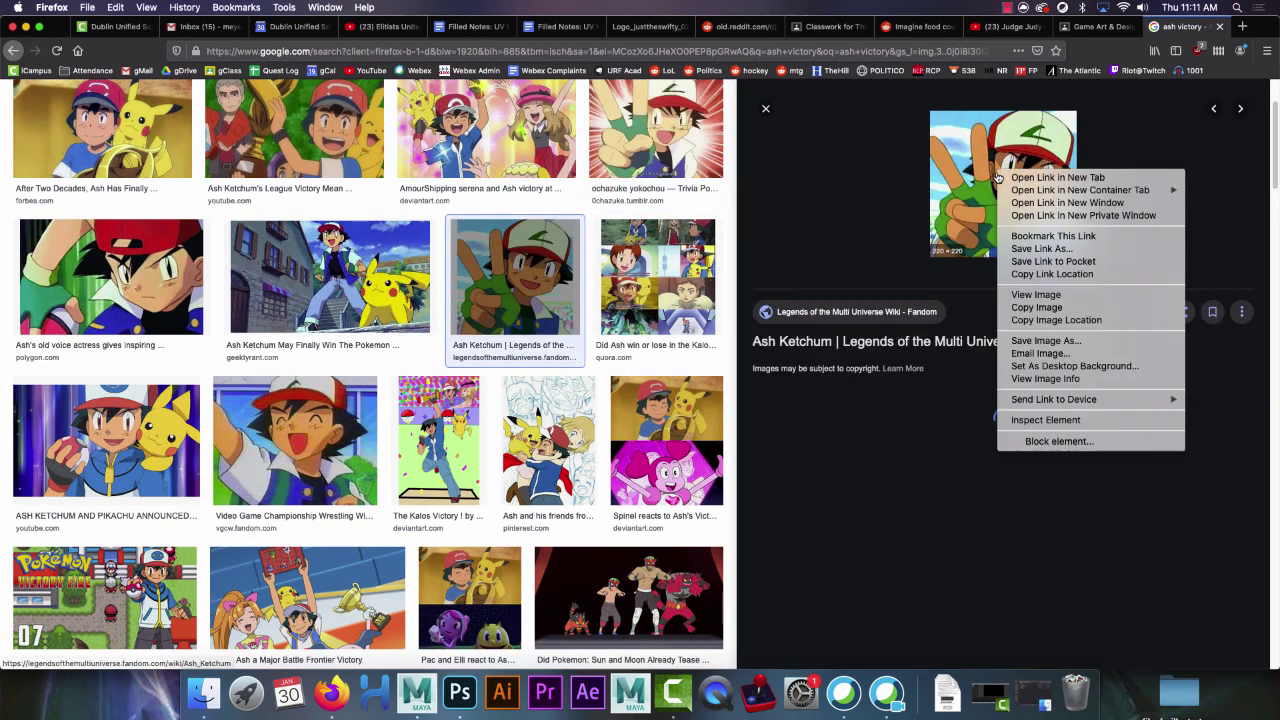
{"action": "left_click", "coordinate": [1040, 307]}
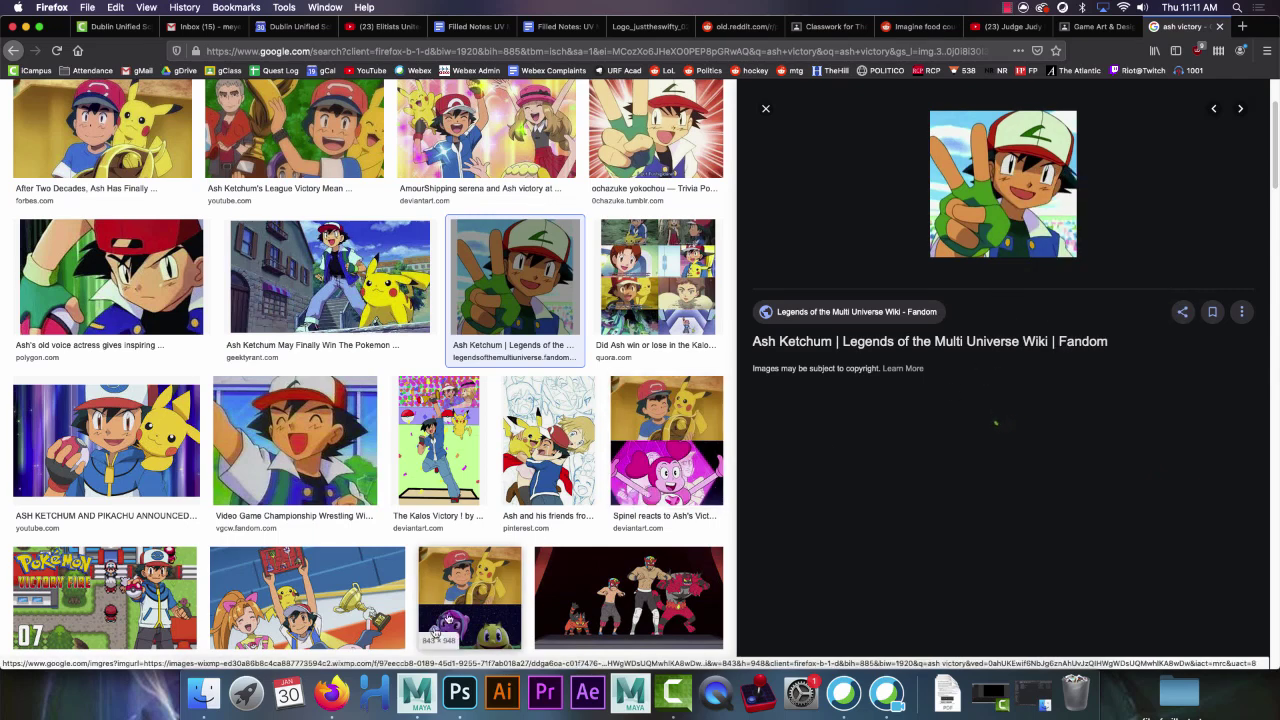
{"action": "left_click", "coordinate": [456, 690]}
{"action": "key", "text": "super+v"}
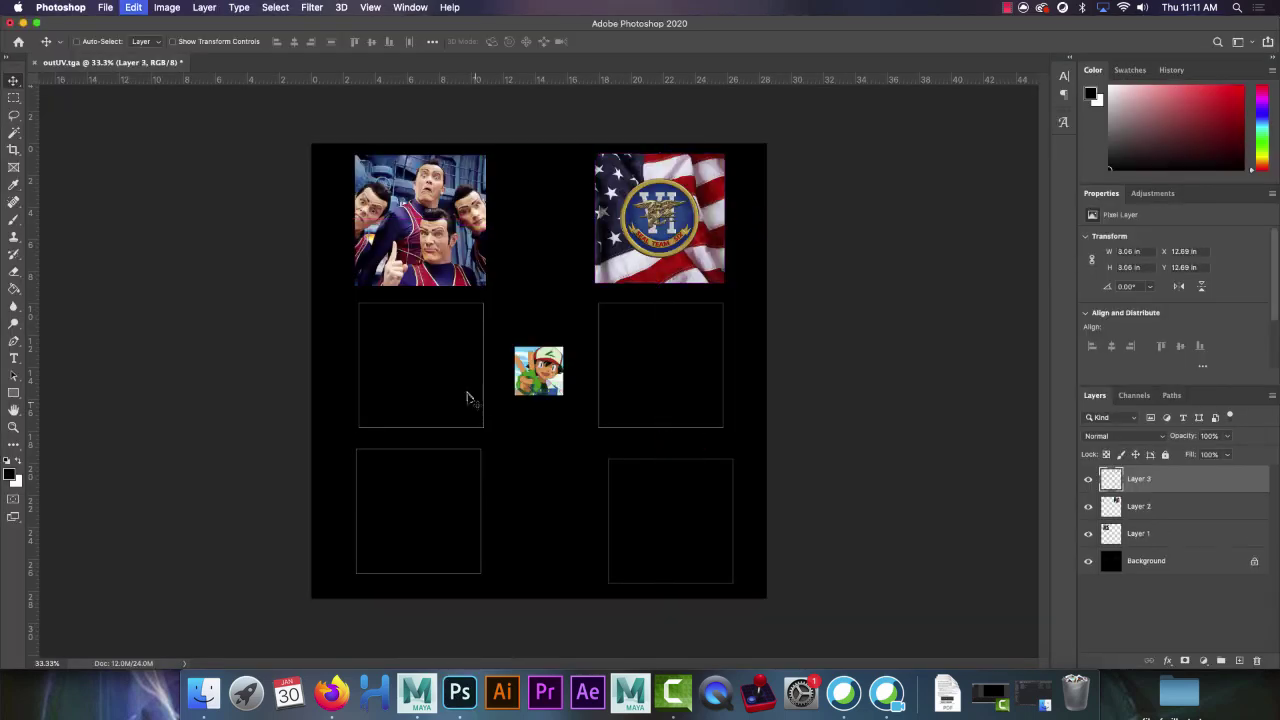
Move the Ash image over the middle-left UV square and scale it proportionally to about 8.21 × 8.21 in to cover the square
{"action": "left_click_drag", "start_coordinate": [534, 379], "coordinate": [375, 335]}
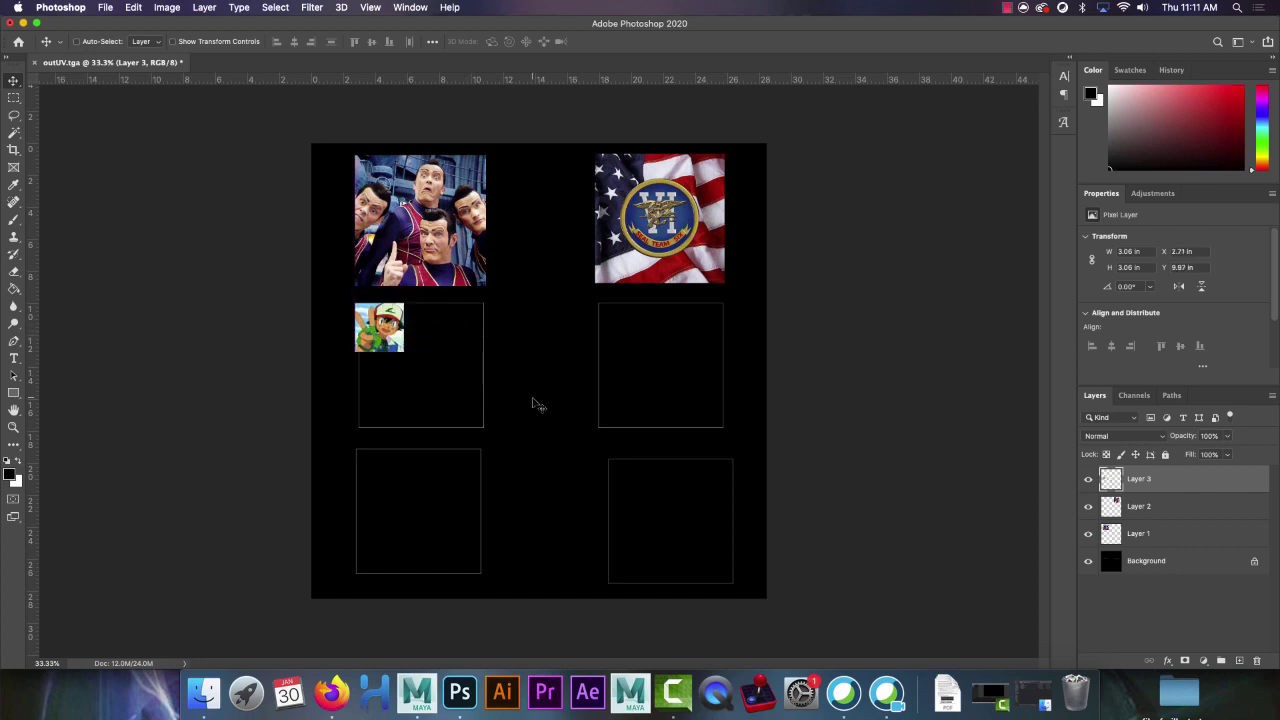
{"action": "key", "text": "super+t"}
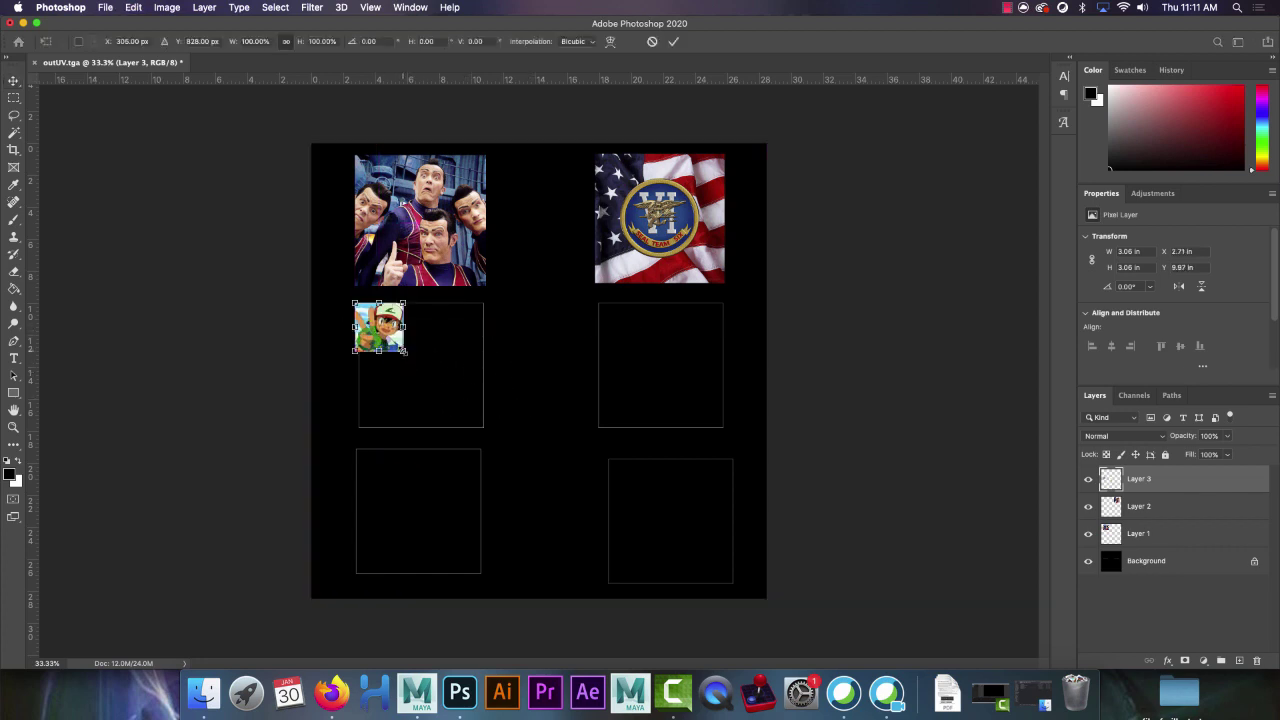
{"action": "left_click_drag", "start_coordinate": [404, 351], "coordinate": [487, 436]}
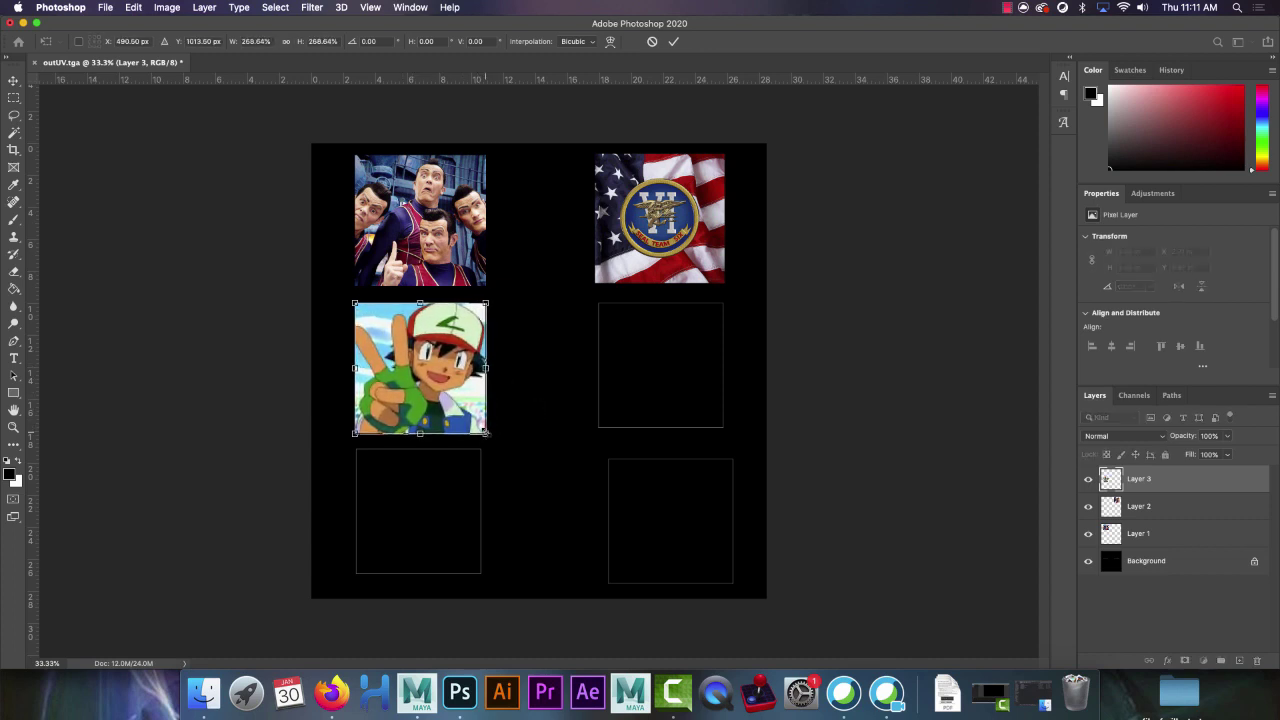
{"action": "key", "text": "Return"}
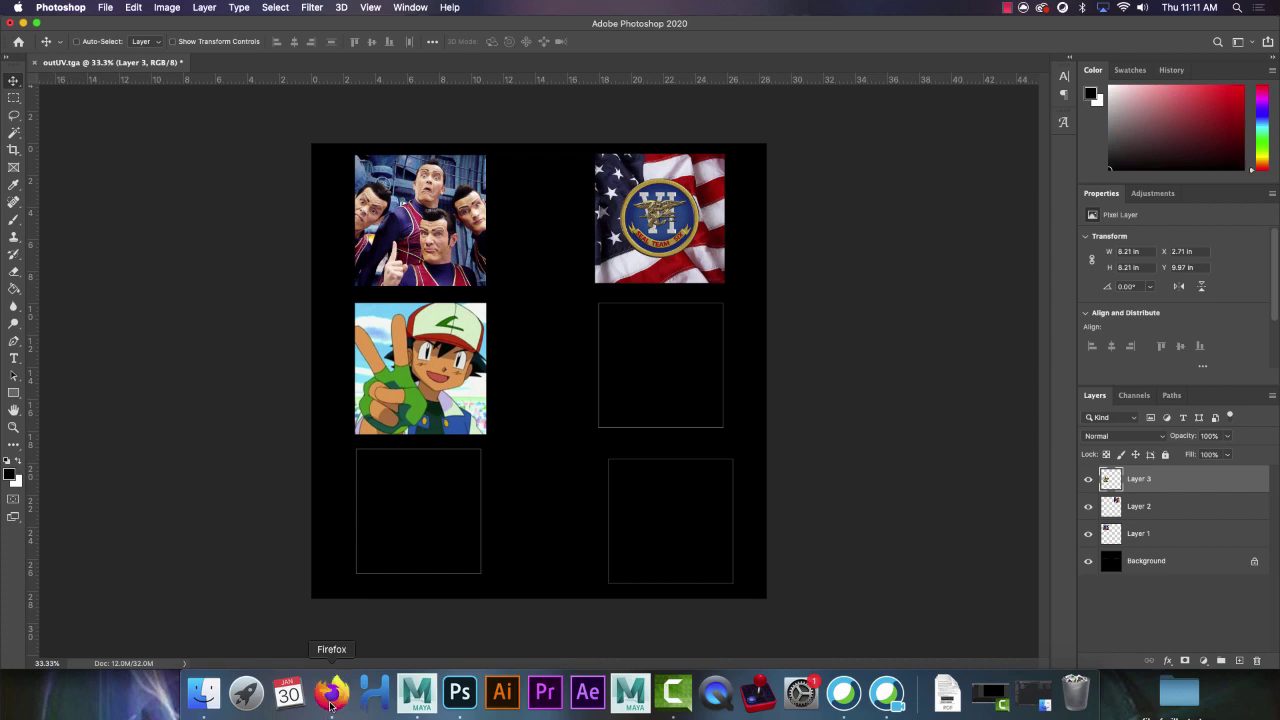
Switch to Firefox and search Google Images for "5 nights at freddys"
{"action": "left_click", "coordinate": [331, 692]}
{"action": "scroll", "coordinate": [240, 200], "scroll_direction": "up", "scroll_amount": 3}
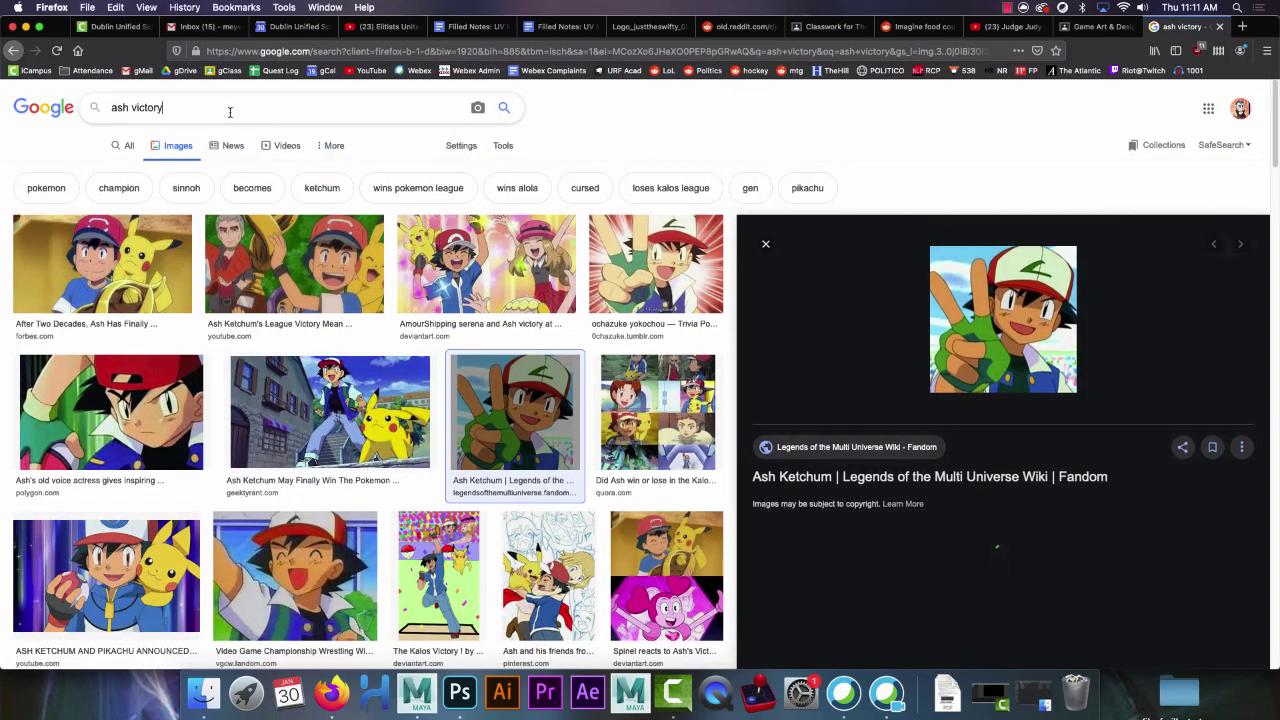
{"action": "triple_click", "coordinate": [229, 112]}
{"action": "key", "text": "BackSpace"}
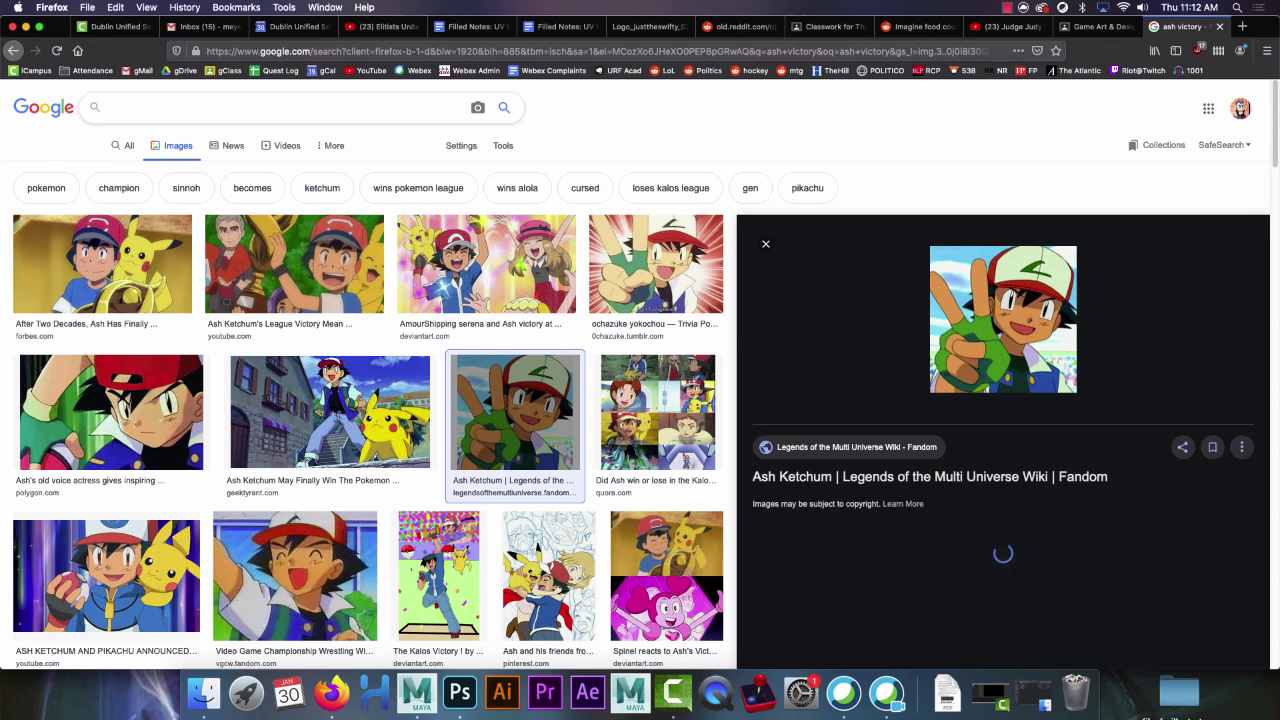
{"action": "type", "text": "5 night"}
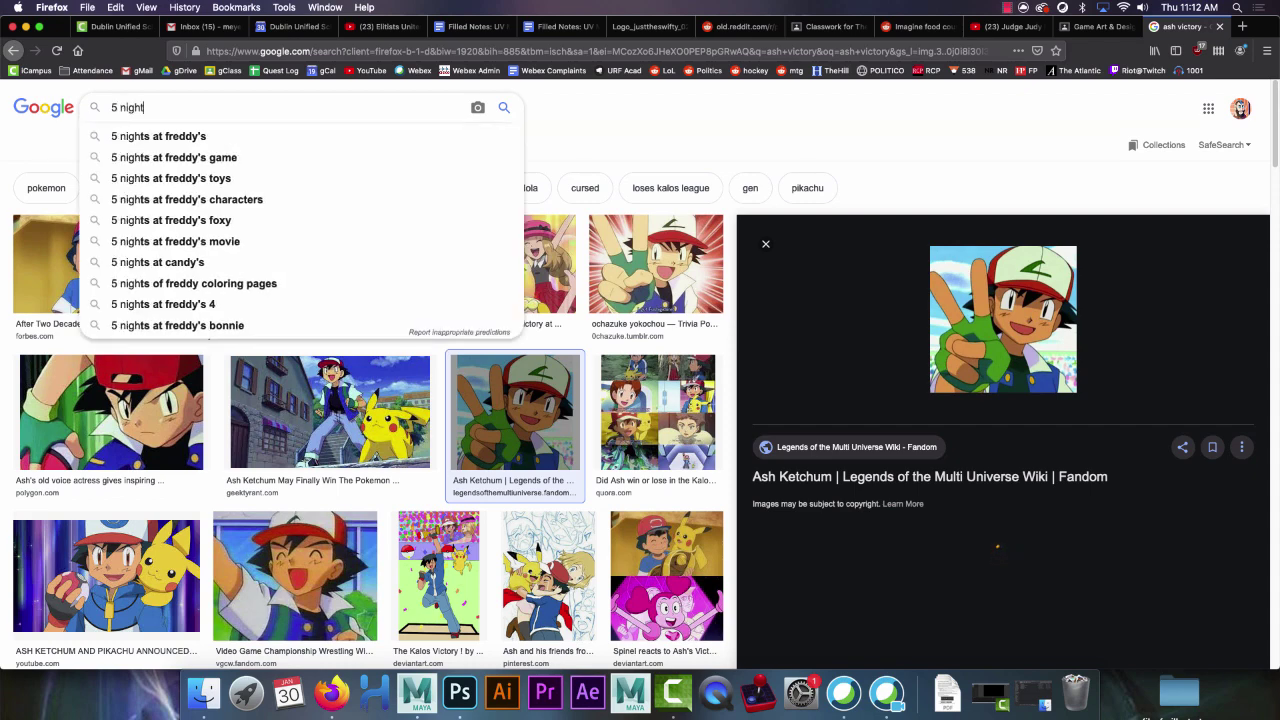
{"action": "type", "text": "s at fred"}
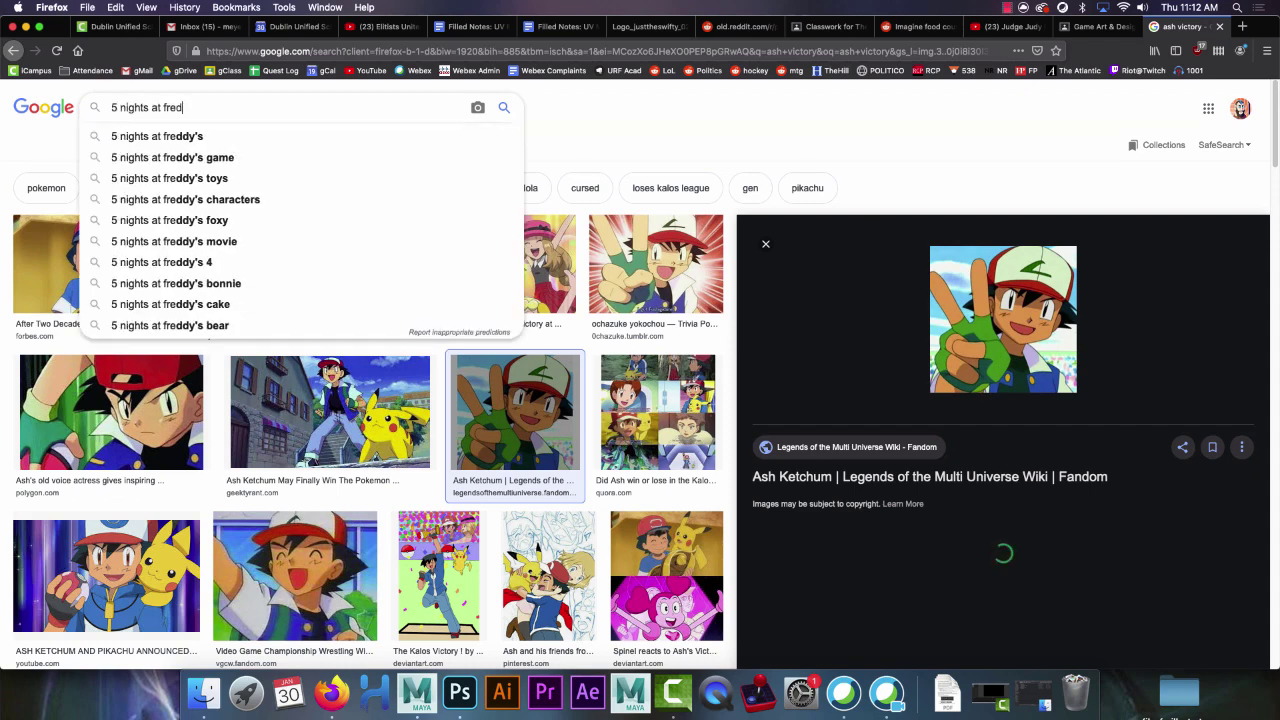
{"action": "type", "text": "dys"}
{"action": "key", "text": "Return"}
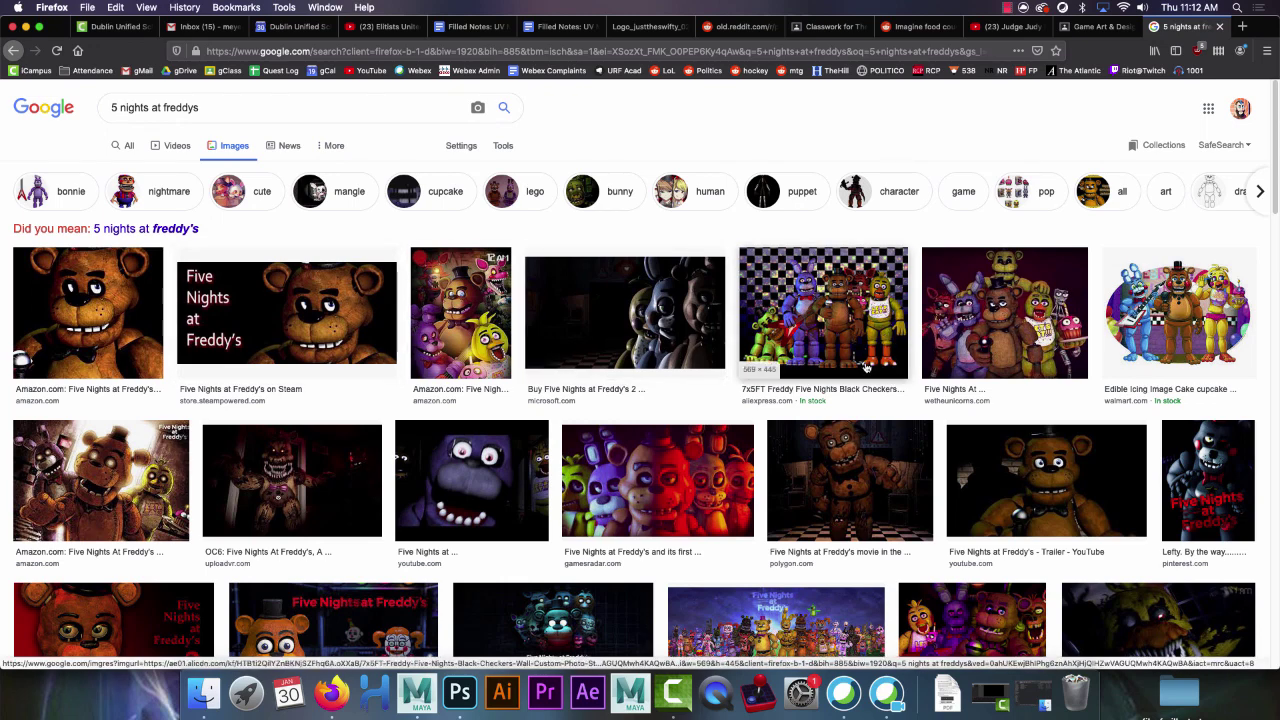
Copy the 2000 × 1500 FNaF 1 cast image from the search results and paste it into outUV.tga in Photoshop
{"action": "scroll", "coordinate": [396, 505], "scroll_direction": "down", "scroll_amount": 3}
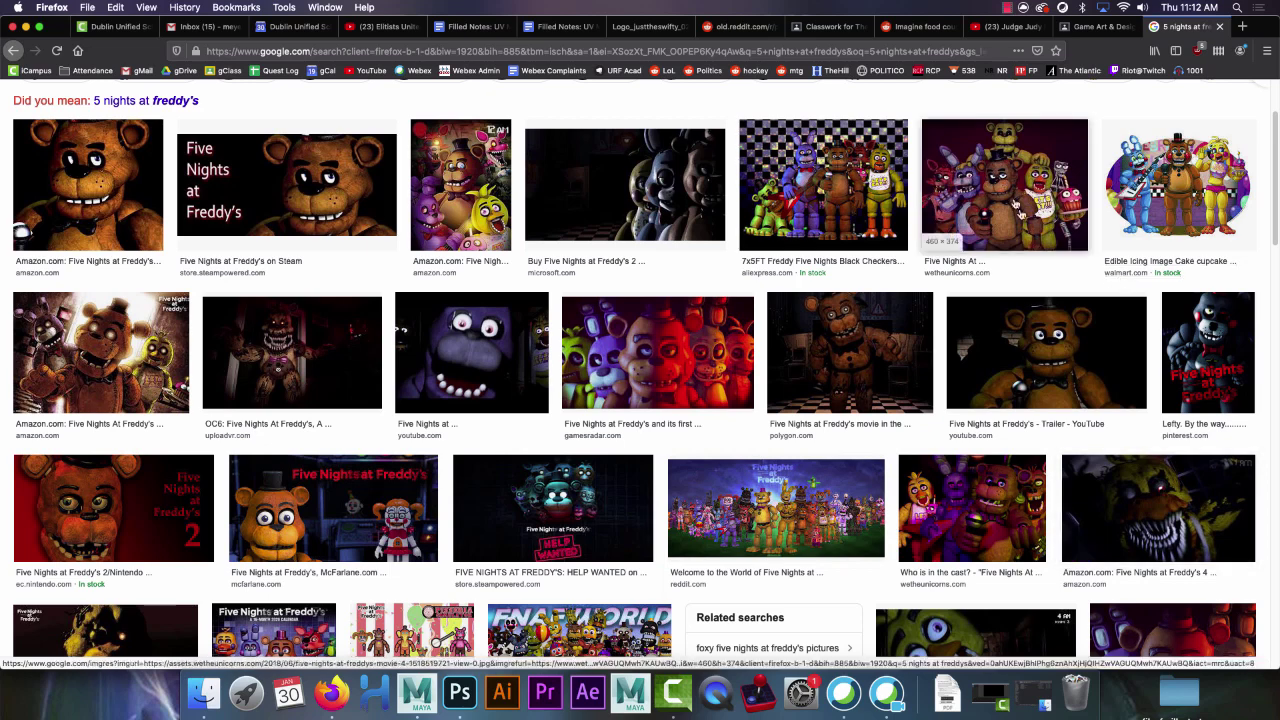
{"action": "left_click", "coordinate": [1010, 162]}
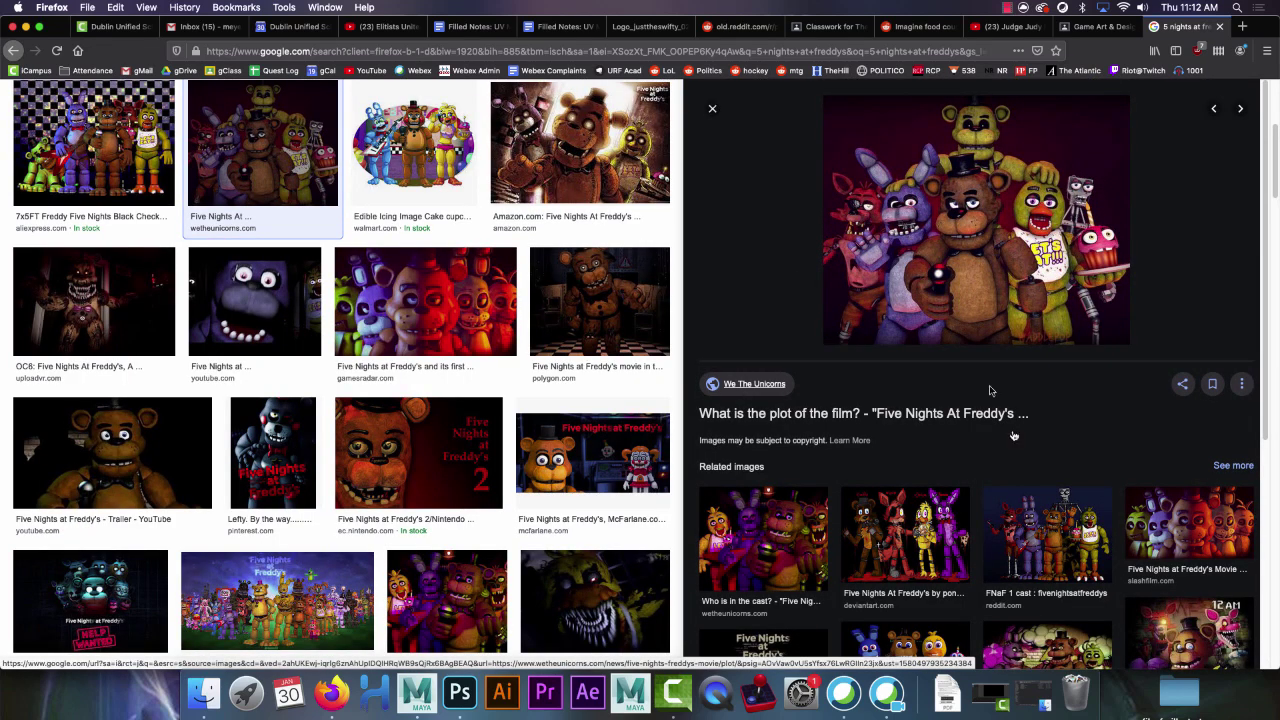
{"action": "left_click", "coordinate": [1062, 538]}
{"action": "right_click", "coordinate": [993, 243]}
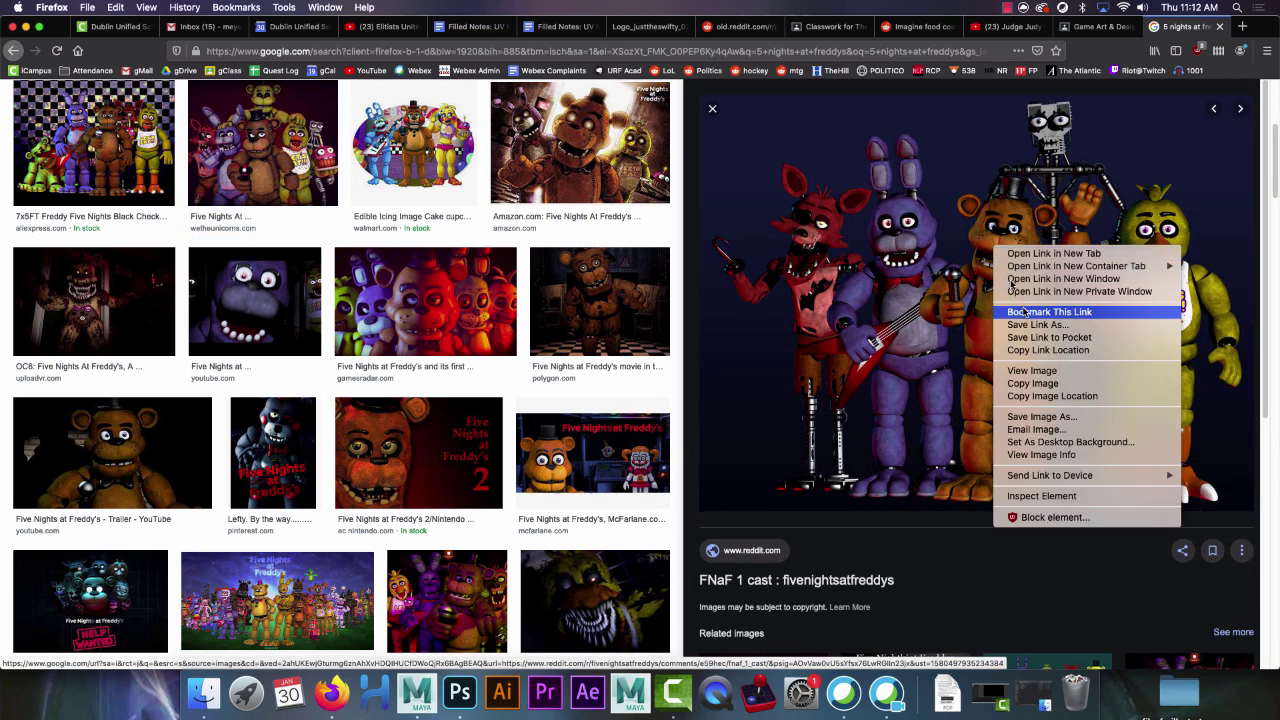
{"action": "left_click", "coordinate": [997, 388]}
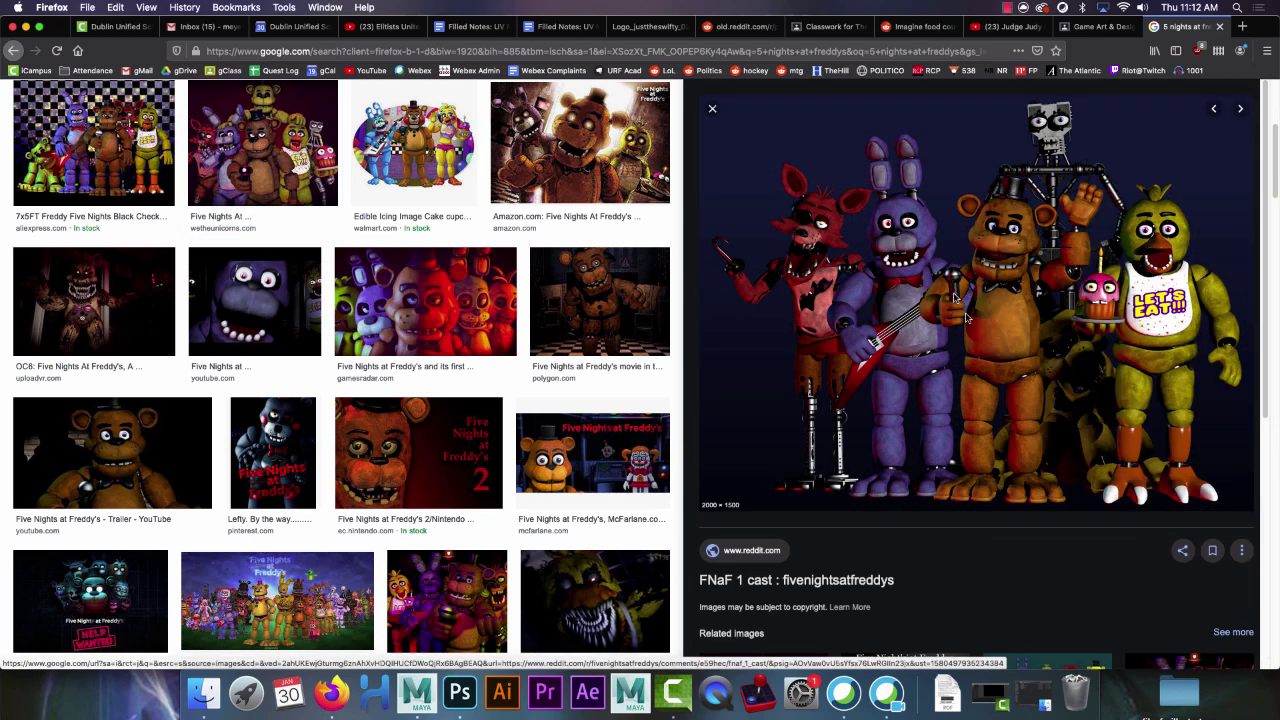
{"action": "left_click", "coordinate": [459, 692]}
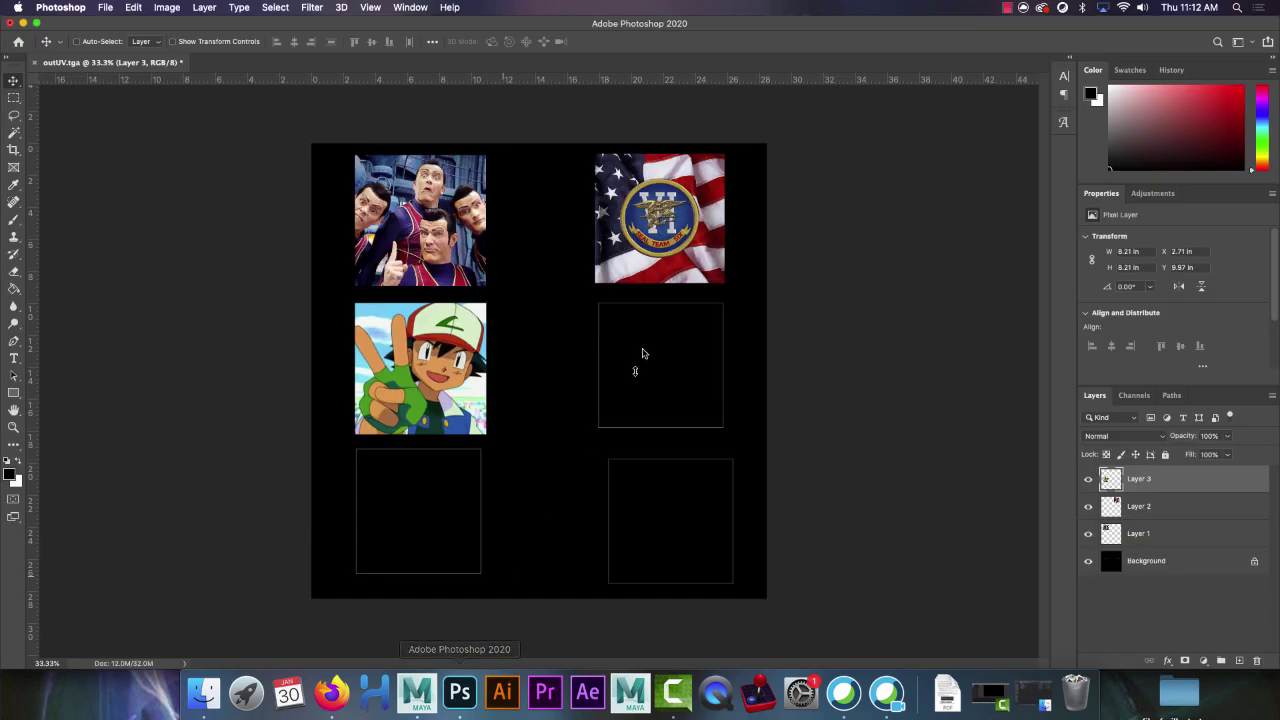
{"action": "key", "text": "cmd+v"}
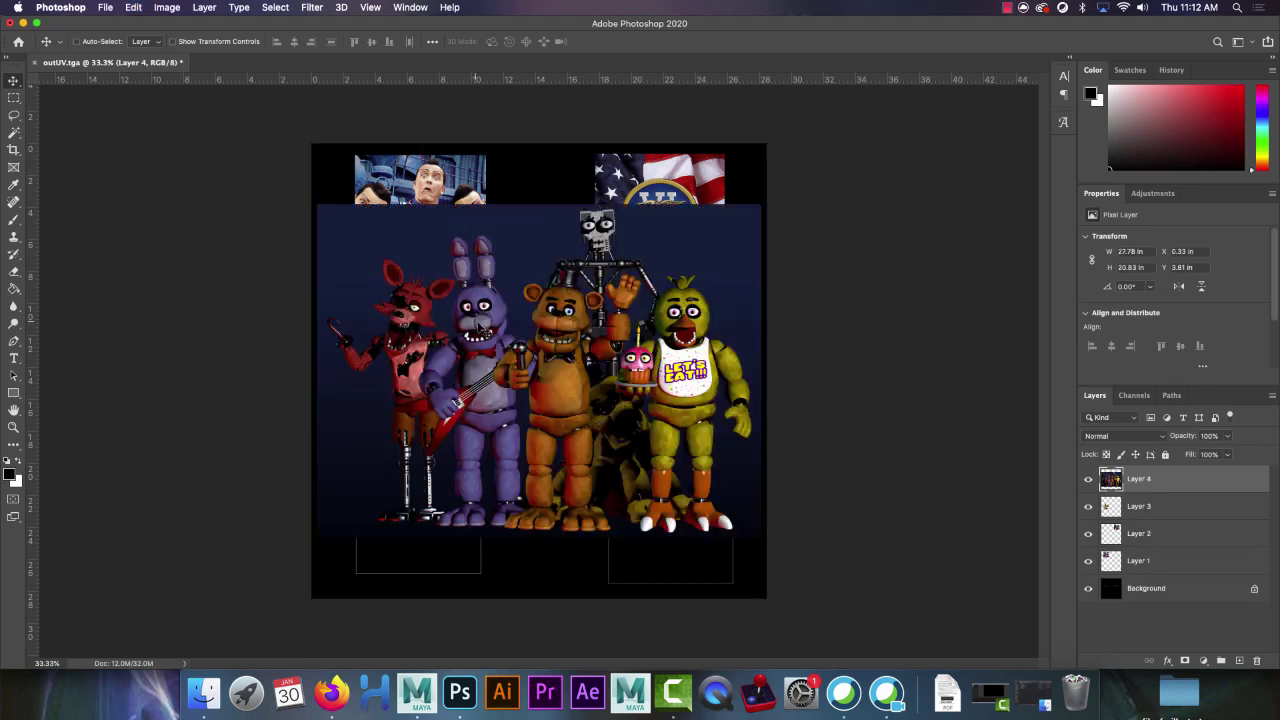
Move the FNaF cast image over the middle-right UV square and scale it proportionally to about 41.35%, 11.49 × 8.61 in
{"action": "left_click_drag", "start_coordinate": [548, 390], "coordinate": [541, 405]}
{"action": "key", "text": "cmd+t"}
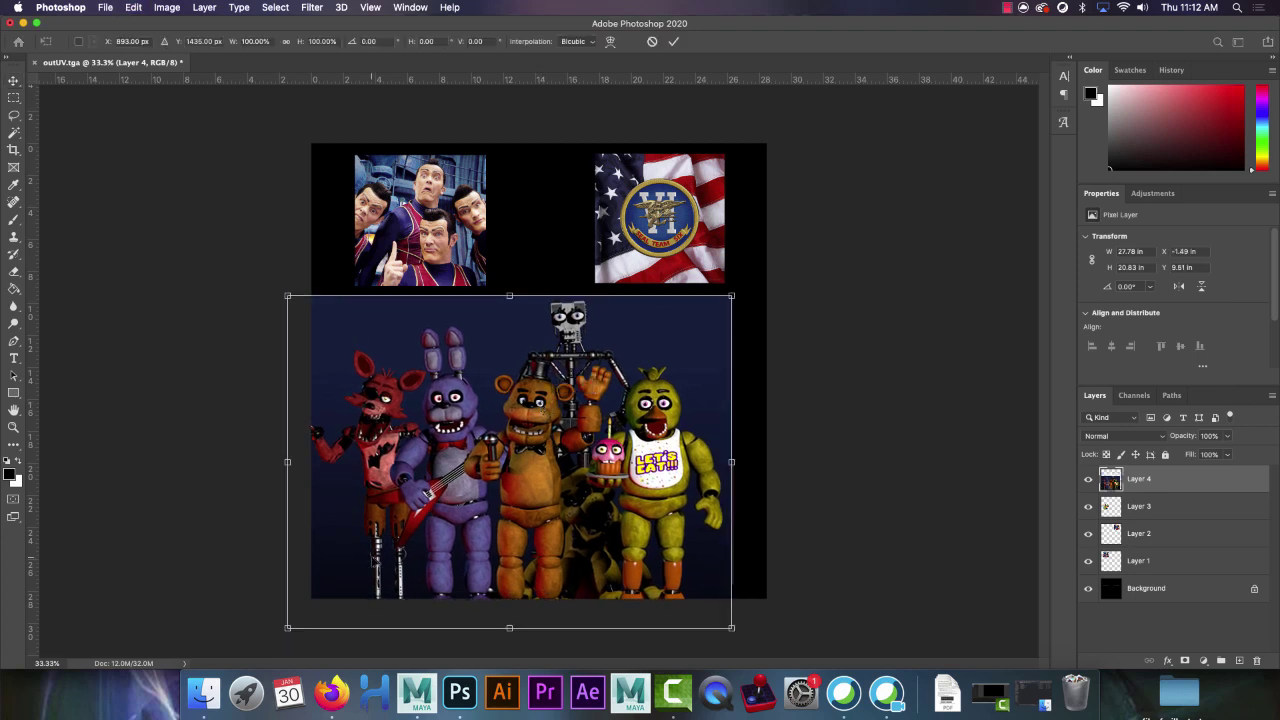
{"action": "left_click_drag", "start_coordinate": [286, 630], "coordinate": [559, 455]}
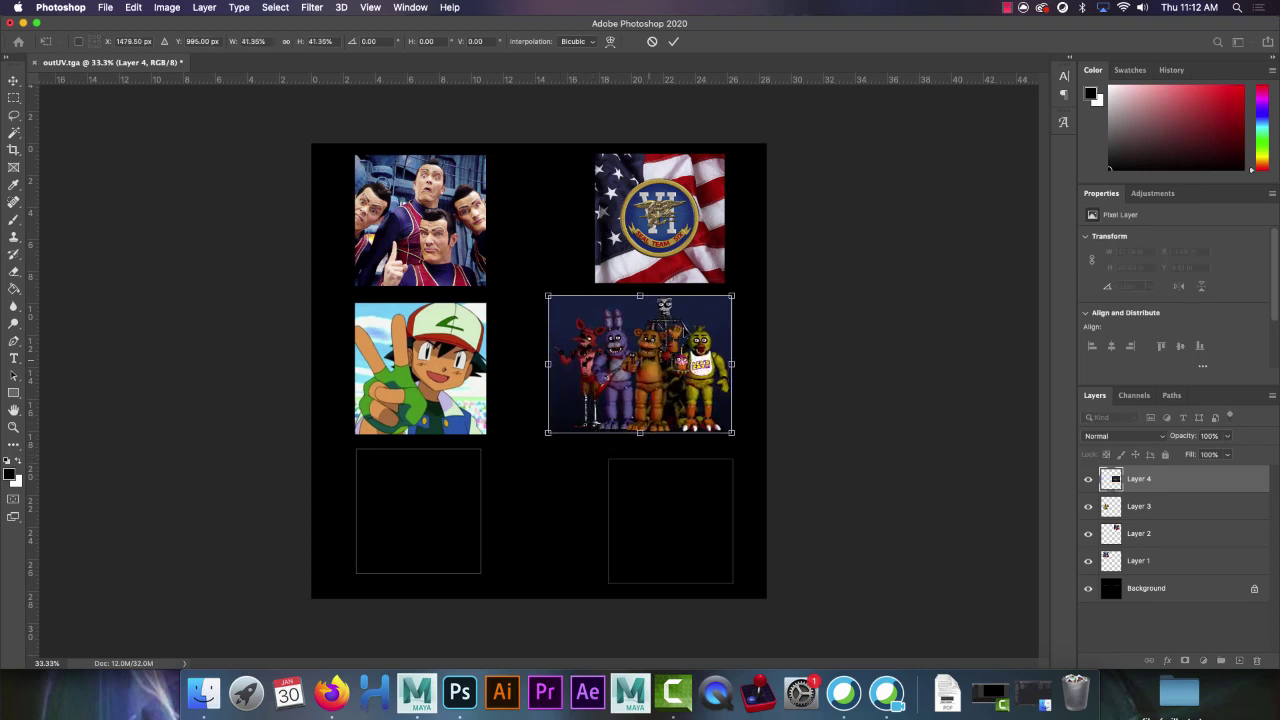
{"action": "left_click", "coordinate": [670, 42]}
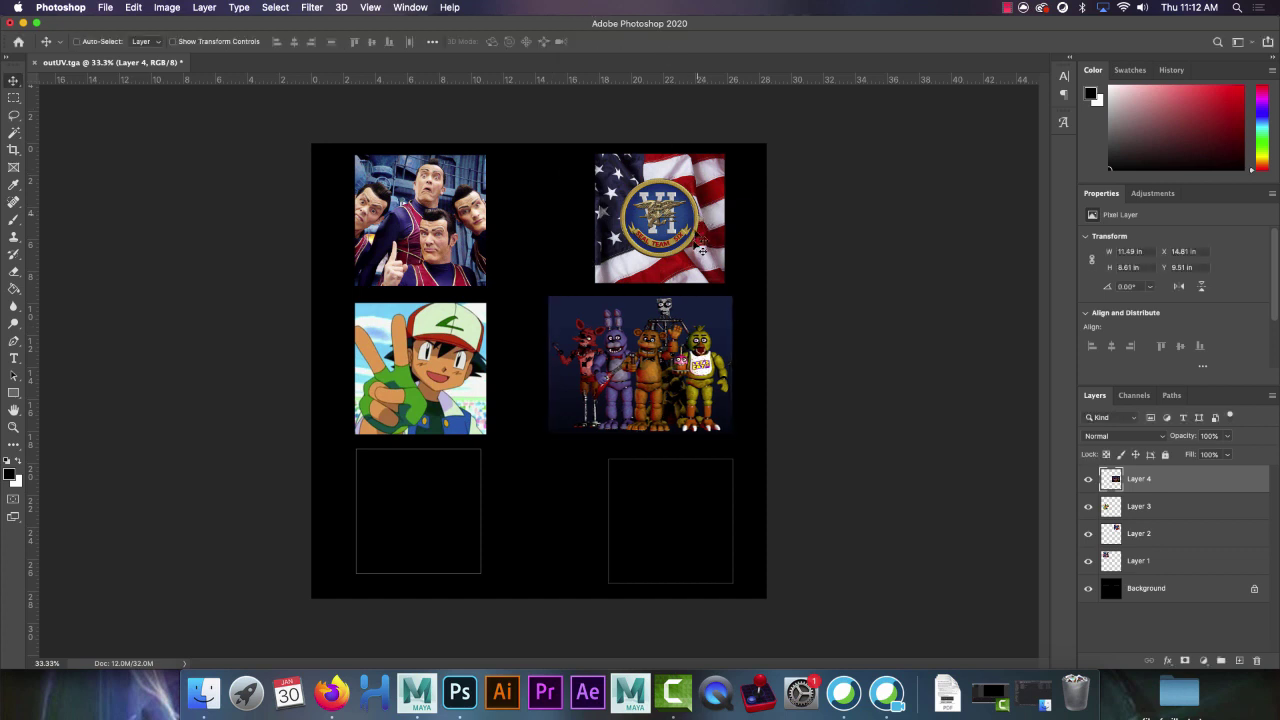
Shrink the FNaF cast image to about 8.6 × 6.44 in, centre it on the middle-right UV square, and switch to Firefox
{"action": "left_click_drag", "start_coordinate": [658, 384], "coordinate": [677, 428]}
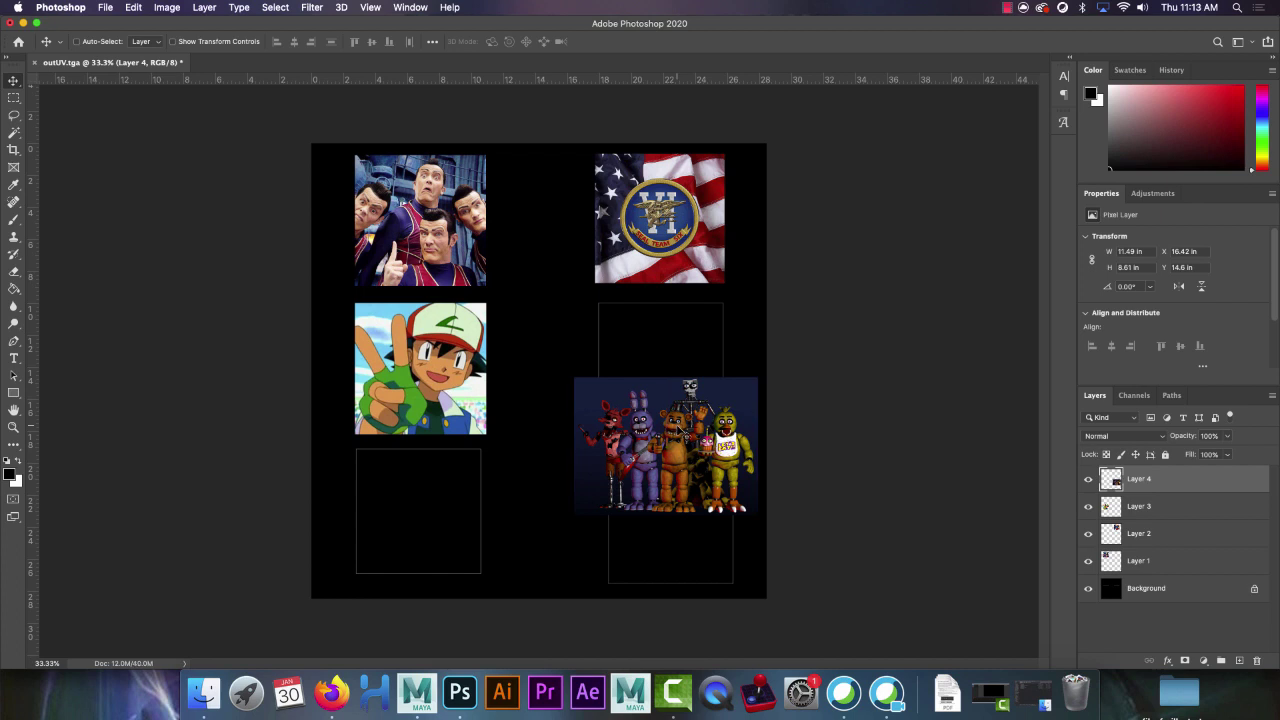
{"action": "key", "text": "super+t"}
{"action": "left_click_drag", "start_coordinate": [574, 376], "coordinate": [637, 354]}
{"action": "key", "text": "Return"}
{"action": "left_click", "coordinate": [331, 692]}
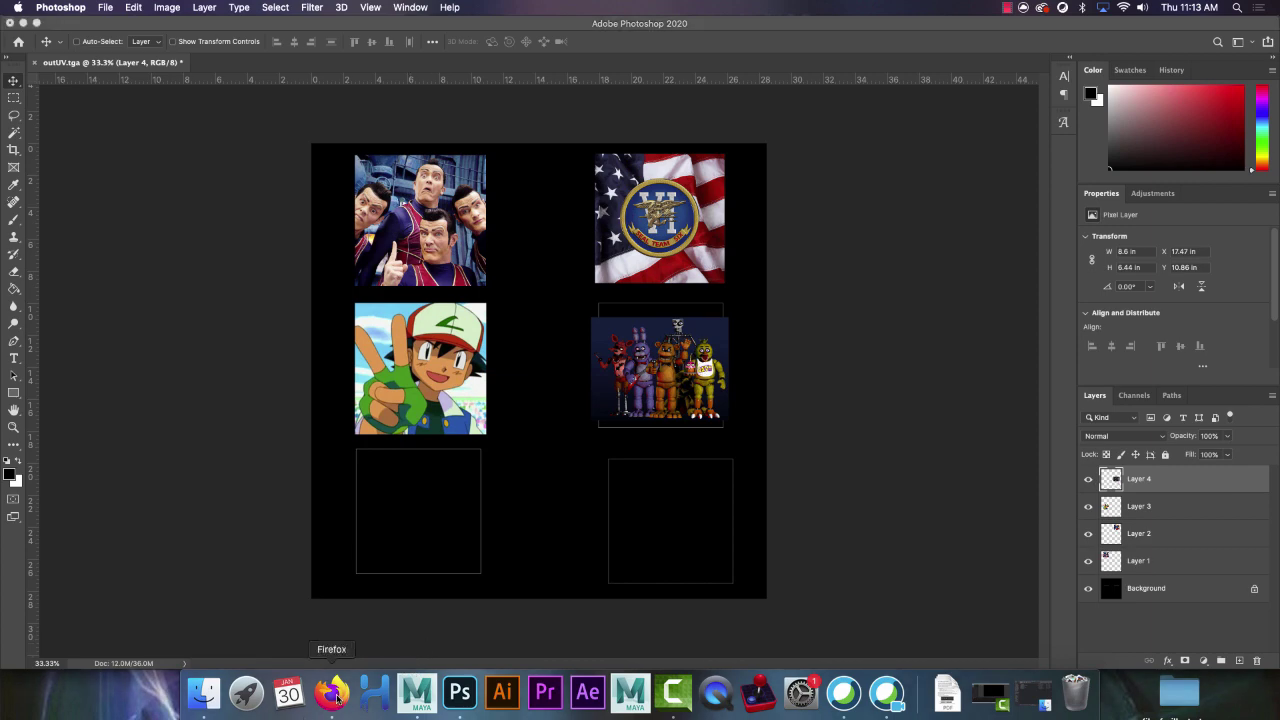
Search Google Images for "triforce"
{"action": "scroll", "coordinate": [312, 185], "scroll_direction": "up", "scroll_amount": 5}
{"action": "left_click", "coordinate": [226, 100]}
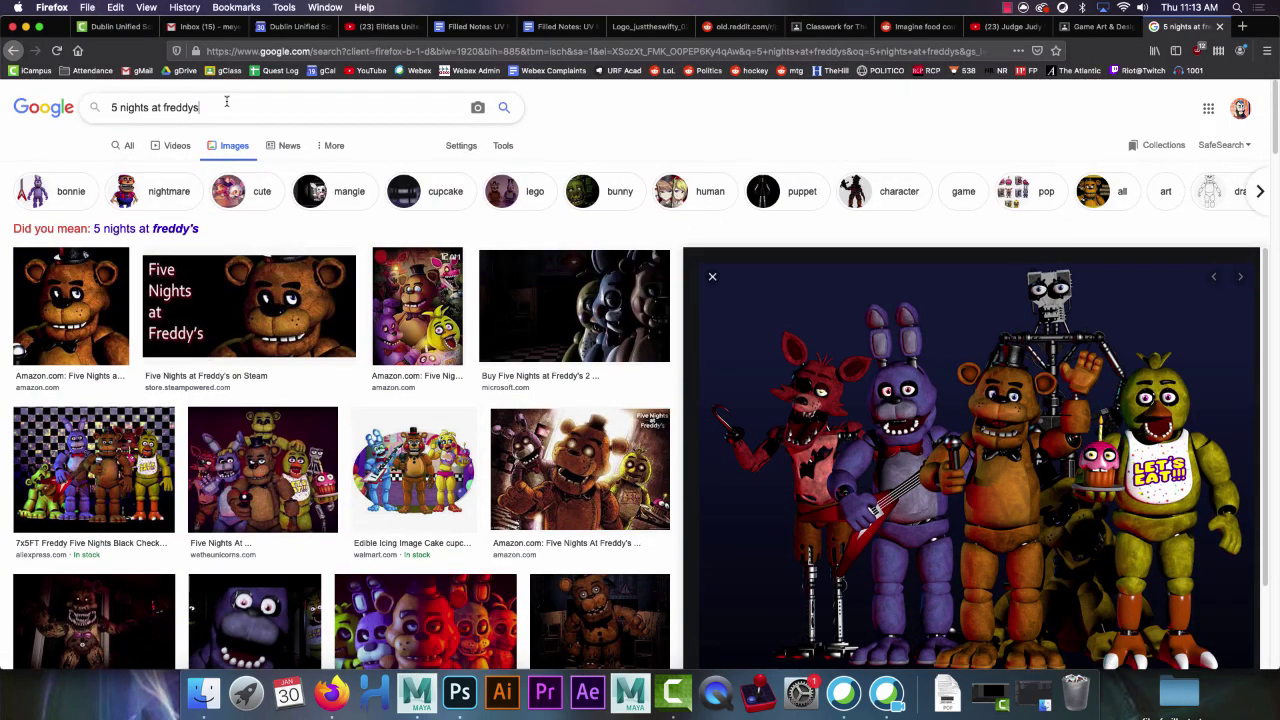
{"action": "key", "text": "BackSpace"}
{"action": "type", "text": "triforce"}
{"action": "key", "text": "Return"}
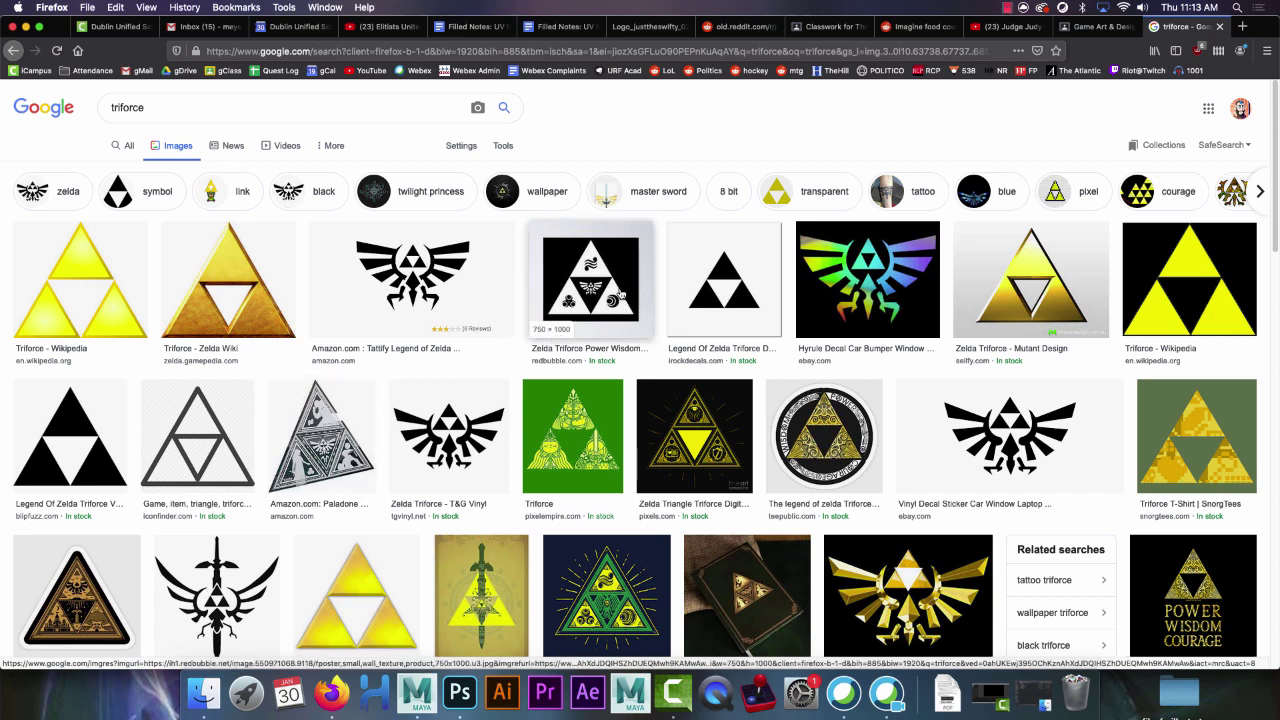
{"action": "scroll", "coordinate": [890, 400], "scroll_direction": "down", "scroll_amount": 1}
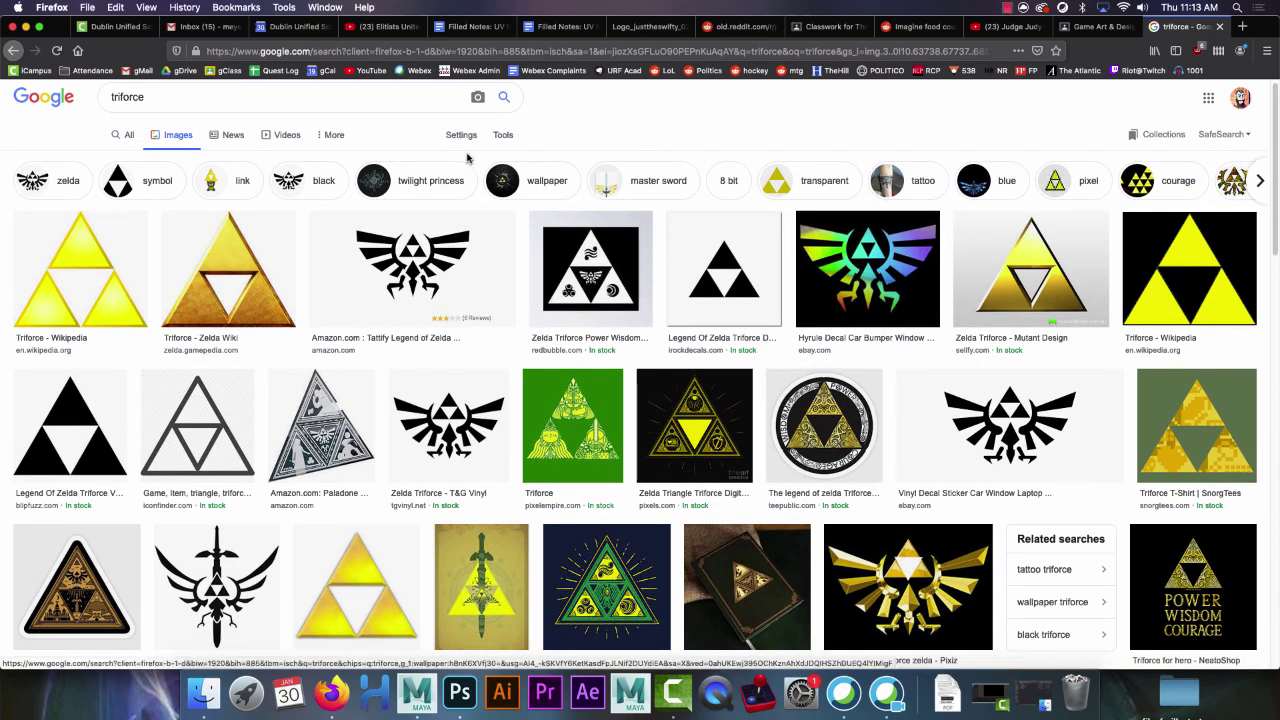
Search Google Images for "trinity force"
{"action": "left_click", "coordinate": [240, 107]}
{"action": "type", "text": "trinity"}
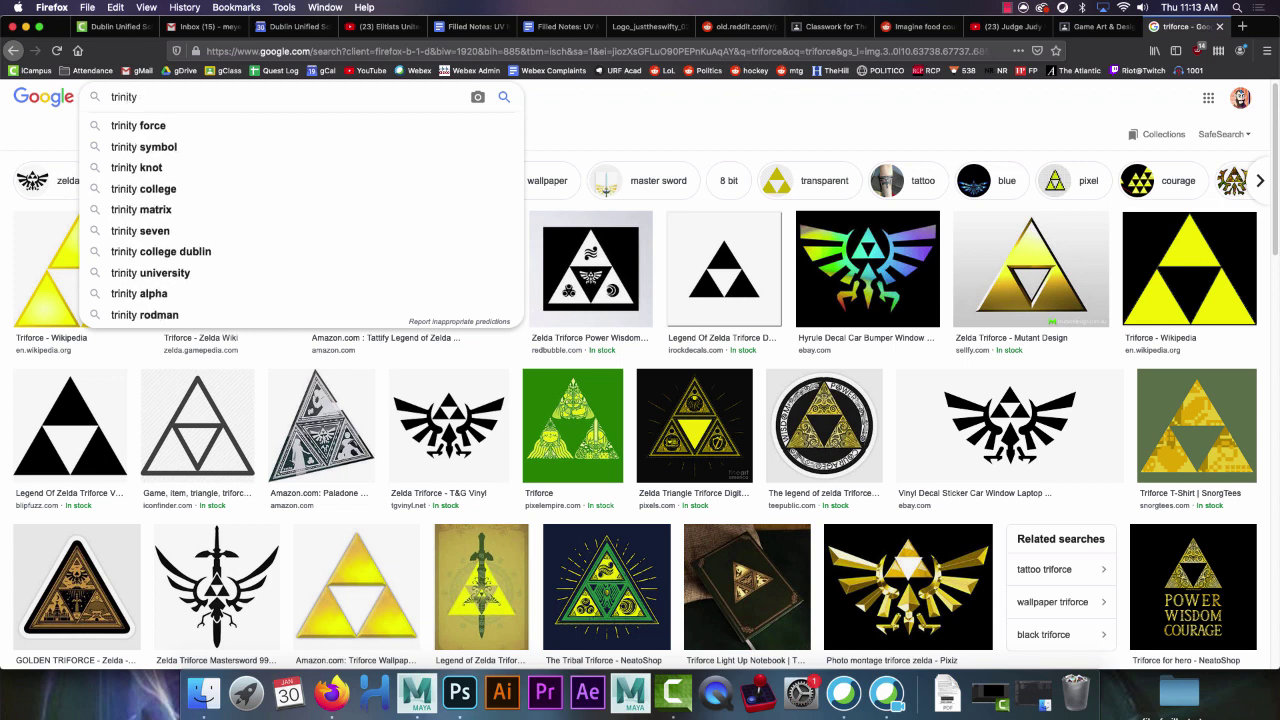
{"action": "key", "text": "Down"}
{"action": "key", "text": "Return"}
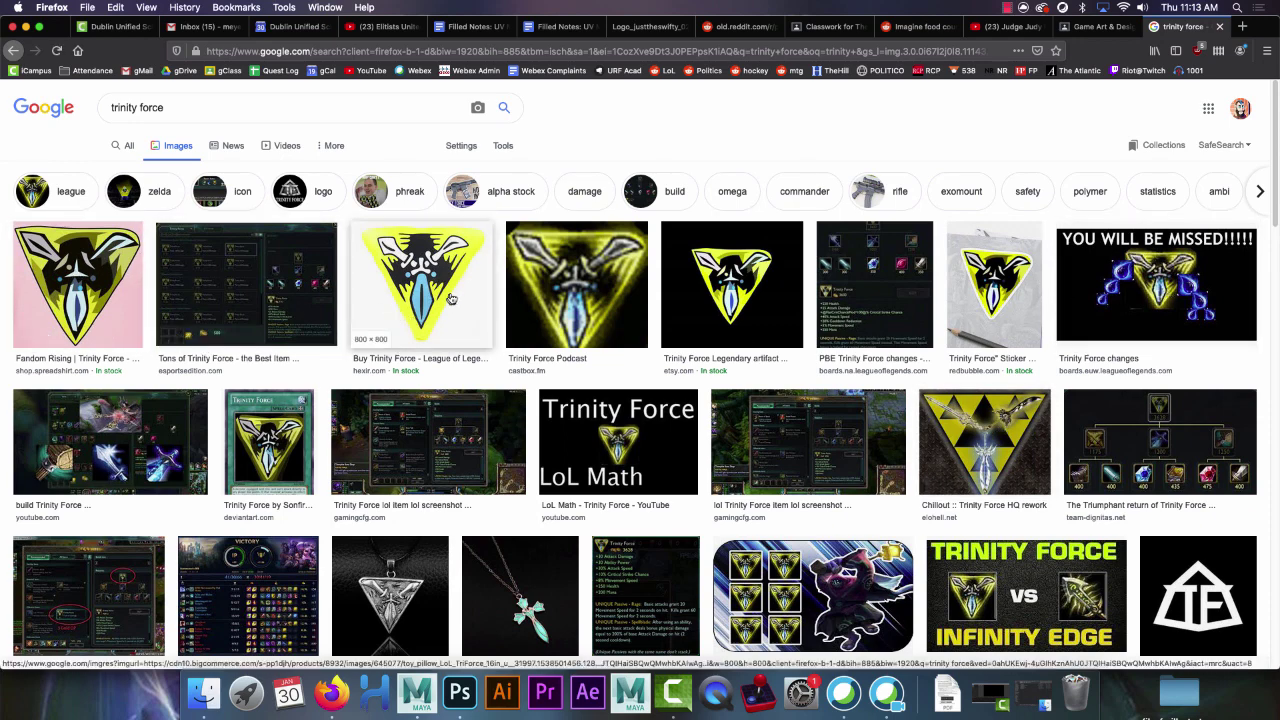
Examine the Trinity Force search results and related images for a sharp, high-resolution version of the square emblem
{"action": "scroll", "coordinate": [1015, 300], "scroll_direction": "down", "scroll_amount": 3}
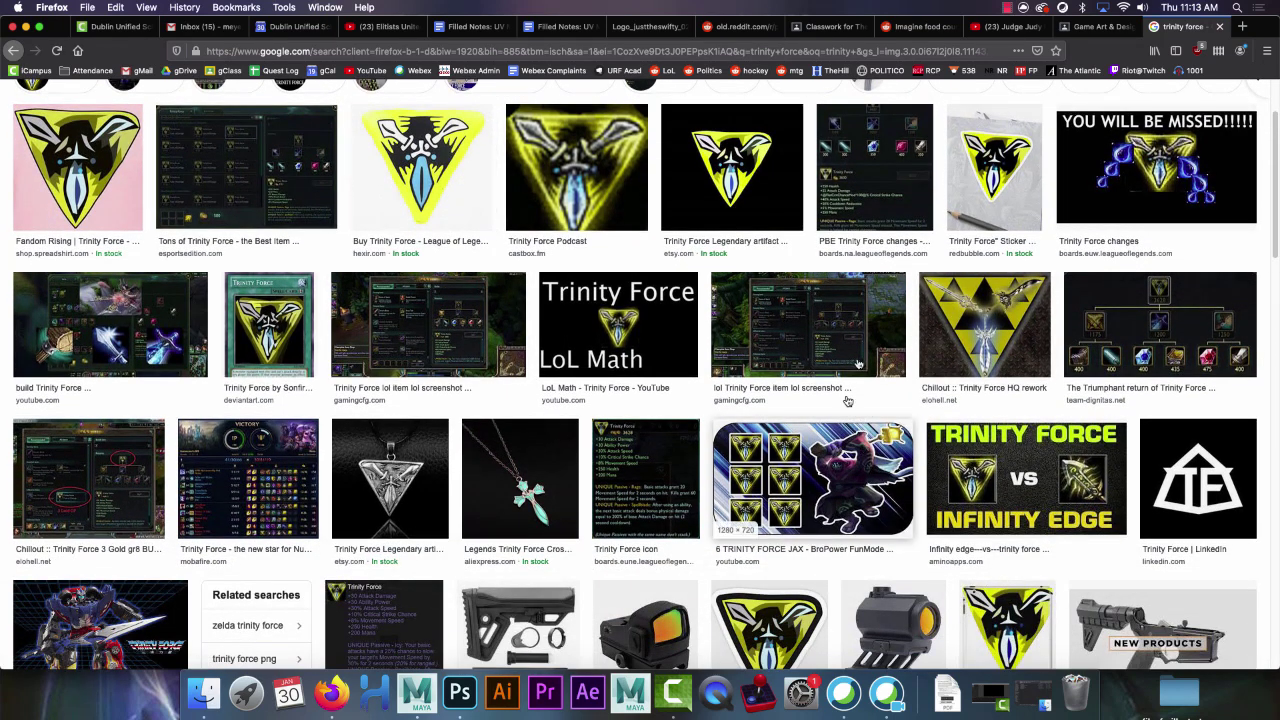
{"action": "left_click", "coordinate": [550, 190]}
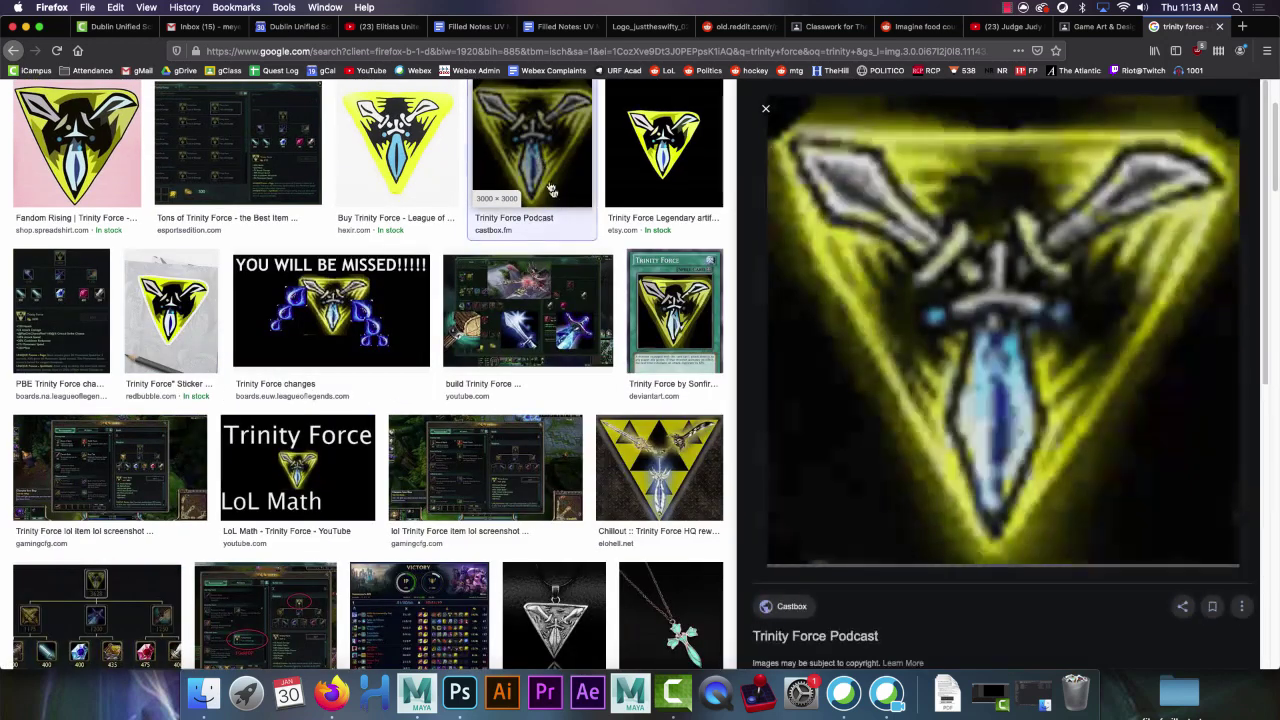
{"action": "right_click", "coordinate": [1021, 256]}
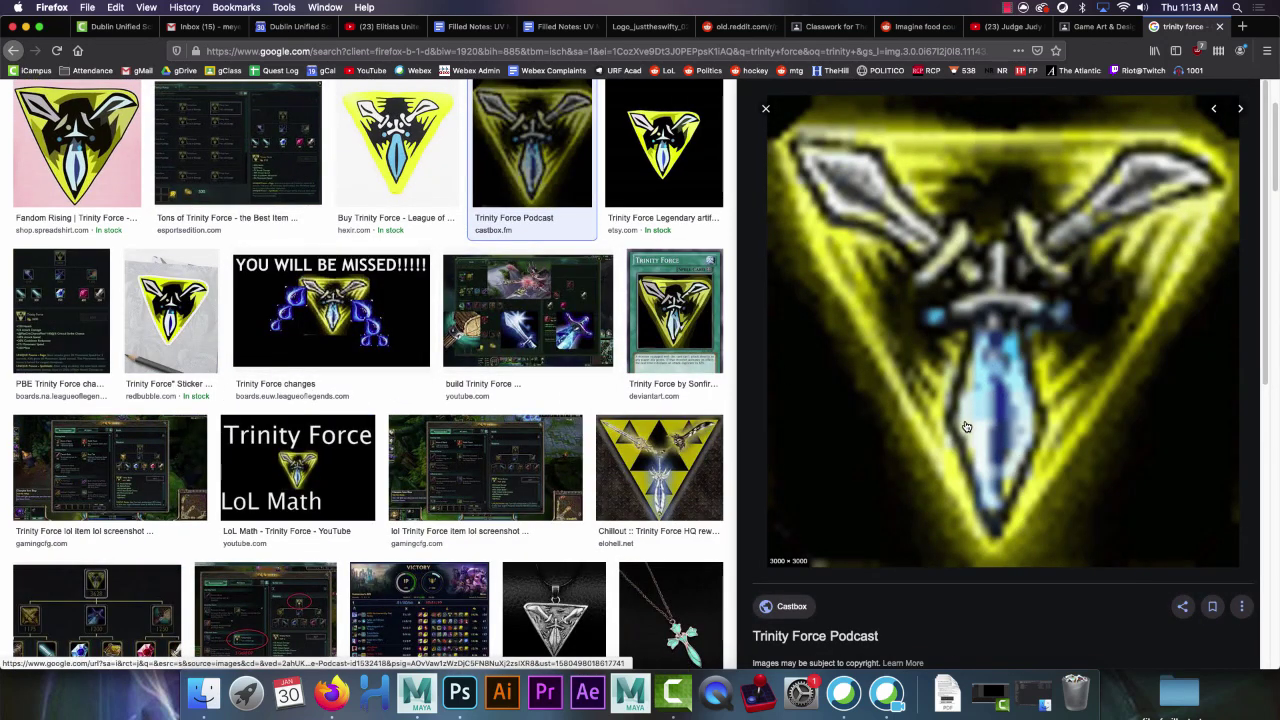
{"action": "scroll", "coordinate": [963, 428], "scroll_direction": "down", "scroll_amount": 5}
{"action": "scroll", "coordinate": [522, 407], "scroll_direction": "down", "scroll_amount": 10}
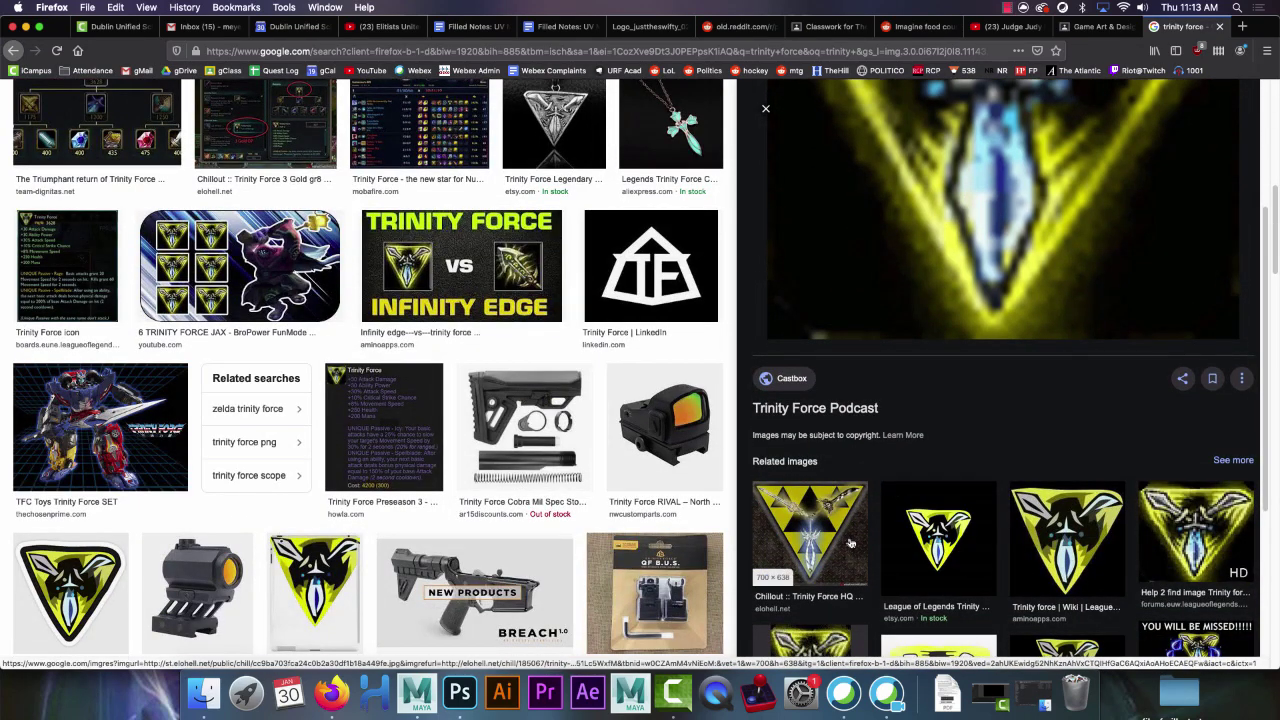
{"action": "left_click", "coordinate": [1200, 510]}
{"action": "right_click", "coordinate": [966, 178]}
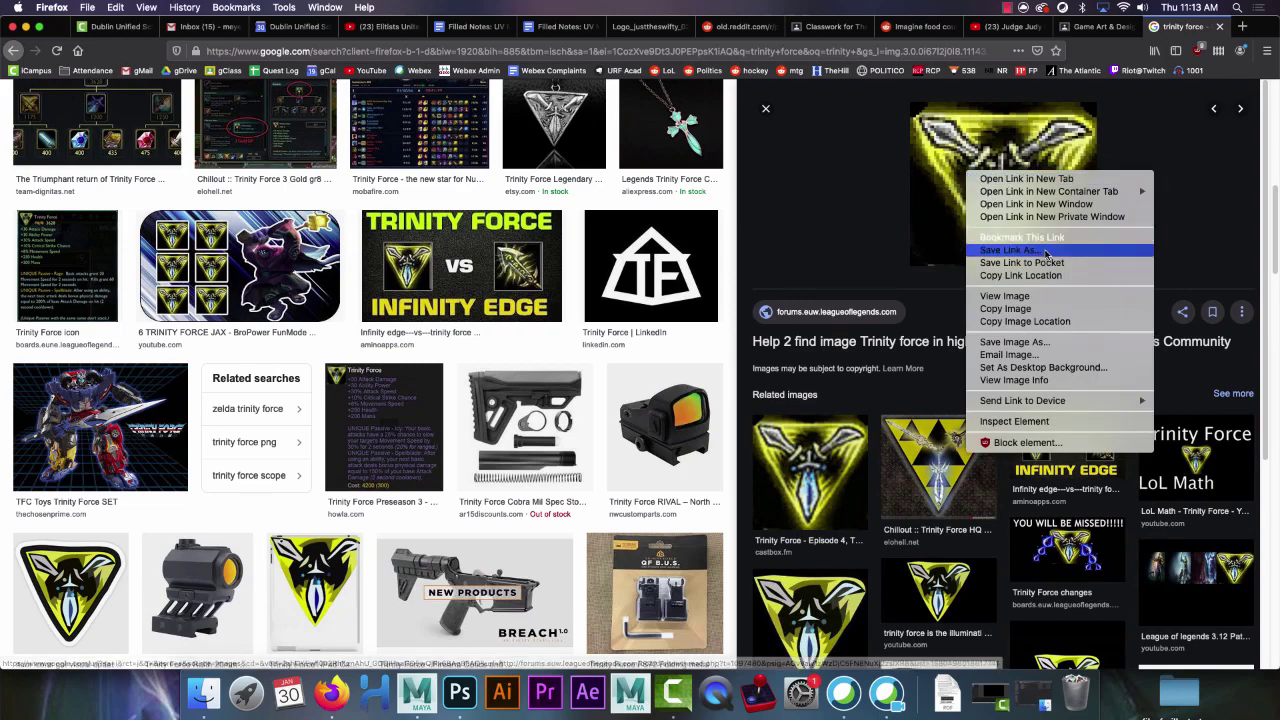
{"action": "left_click", "coordinate": [823, 163]}
{"action": "scroll", "coordinate": [272, 308], "scroll_direction": "down", "scroll_amount": 6}
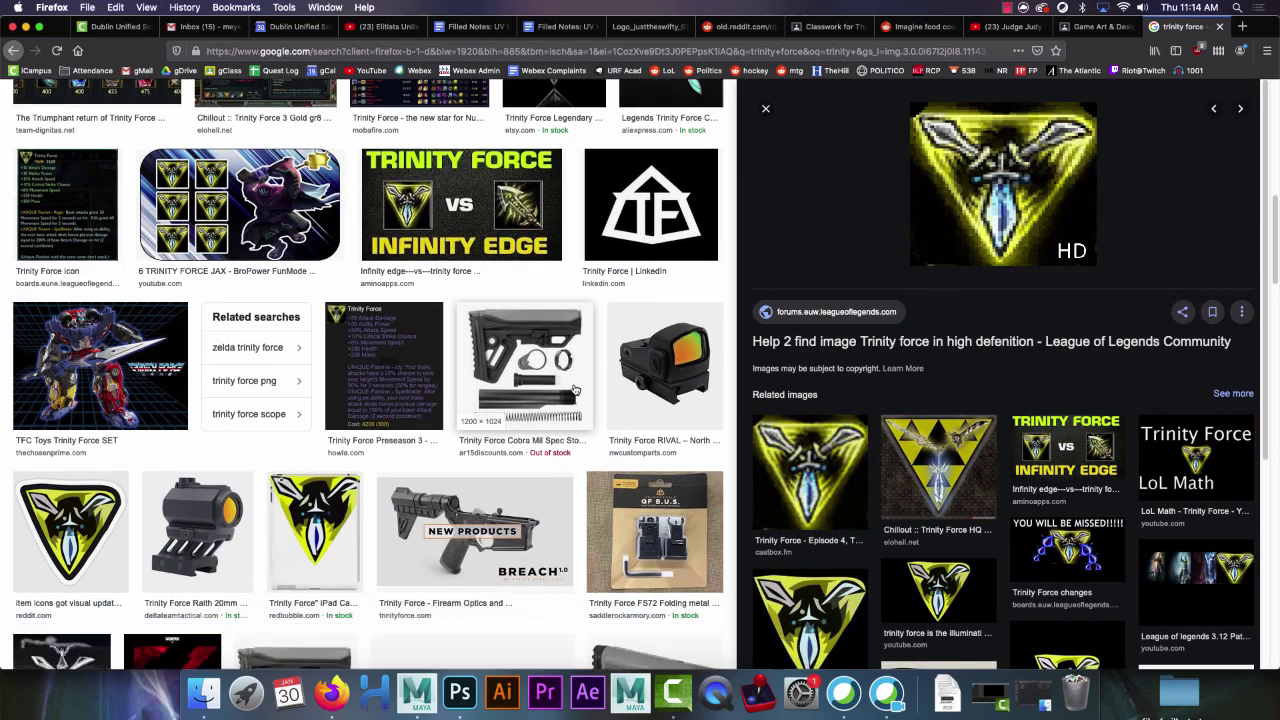
{"action": "scroll", "coordinate": [272, 308], "scroll_direction": "down", "scroll_amount": 5}
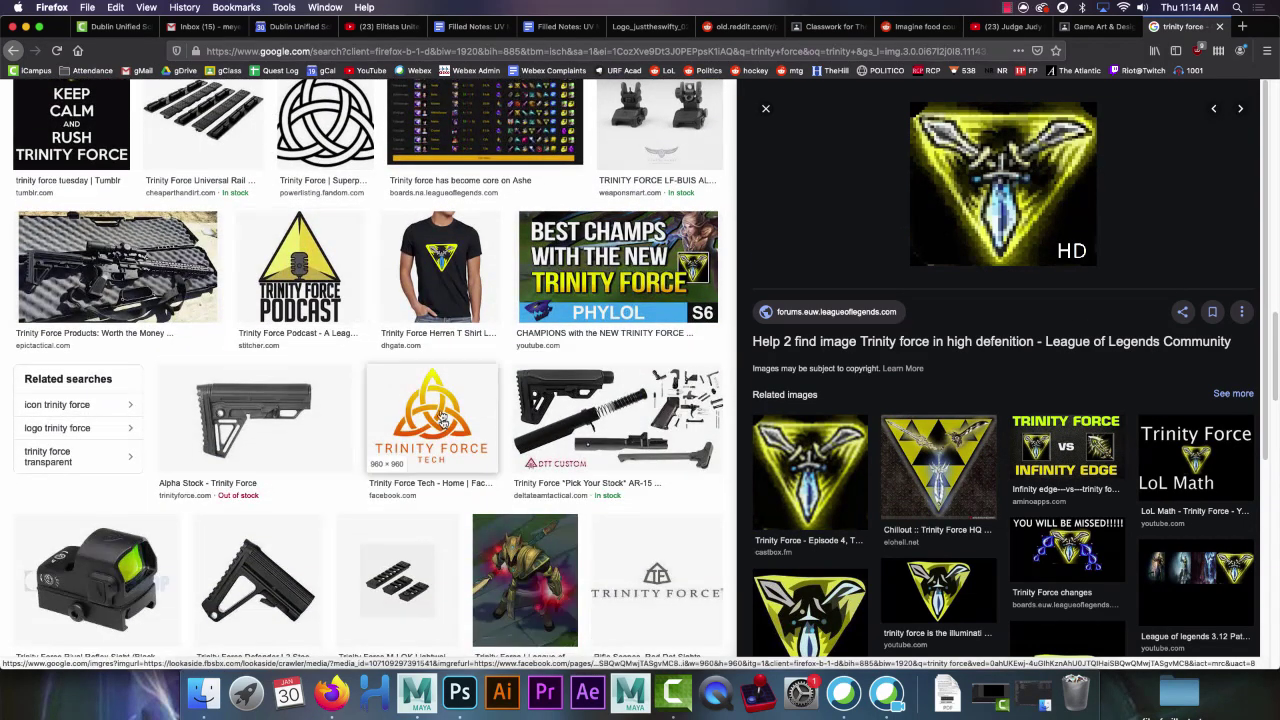
{"action": "scroll", "coordinate": [510, 382], "scroll_direction": "up", "scroll_amount": 8}
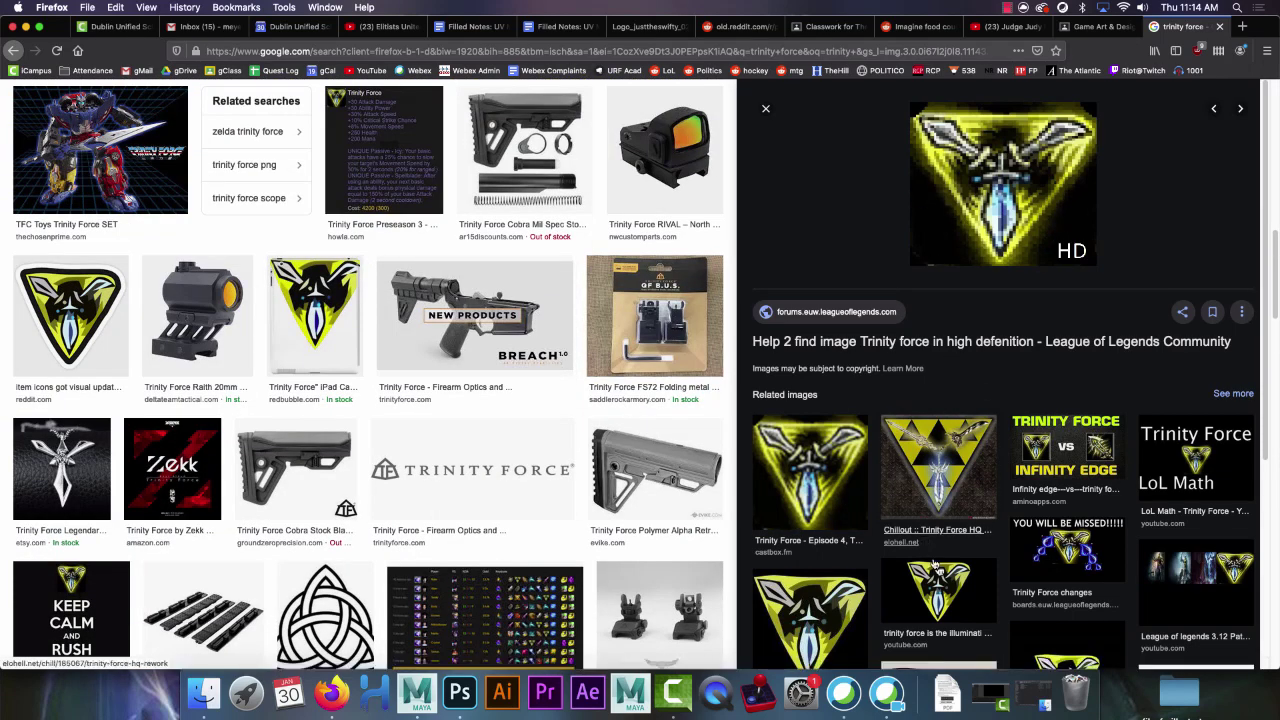
{"action": "scroll", "coordinate": [943, 578], "scroll_direction": "down", "scroll_amount": 3}
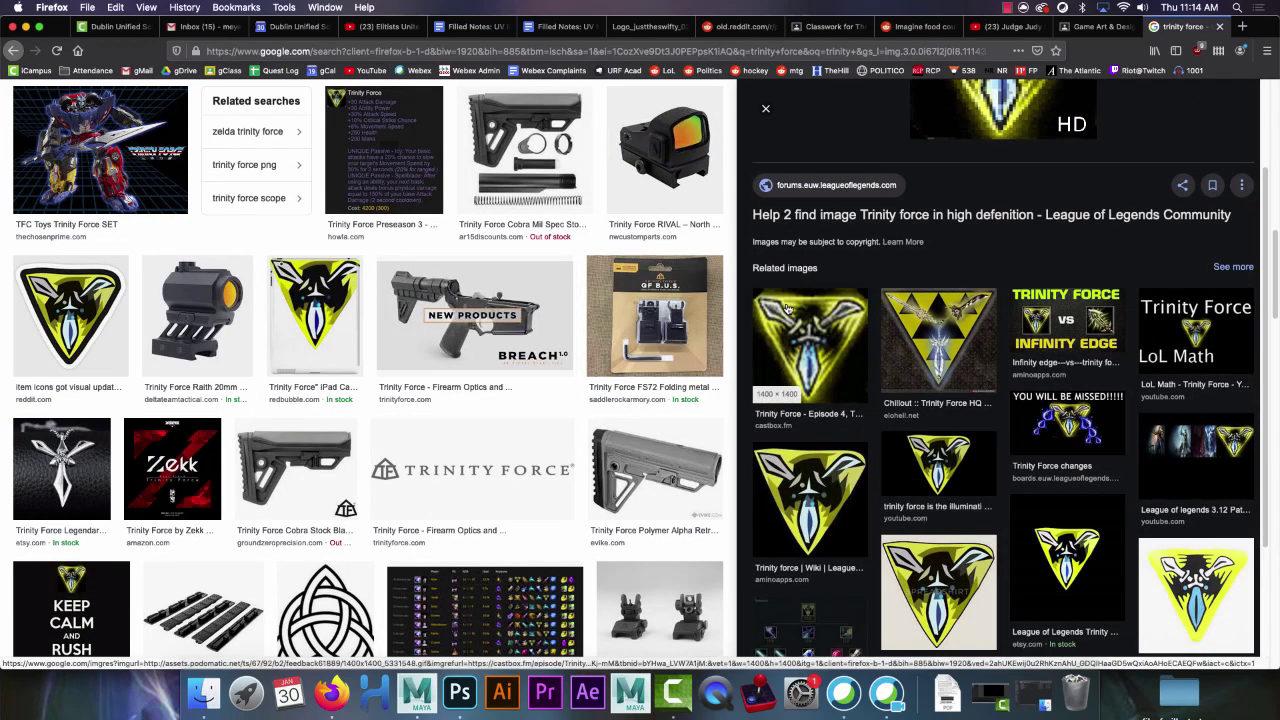
Copy the 1400 × 1400 Trinity Force image from the related images and paste it into outUV.tga in Photoshop
{"action": "left_click", "coordinate": [792, 318]}
{"action": "right_click", "coordinate": [1004, 247]}
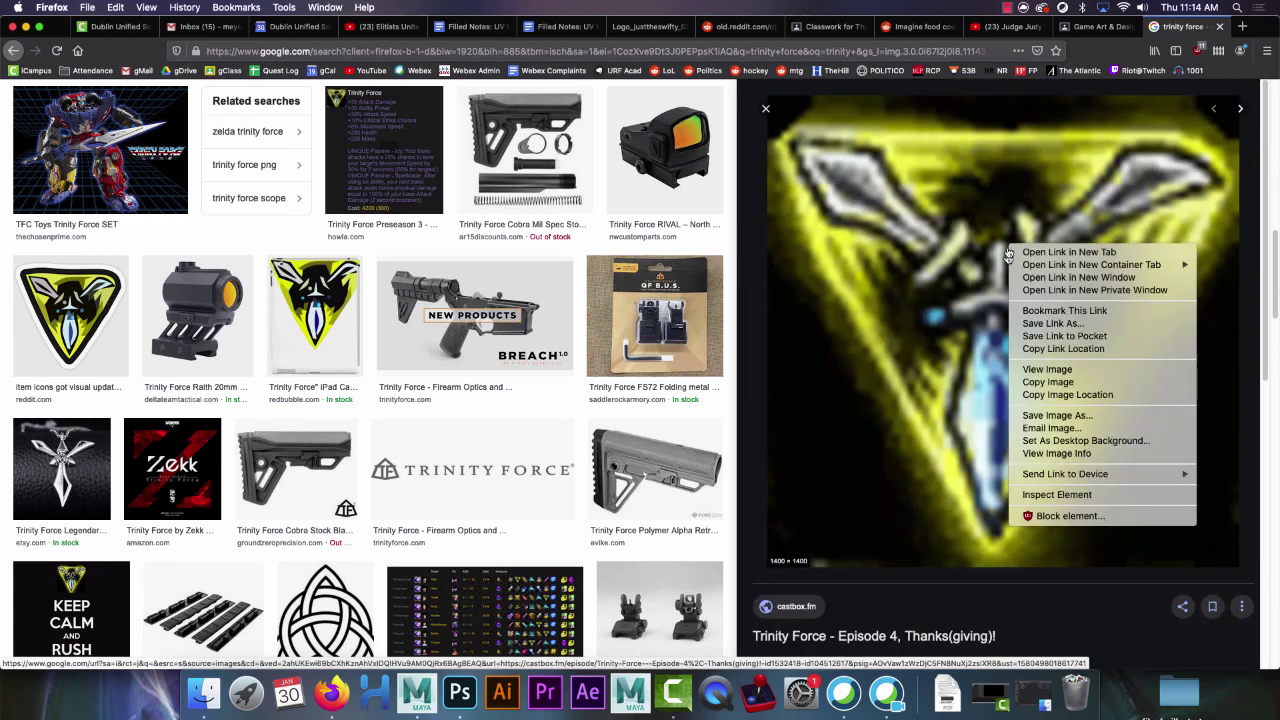
{"action": "left_click", "coordinate": [1060, 375]}
{"action": "left_click", "coordinate": [459, 692]}
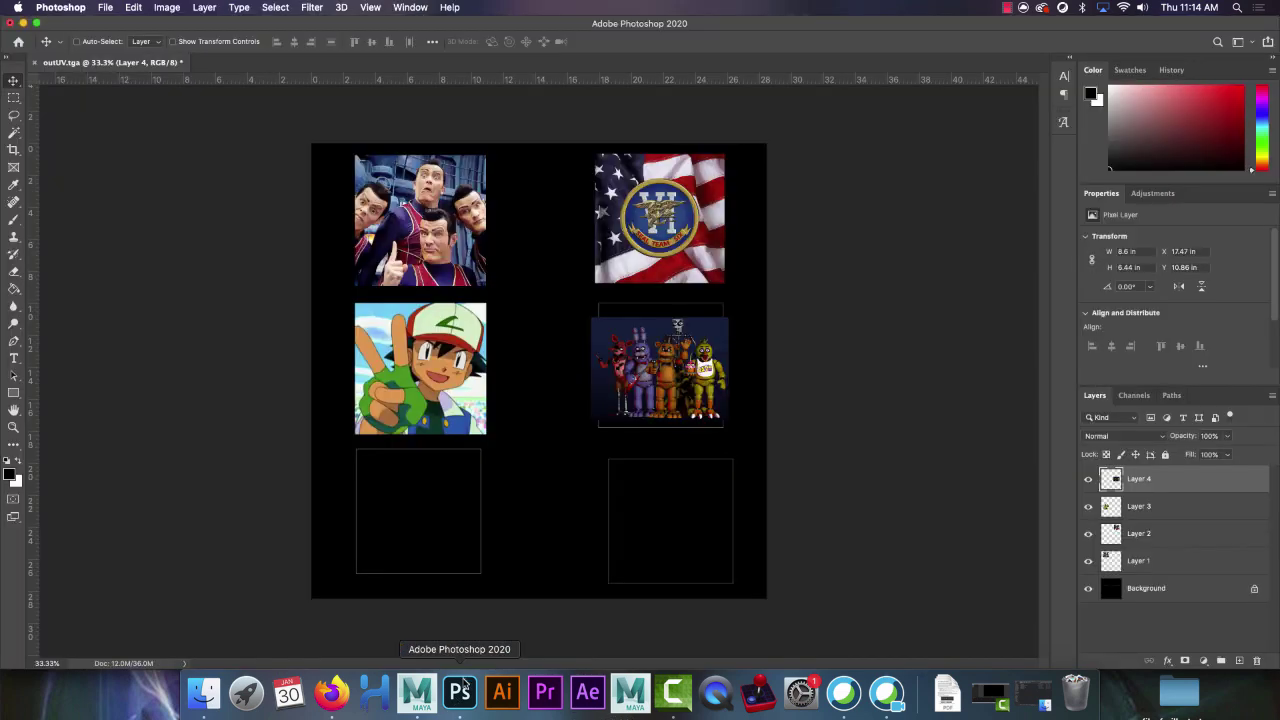
{"action": "key", "text": "super+v"}
Scale the Trinity Force image proportionally to about 8.38 × 8.38 in and place it over the lower-left UV square
{"action": "key", "text": "super+t"}
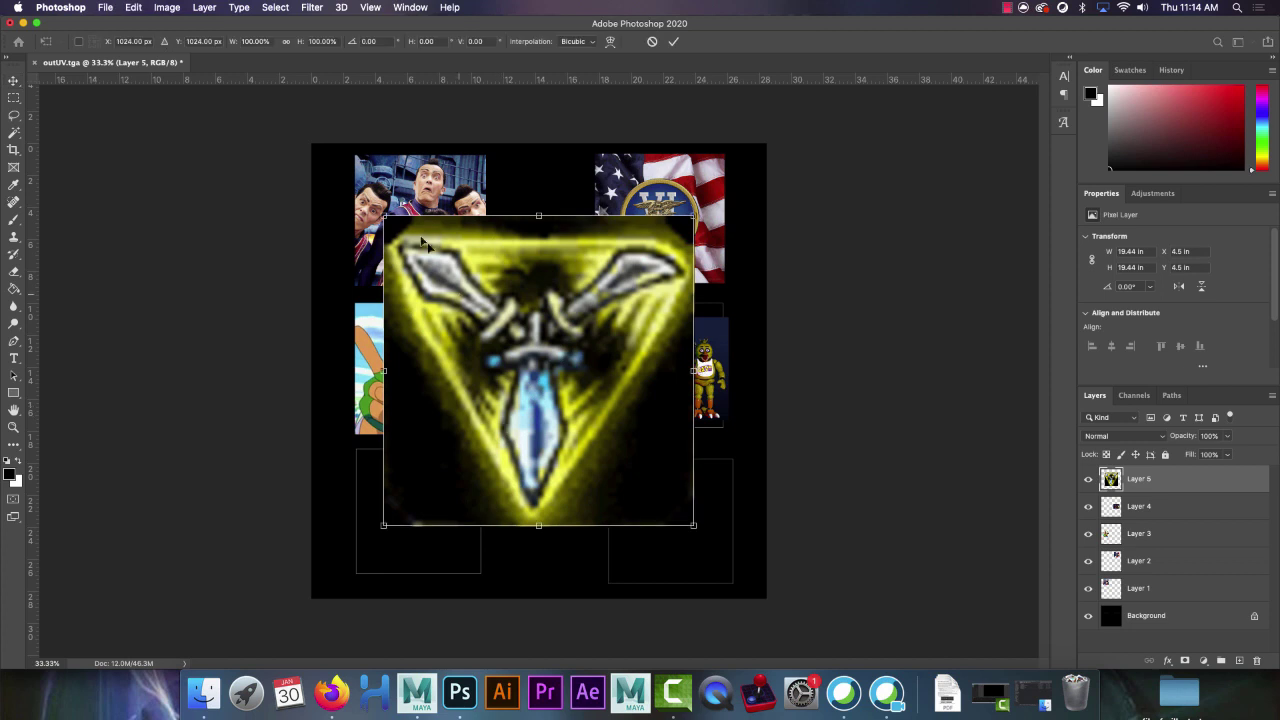
{"action": "left_click_drag", "start_coordinate": [384, 216], "coordinate": [469, 302], "text": "alt"}
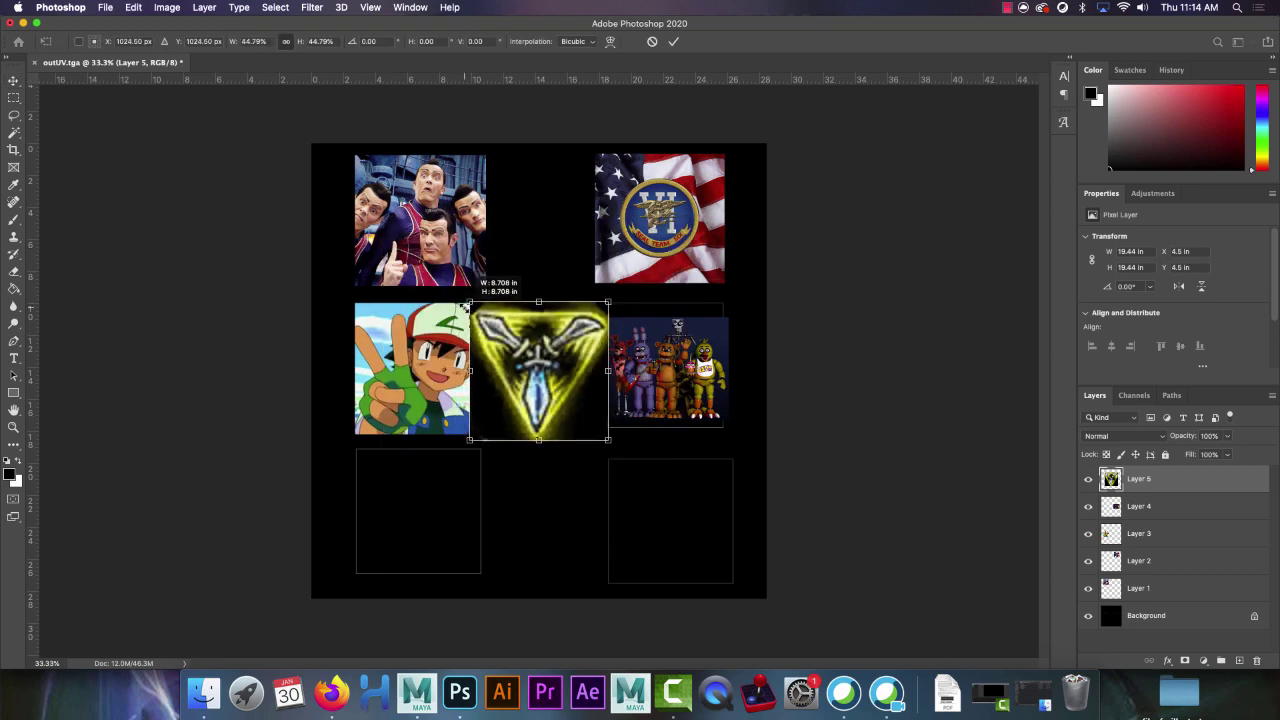
{"action": "left_click_drag", "start_coordinate": [524, 348], "coordinate": [425, 495]}
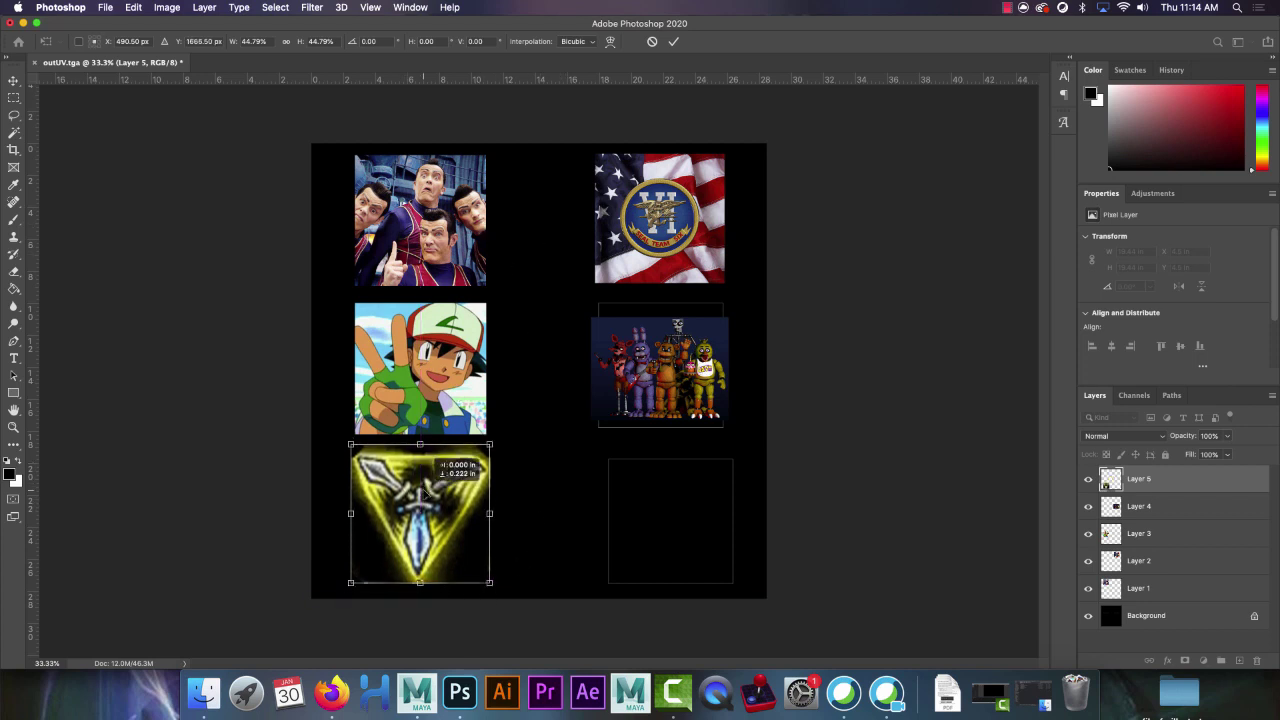
{"action": "mouse_move", "coordinate": [491, 581]}
{"action": "left_mouse_down"}
{"action": "mouse_move", "coordinate": [471, 562]}
{"action": "mouse_move", "coordinate": [484, 578]}
{"action": "left_mouse_up"}
{"action": "key", "text": "Return"}
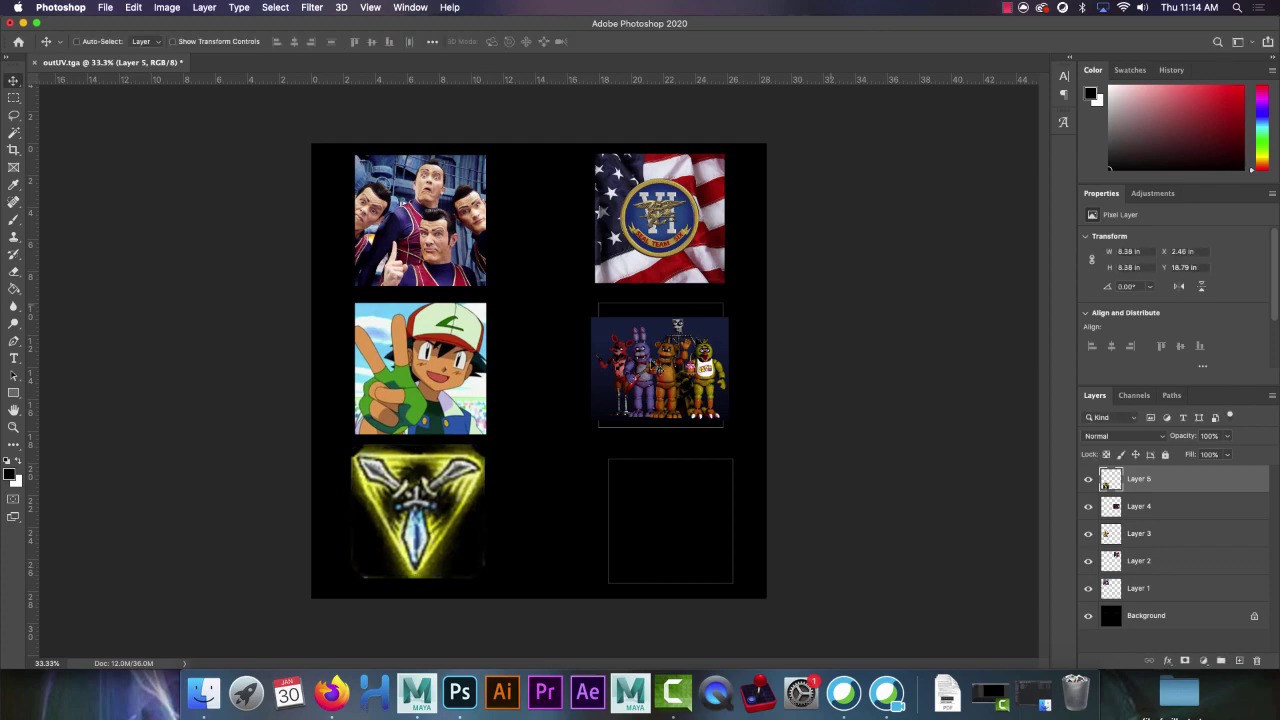
Switch to Firefox and search Google Images for "jhin"
{"action": "left_click", "coordinate": [331, 694]}
{"action": "scroll", "coordinate": [286, 340], "scroll_direction": "up", "scroll_amount": 5}
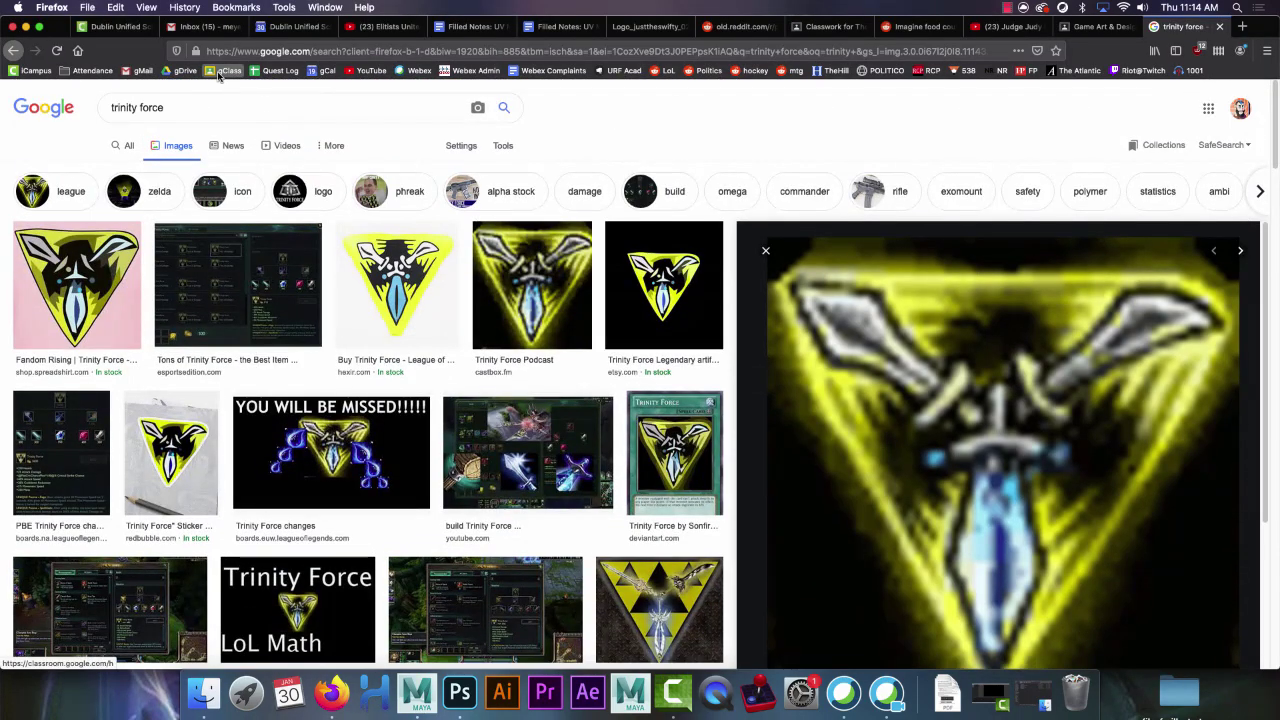
{"action": "triple_click", "coordinate": [140, 107]}
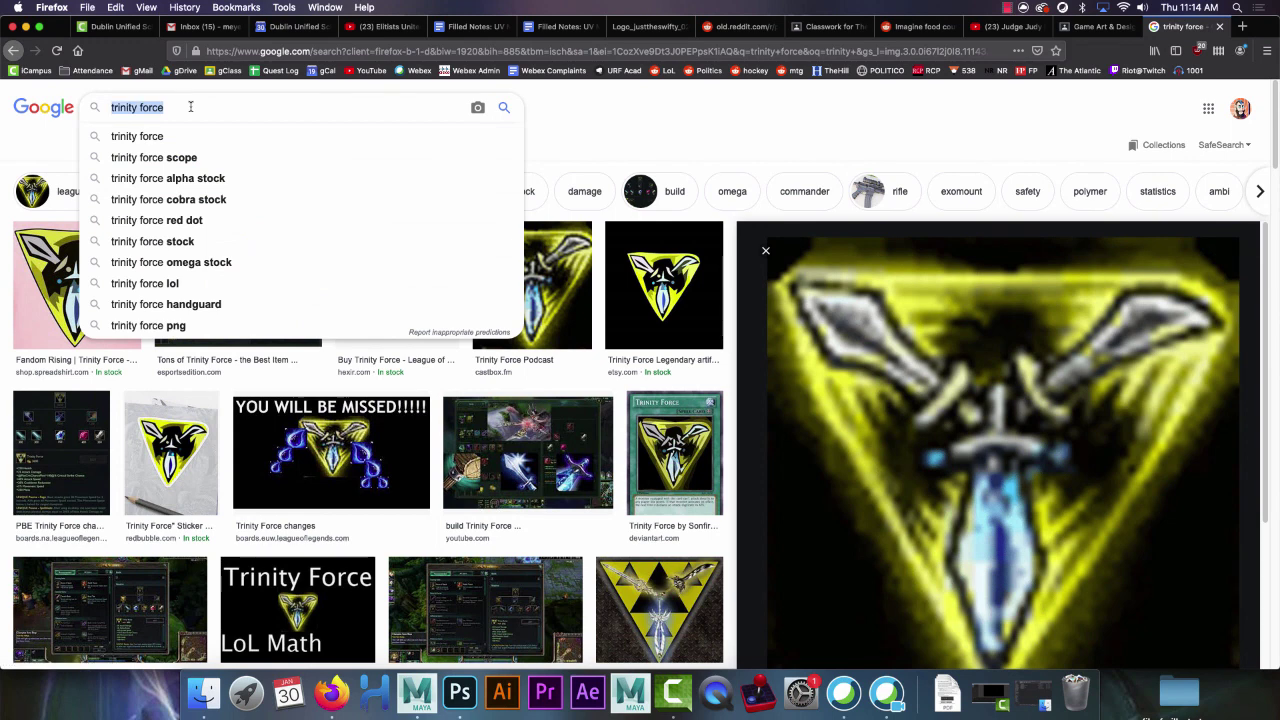
{"action": "key", "text": "BackSpace"}
{"action": "type", "text": "jhin"}
{"action": "key", "text": "Return"}
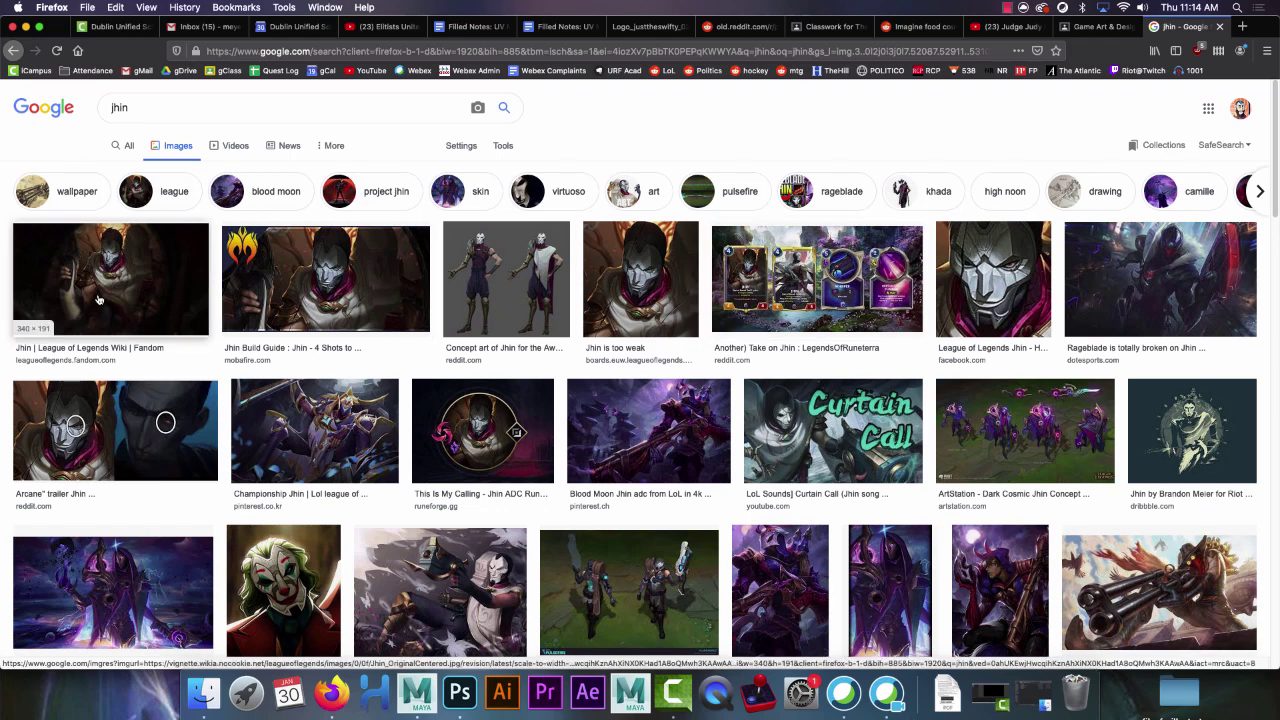
Copy the 512 × 512 "Jhin is too weak" image from the search results and paste it into outUV.tga in Photoshop
{"action": "scroll", "coordinate": [129, 308], "scroll_direction": "down", "scroll_amount": 5}
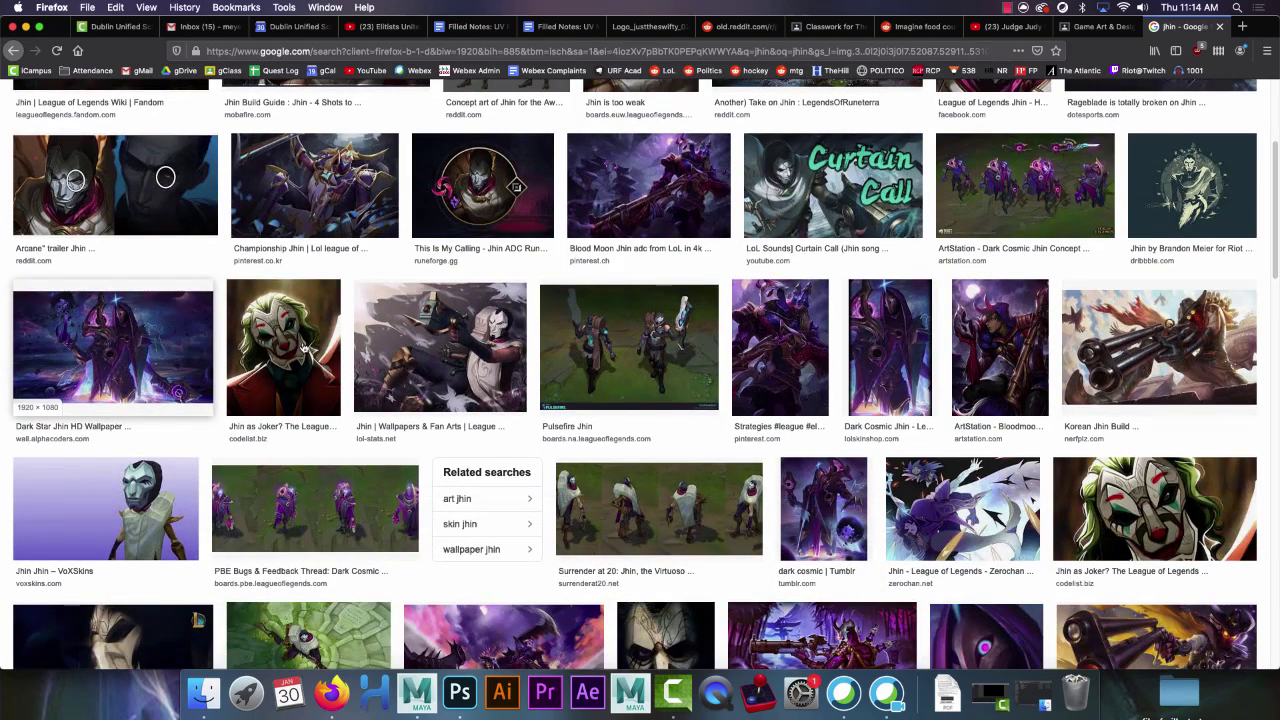
{"action": "scroll", "coordinate": [376, 505], "scroll_direction": "down", "scroll_amount": 2}
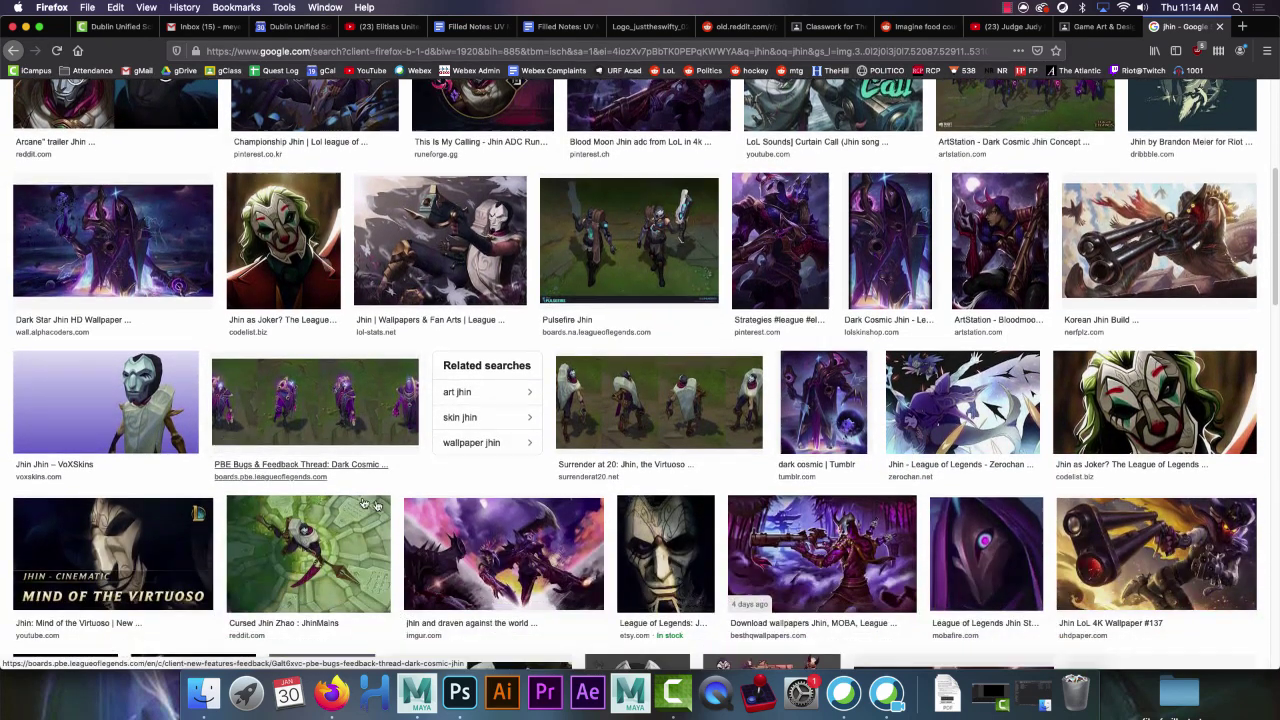
{"action": "scroll", "coordinate": [376, 505], "scroll_direction": "down", "scroll_amount": 6}
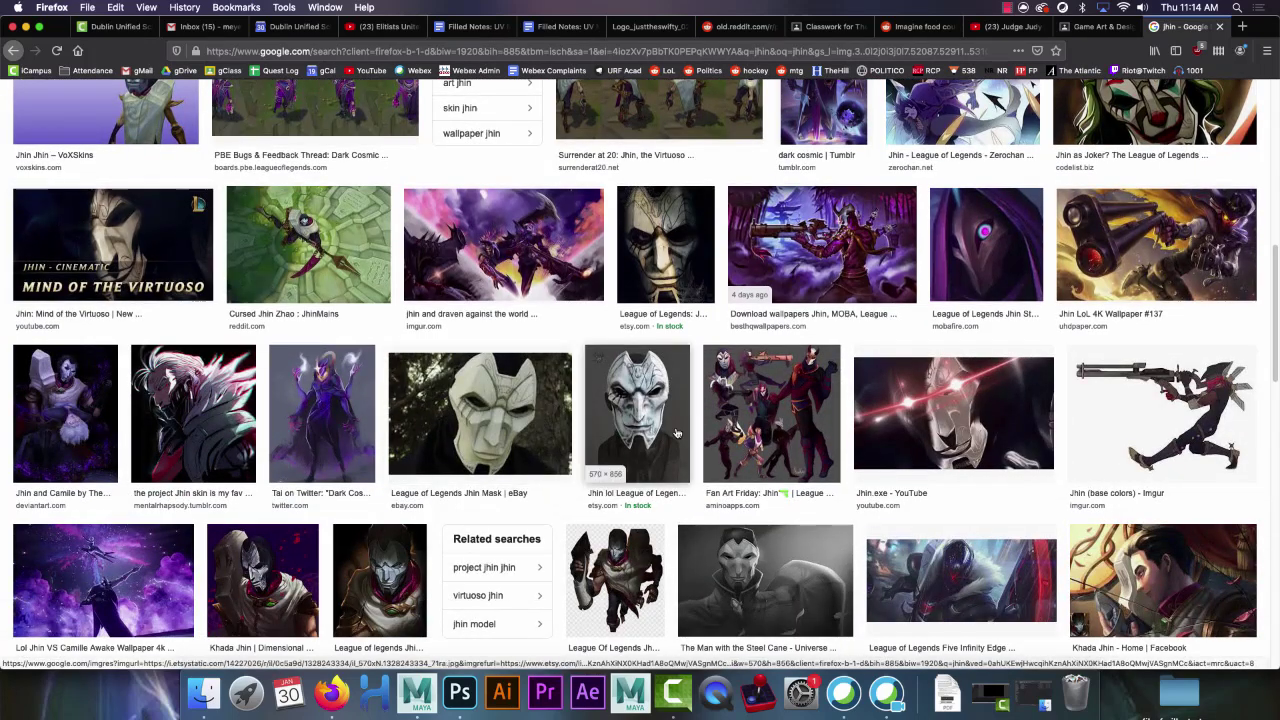
{"action": "scroll", "coordinate": [676, 433], "scroll_direction": "up", "scroll_amount": 15}
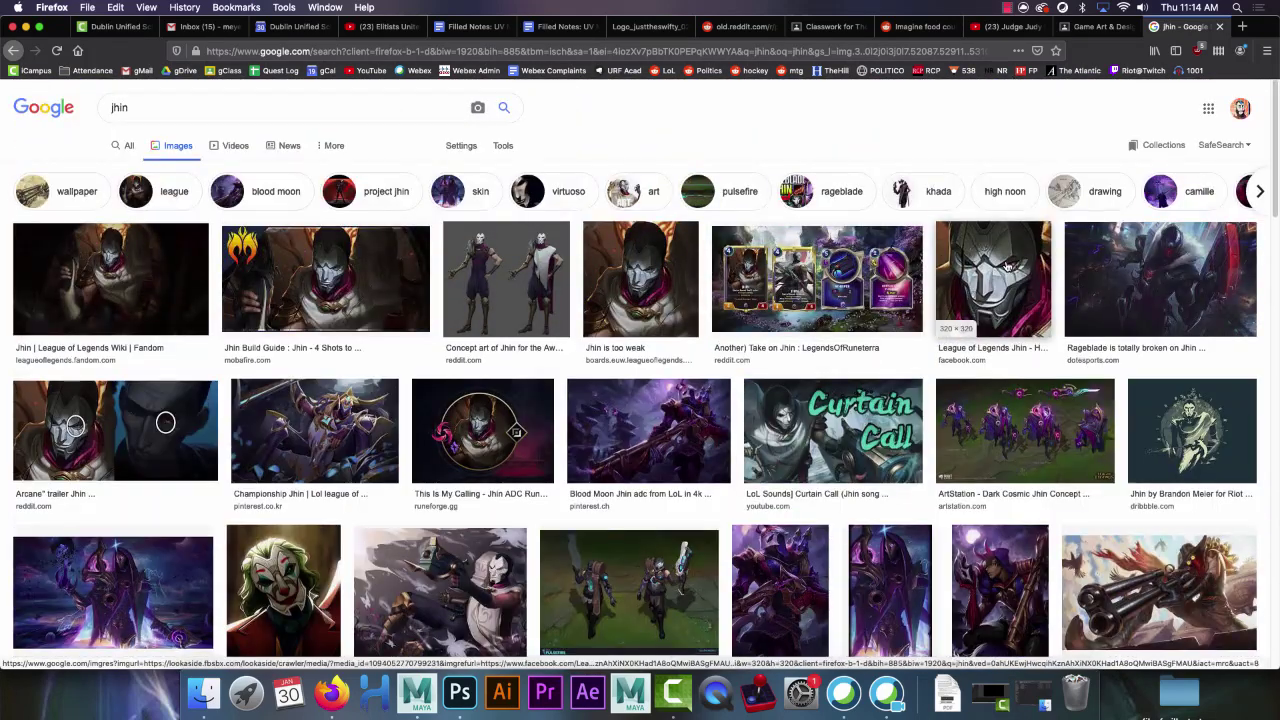
{"action": "left_click", "coordinate": [1008, 266]}
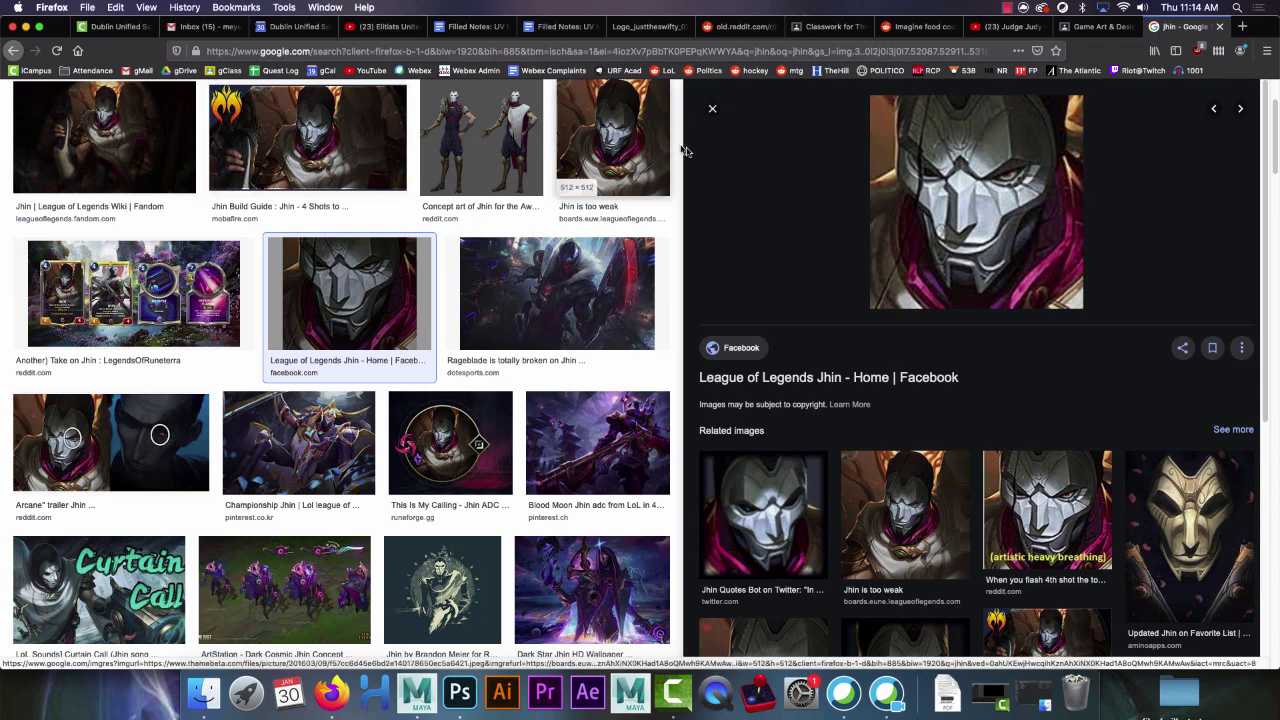
{"action": "left_click", "coordinate": [300, 140]}
{"action": "left_click", "coordinate": [613, 140]}
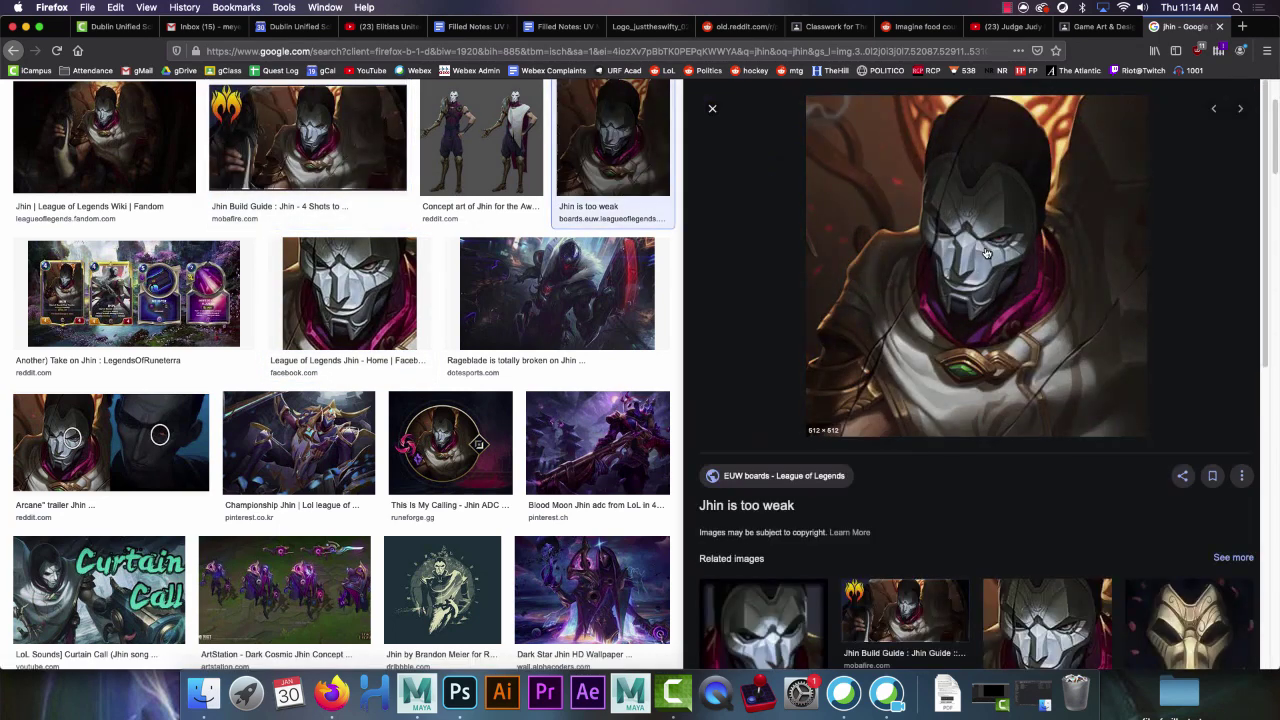
{"action": "right_click", "coordinate": [986, 254]}
{"action": "left_click", "coordinate": [1046, 384]}
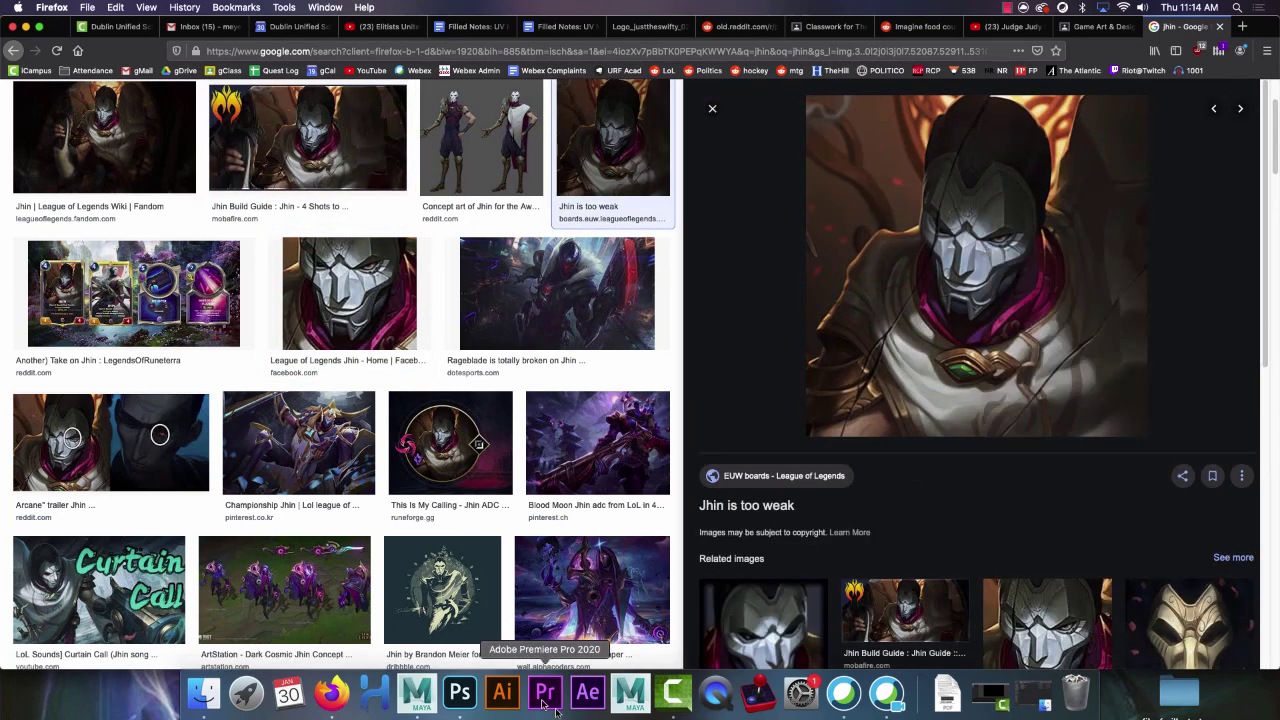
{"action": "left_click", "coordinate": [459, 692]}
{"action": "key", "text": "super+v"}
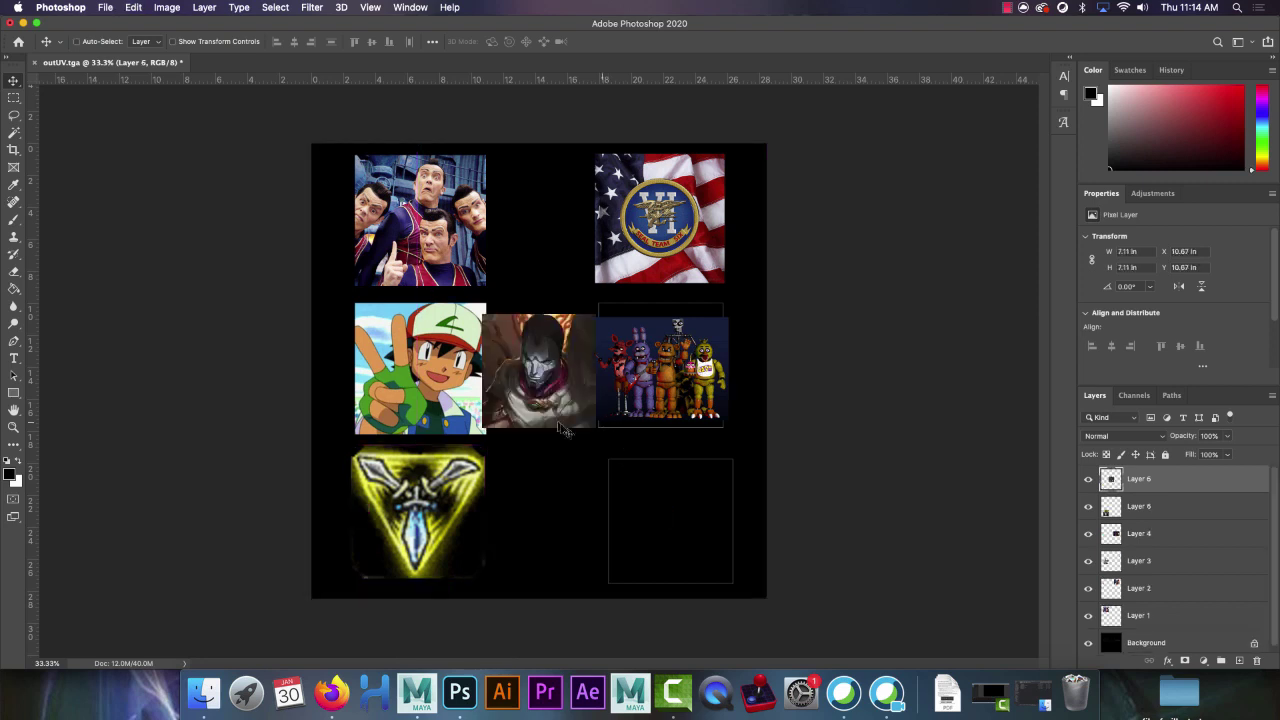
Move the Jhin image over the lower-right UV square and enlarge it proportionally to about 8.26 × 8.26 in
{"action": "left_click_drag", "start_coordinate": [540, 390], "coordinate": [655, 528]}
{"action": "key", "text": "super+t"}
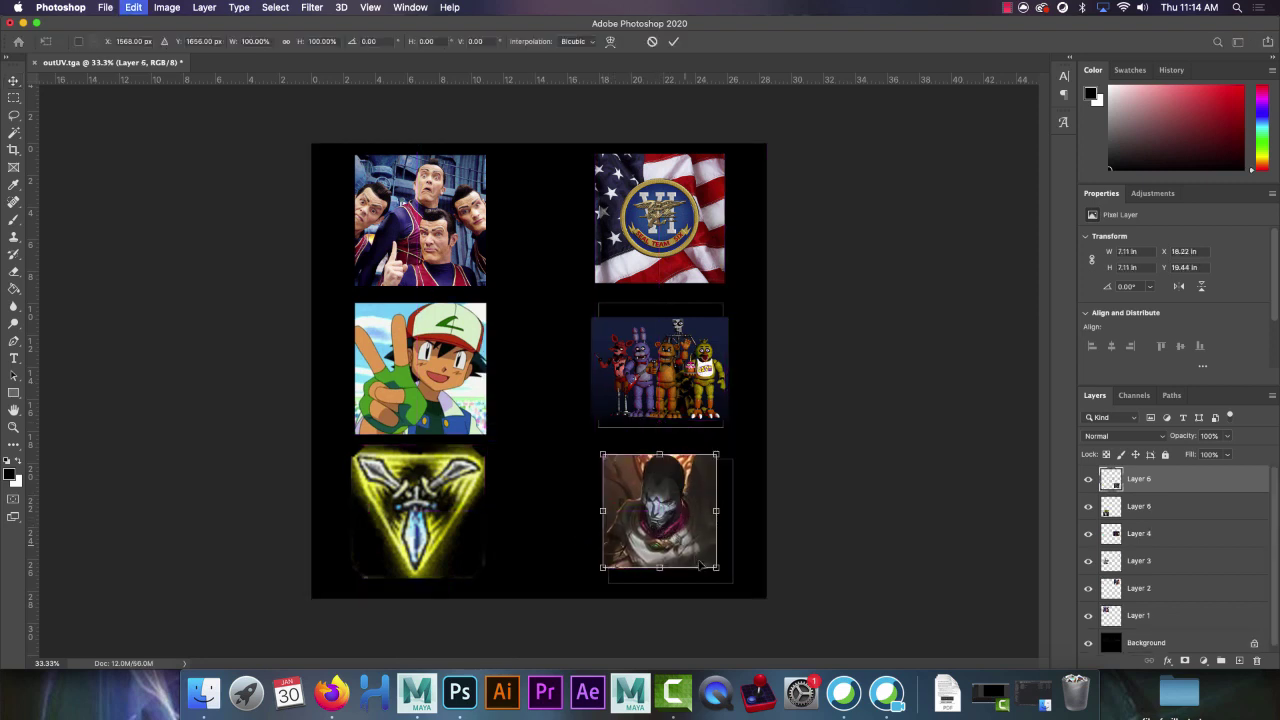
{"action": "left_click_drag", "start_coordinate": [715, 567], "coordinate": [741, 588]}
{"action": "key", "text": "Return"}
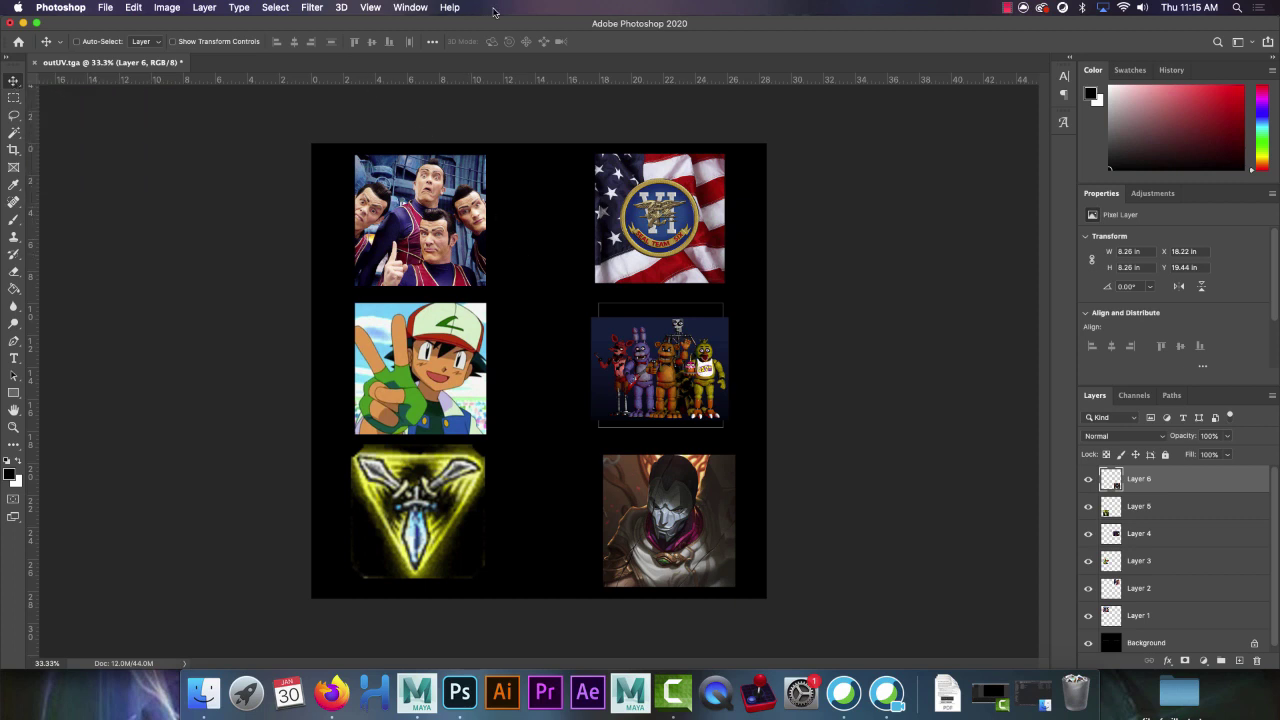
{"action": "key", "text": "super+t"}
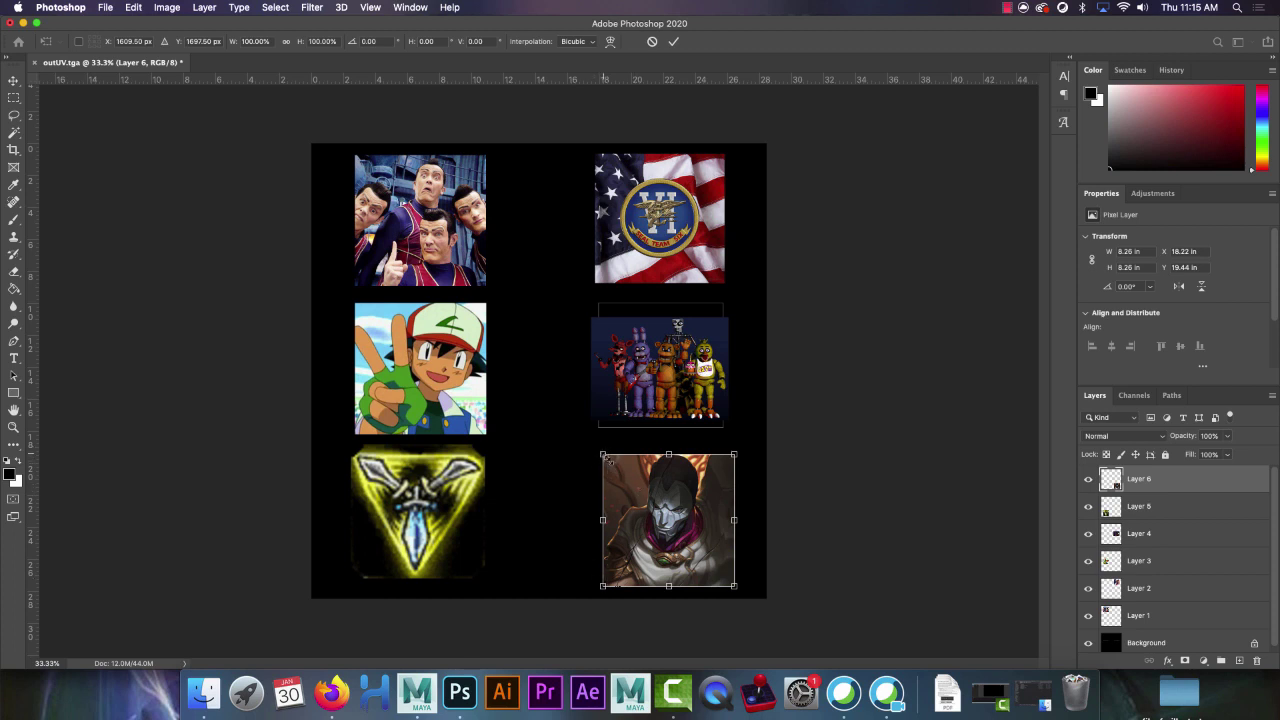
{"action": "left_click_drag", "start_coordinate": [609, 459], "coordinate": [635, 473]}
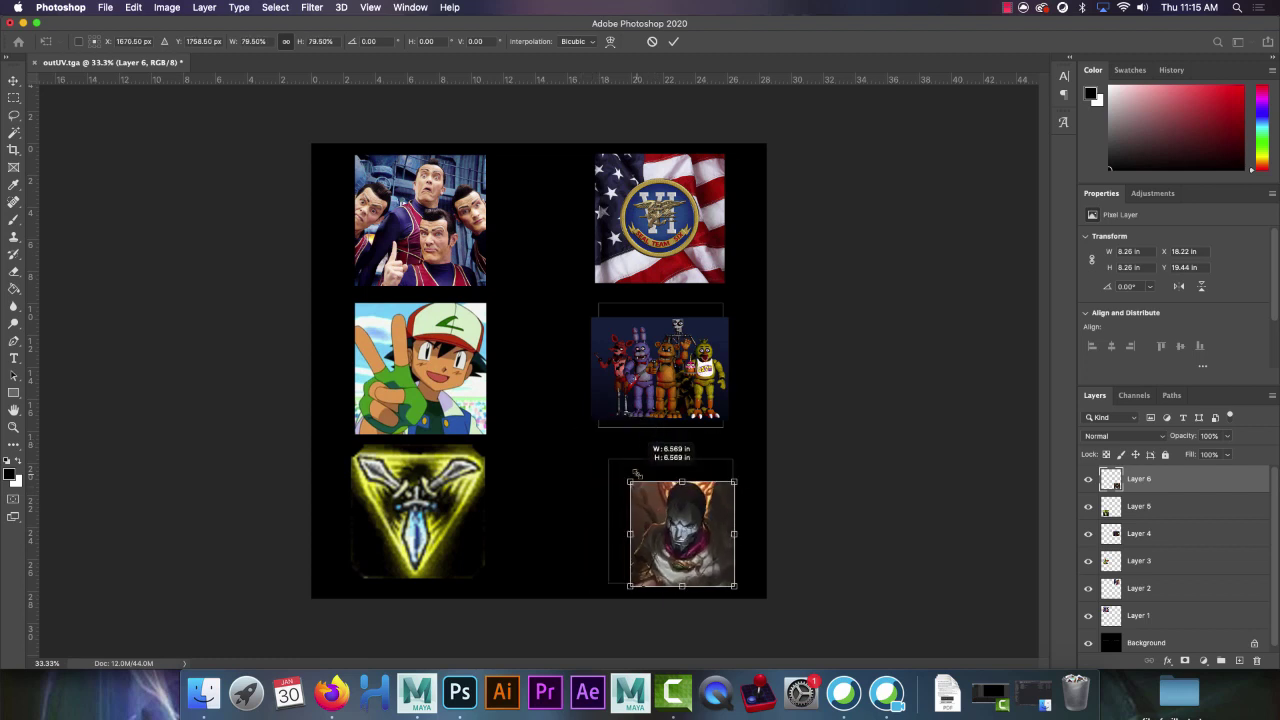
{"action": "left_click", "coordinate": [651, 41]}
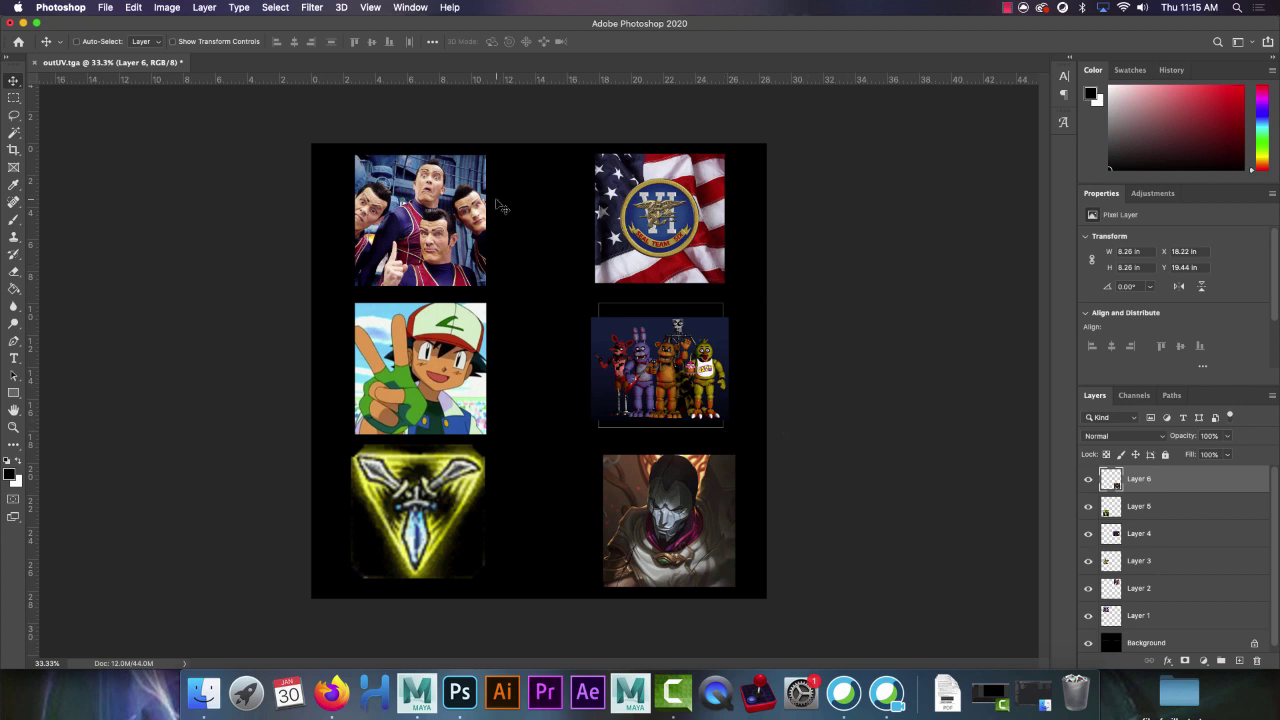
Start saving the texture as a new file in the sourceimages folder of the PS1_BuildAD6 project
{"action": "left_click", "coordinate": [105, 7]}
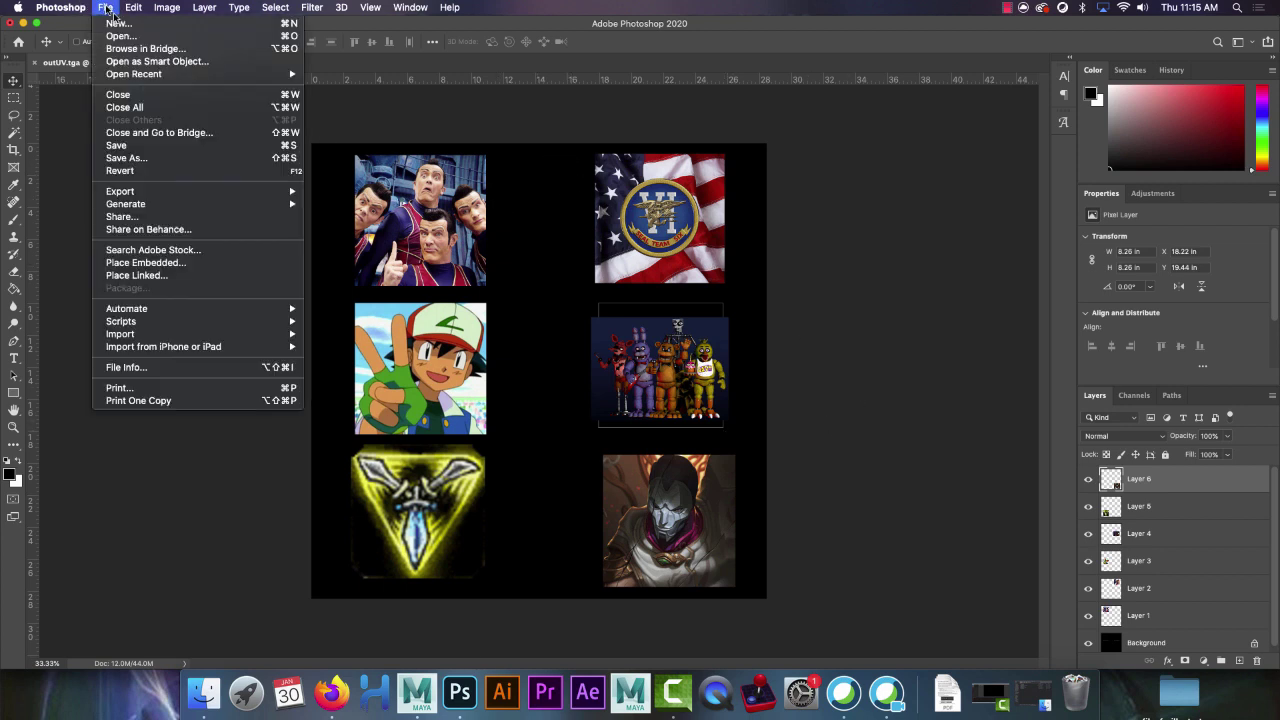
{"action": "left_click", "coordinate": [168, 160]}
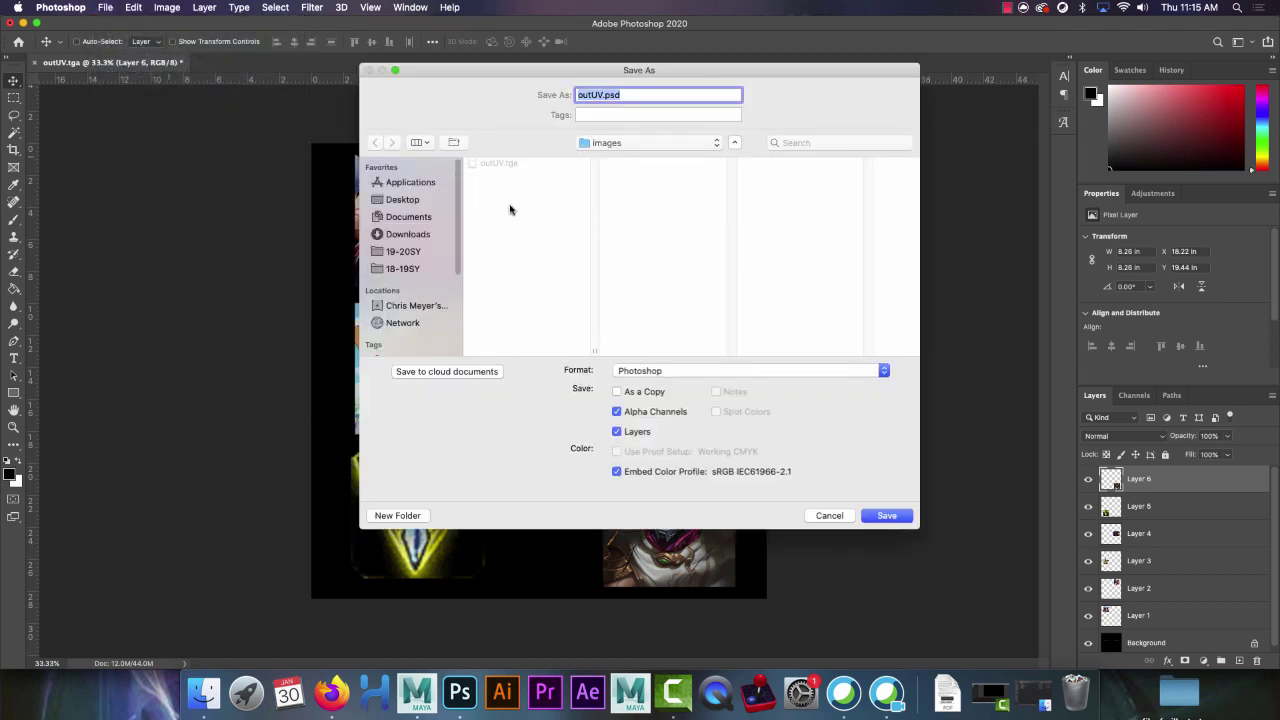
{"action": "left_click", "coordinate": [656, 148]}
{"action": "left_click", "coordinate": [668, 158]}
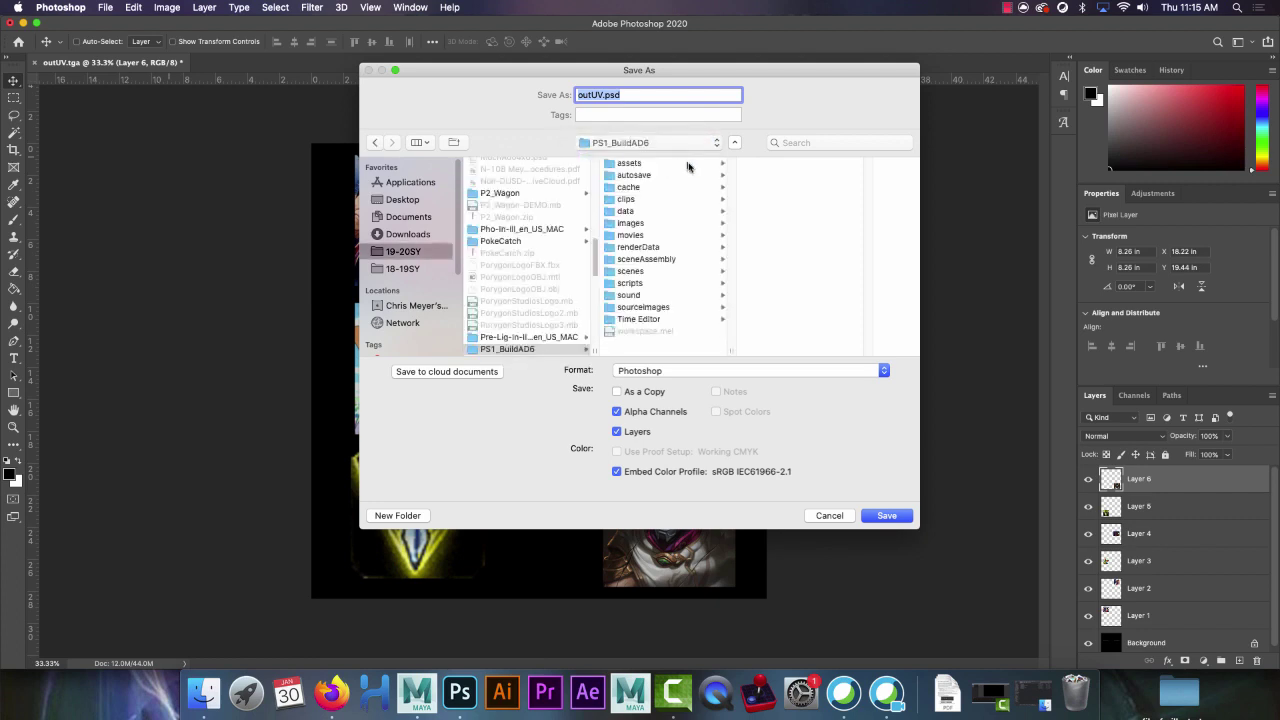
{"action": "left_click", "coordinate": [687, 307]}
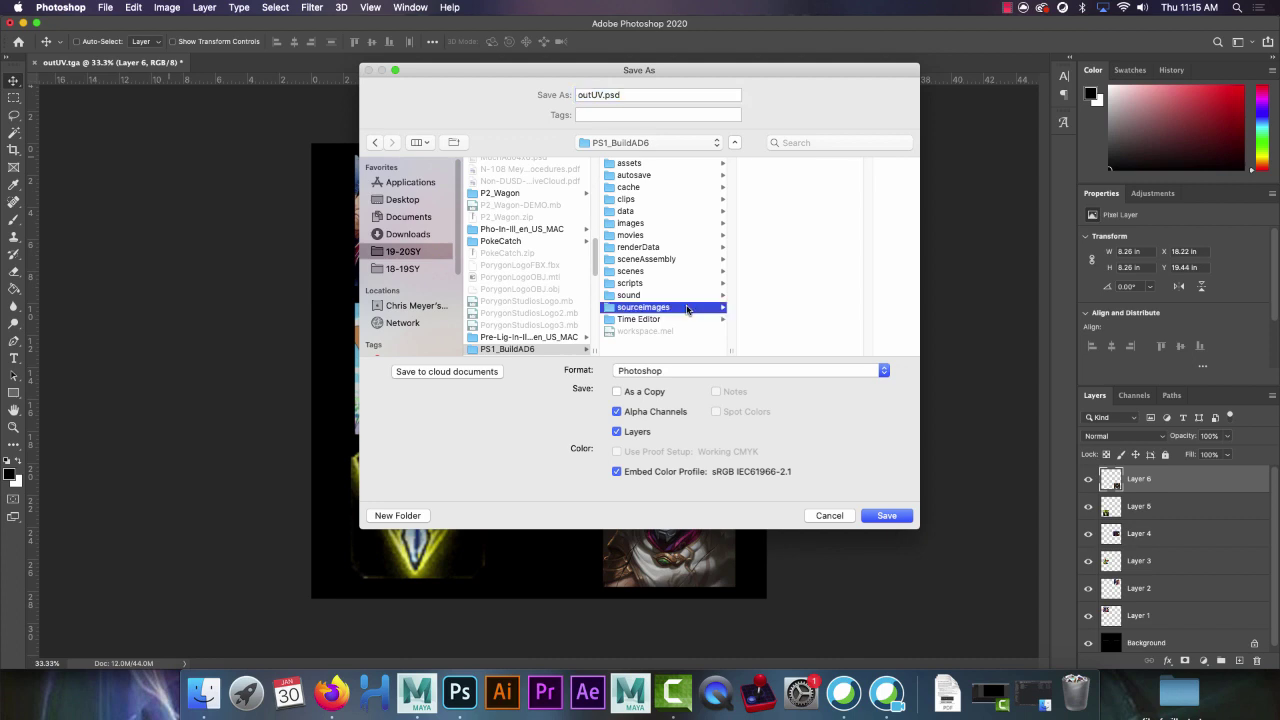
Save the texture in Targa format as D6.tga with a resolution of 24 bits/pixel
{"action": "left_click", "coordinate": [708, 372]}
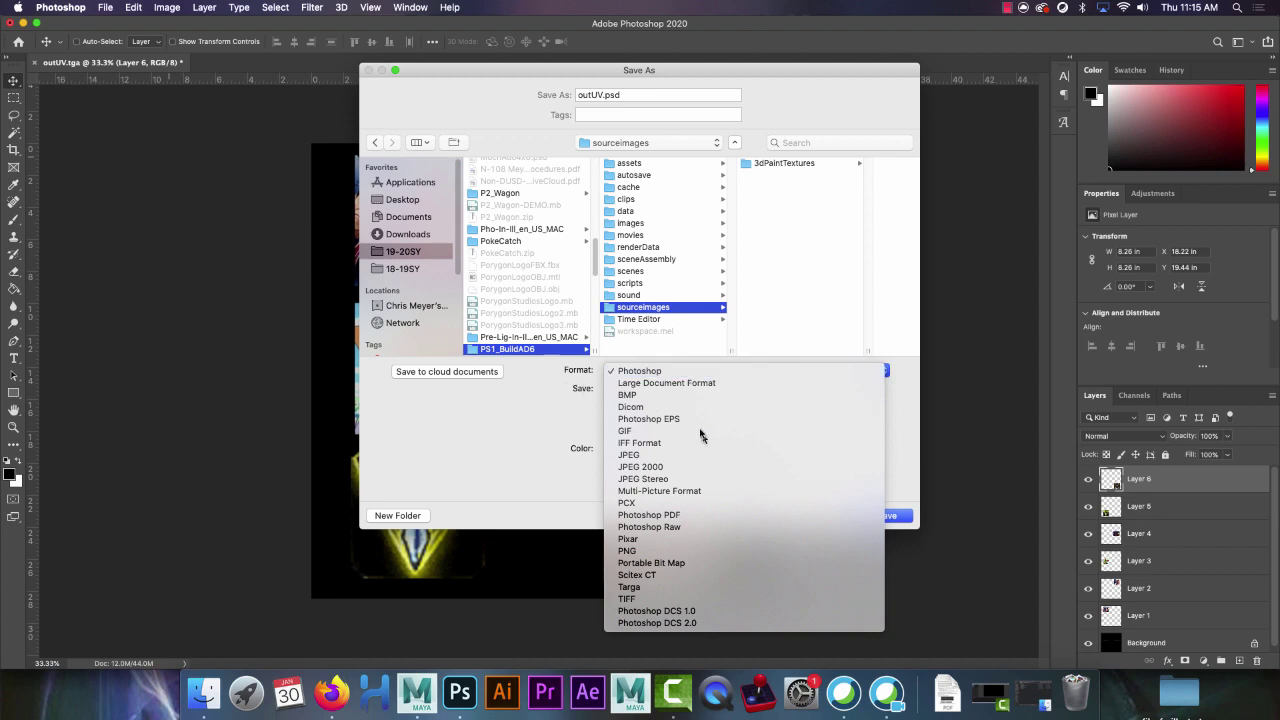
{"action": "left_click", "coordinate": [686, 587]}
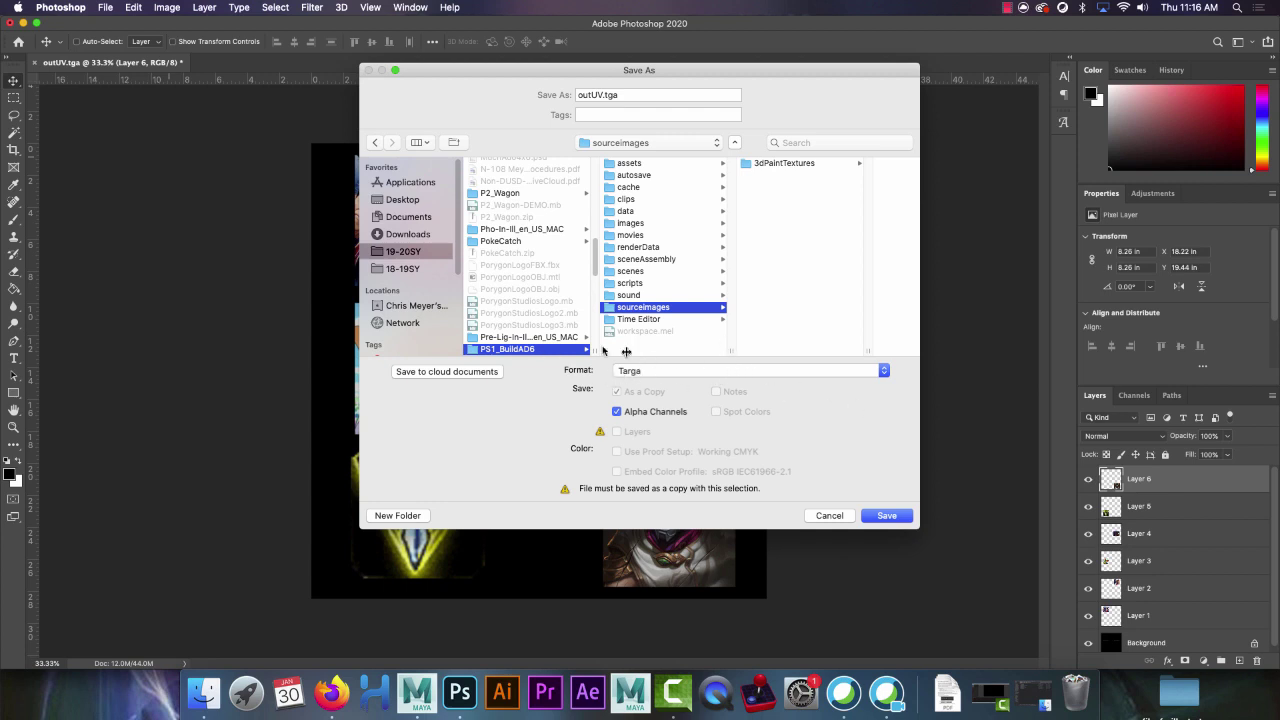
{"action": "double_click", "coordinate": [604, 96]}
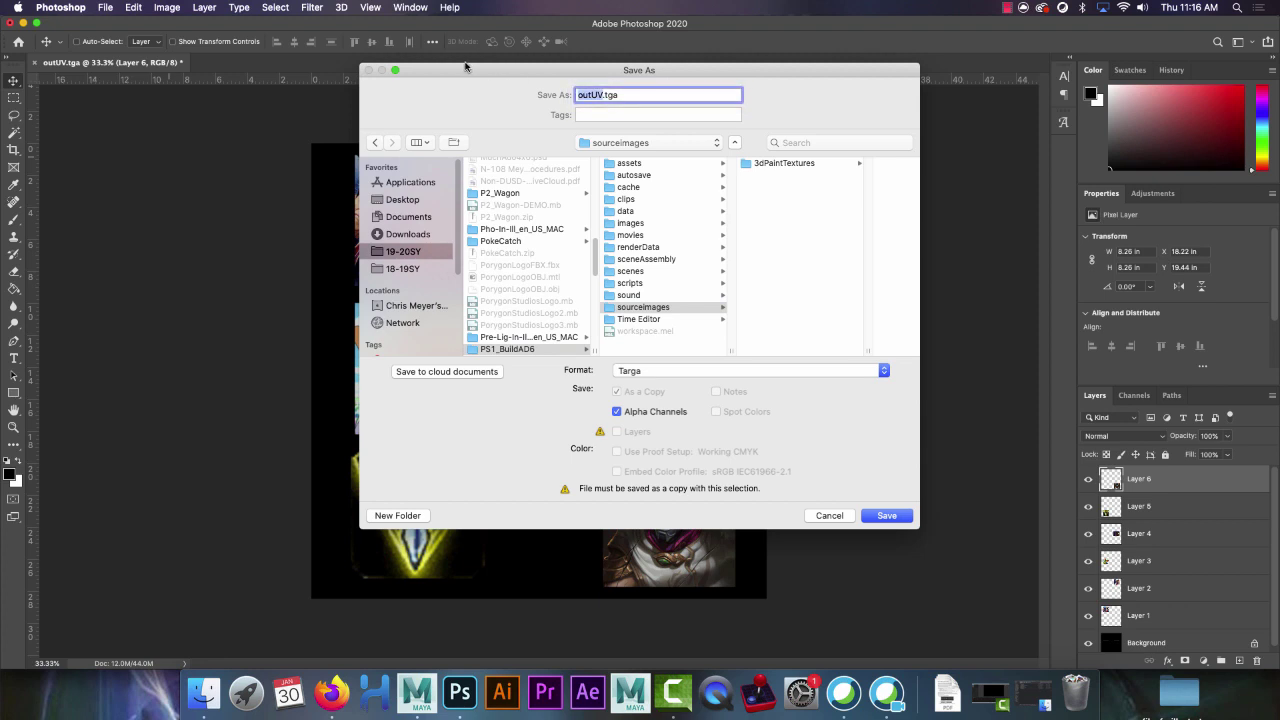
{"action": "type", "text": "D6"}
{"action": "key", "text": "Return"}
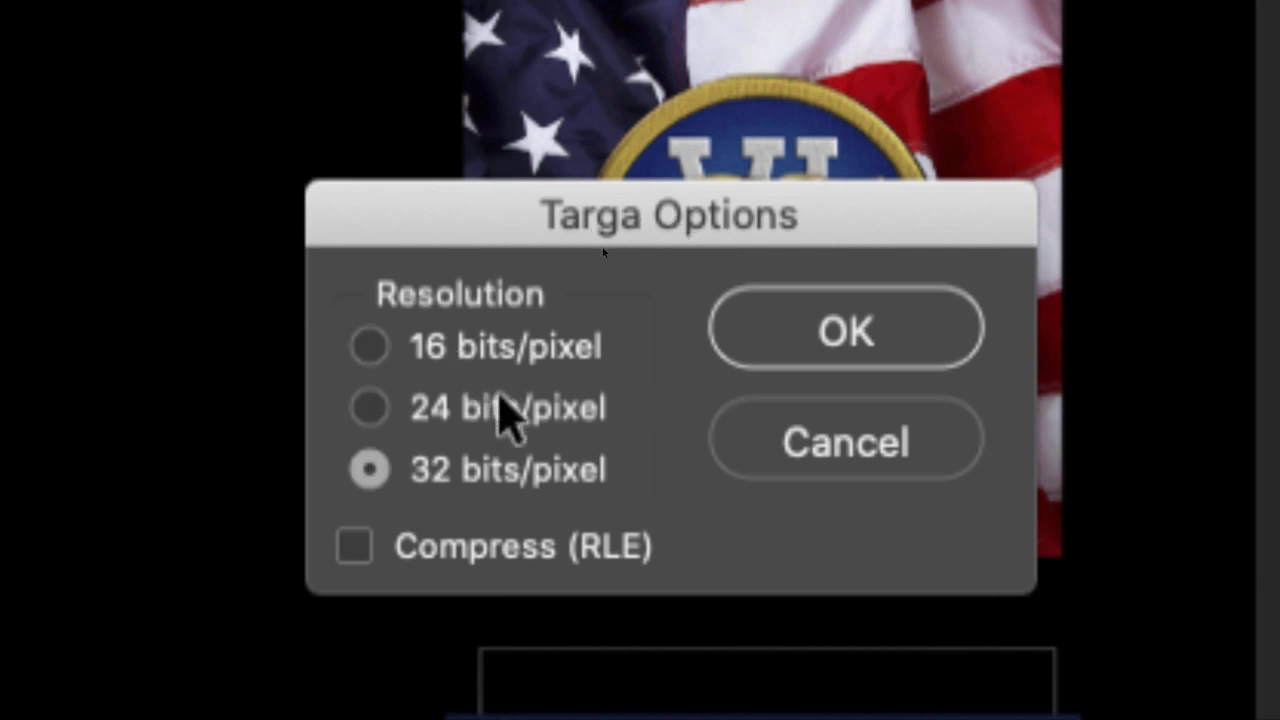
{"action": "left_click", "coordinate": [508, 405]}
{"action": "left_click", "coordinate": [816, 345]}
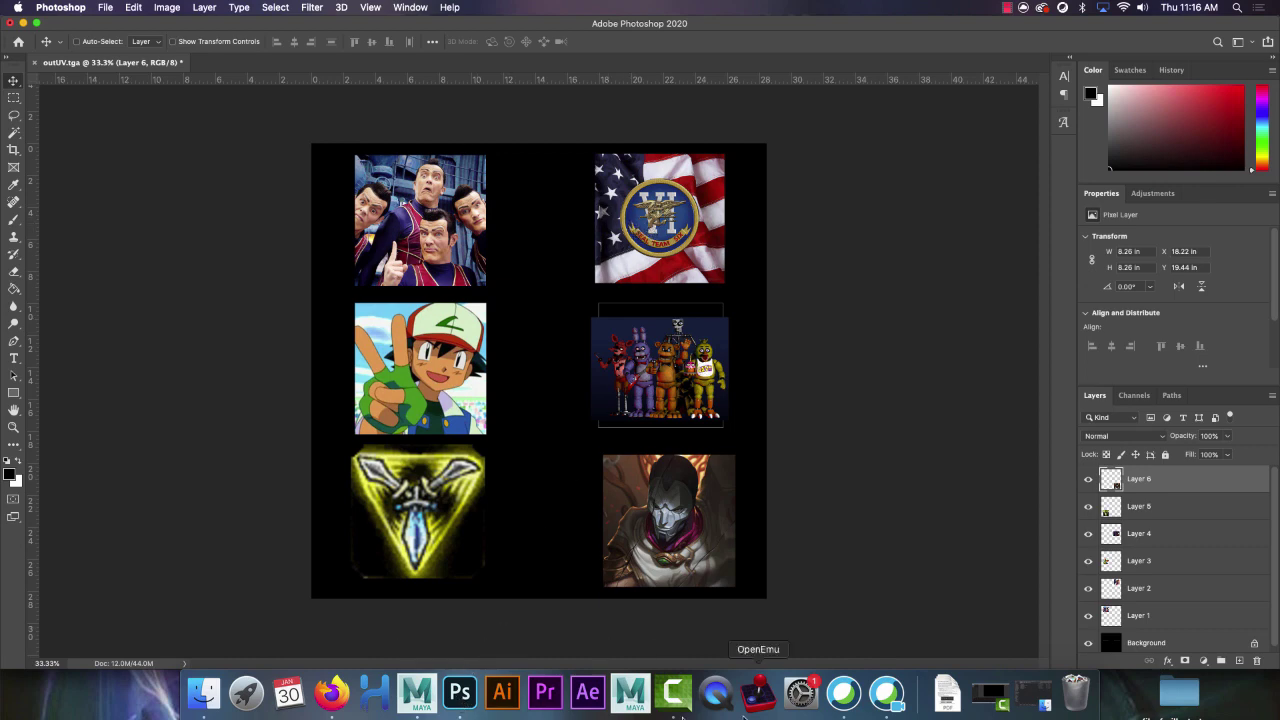
Switch to Maya, close the UV Editor, and assign a new Lambert material to the whole cube
{"action": "left_click", "coordinate": [417, 692]}
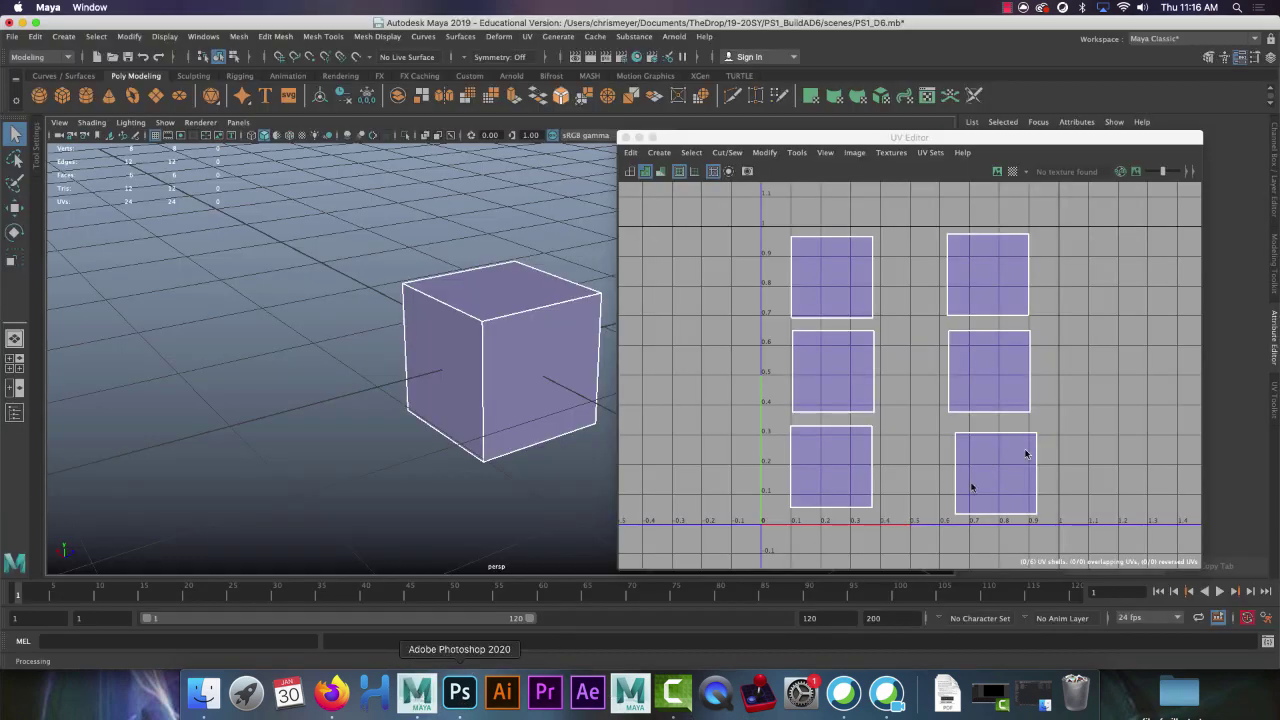
{"action": "left_click", "coordinate": [625, 137]}
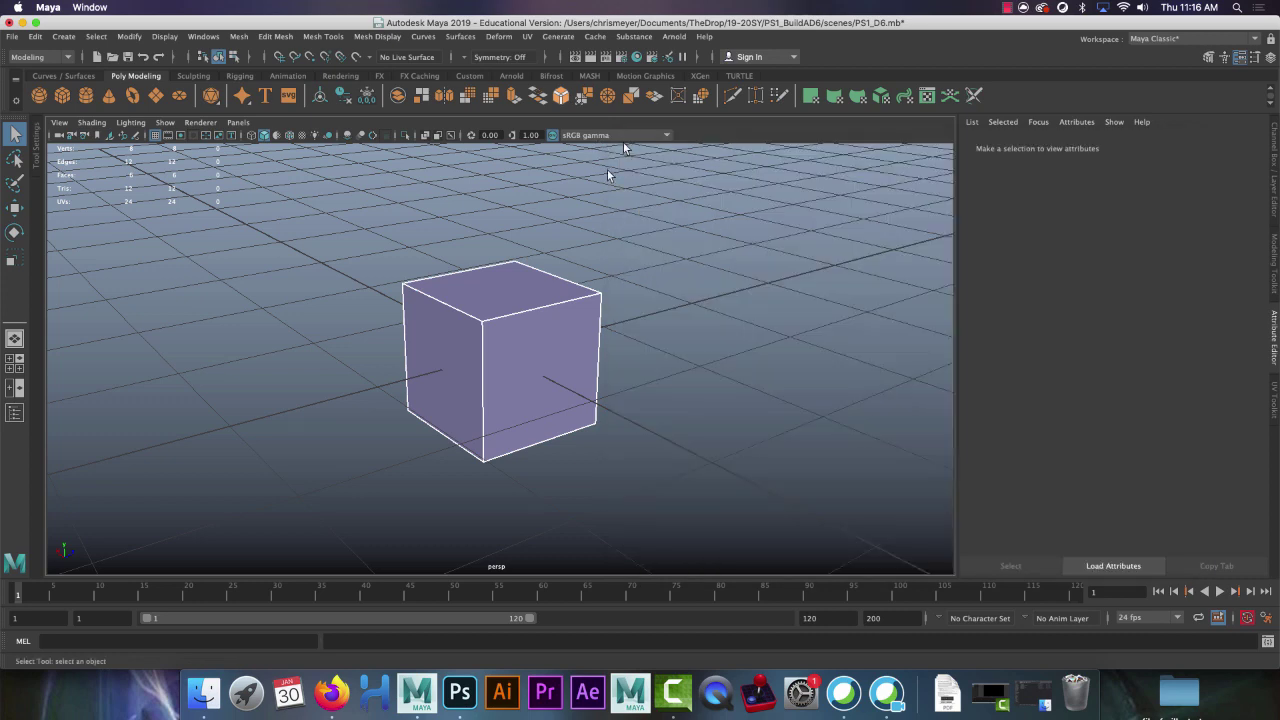
{"action": "left_click", "coordinate": [500, 297]}
{"action": "right_click_drag", "start_coordinate": [500, 297], "coordinate": [570, 270]}
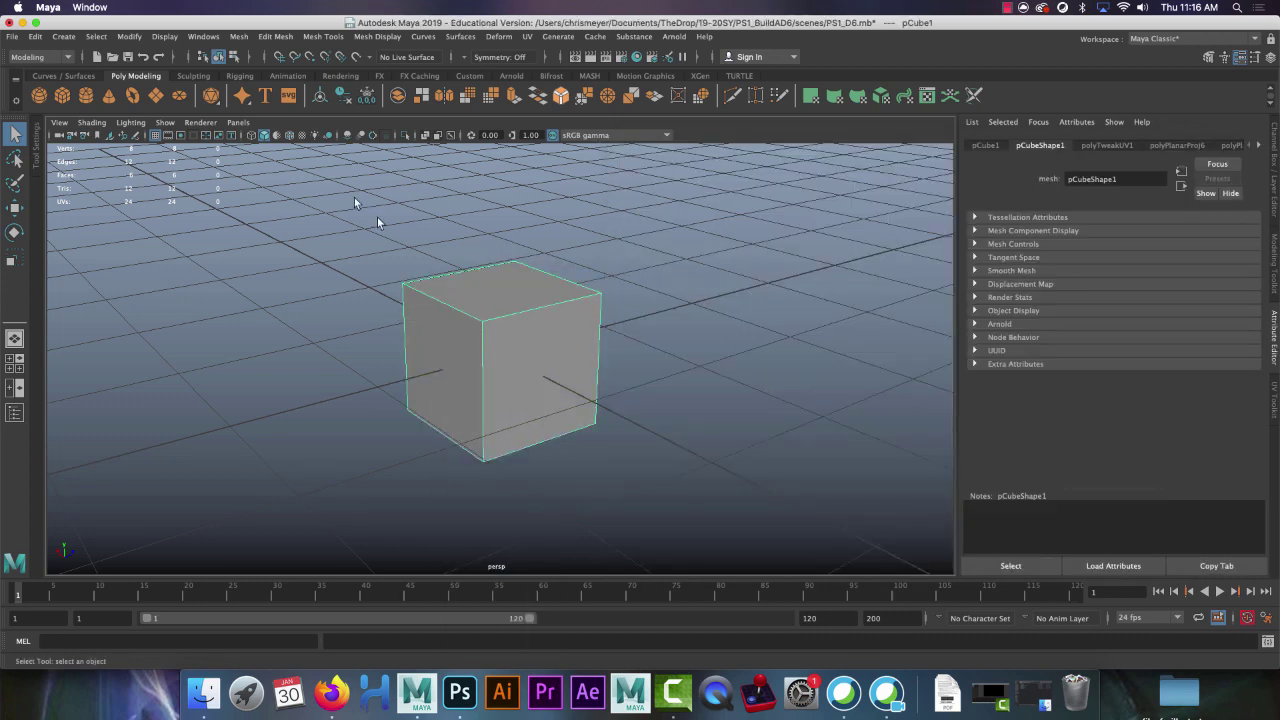
{"action": "right_click_drag", "start_coordinate": [295, 158], "coordinate": [412, 511]}
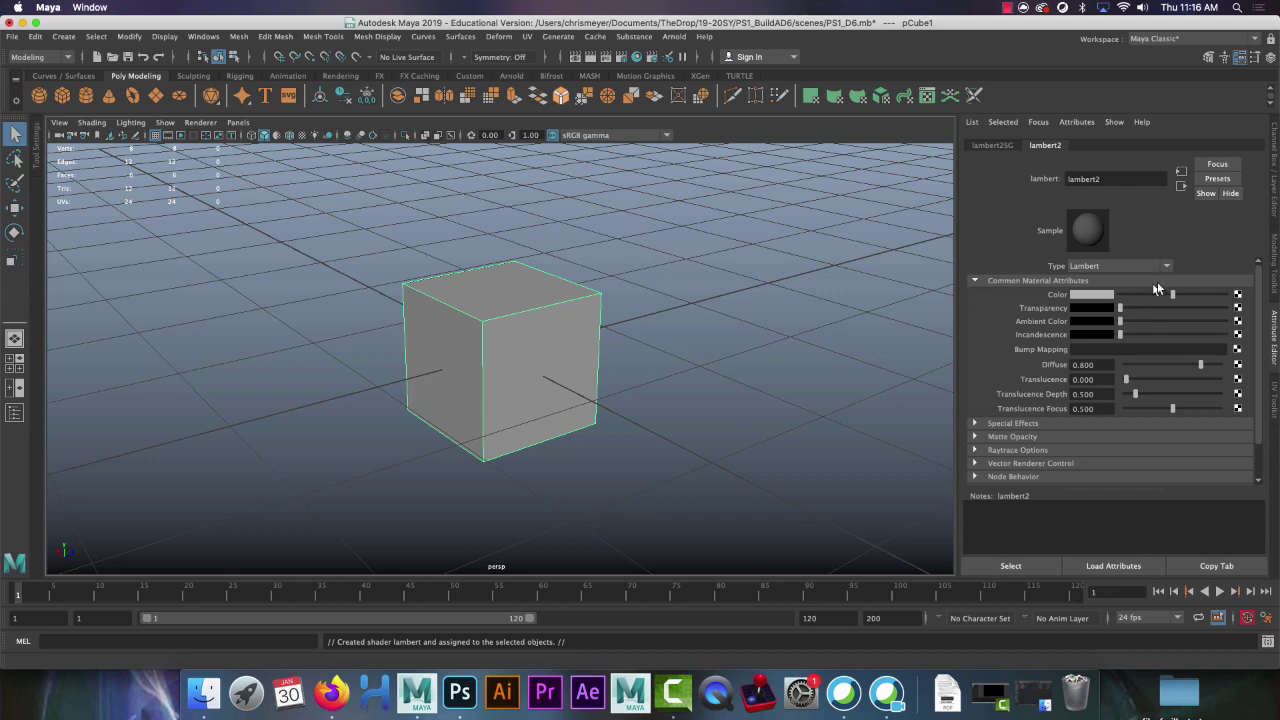
Connect a File texture to the Lambert material's Color and load D6.tga from the sourceimages folder as its image
{"action": "left_click", "coordinate": [1238, 295]}
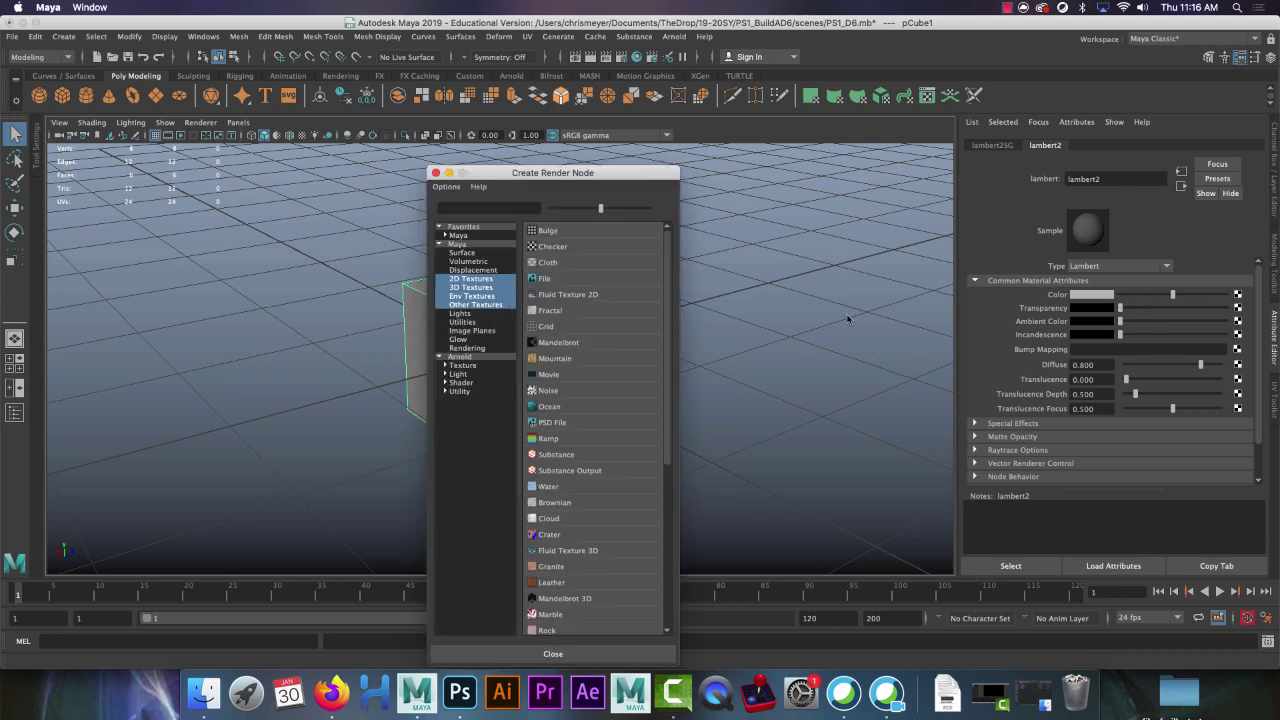
{"action": "left_click", "coordinate": [577, 276]}
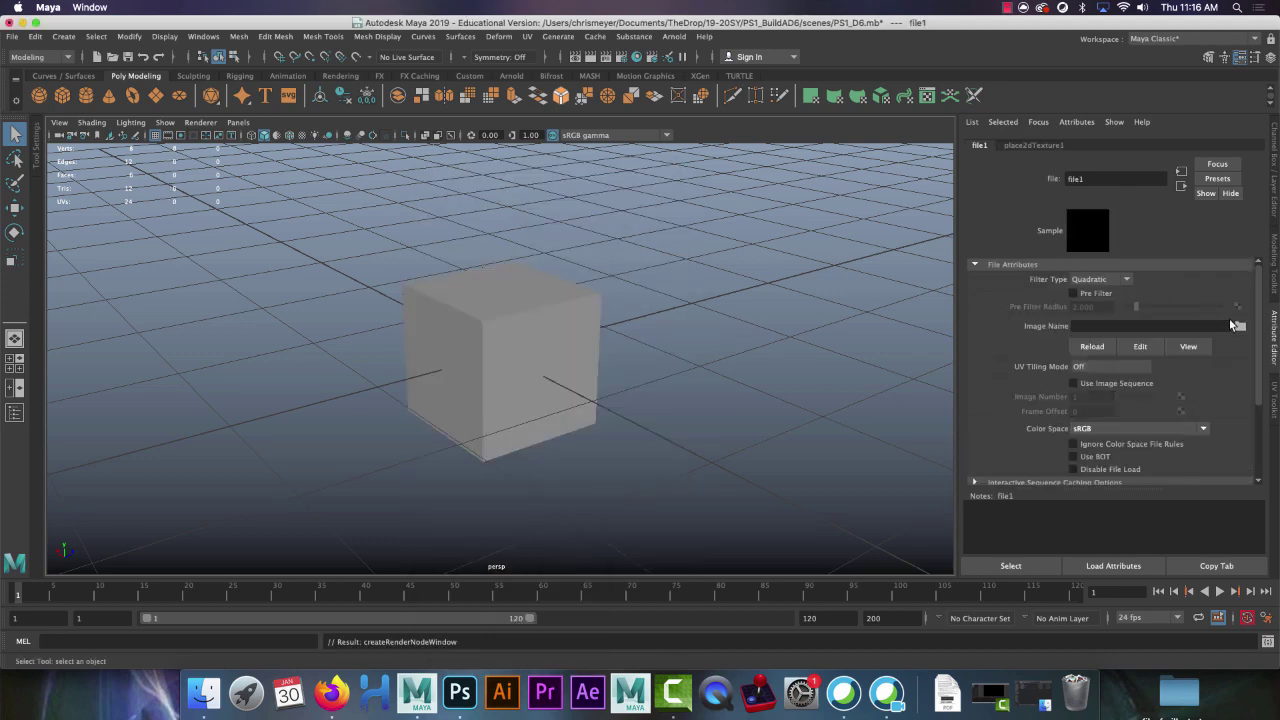
{"action": "left_click", "coordinate": [1240, 326]}
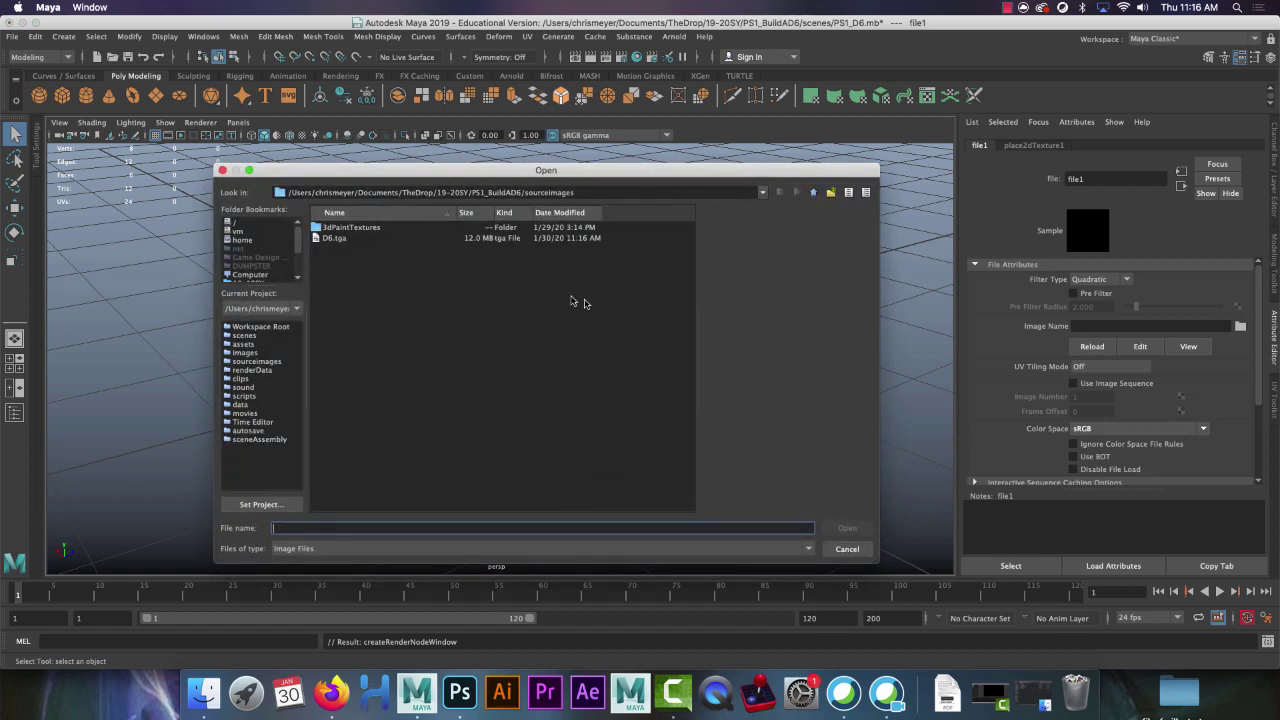
{"action": "left_click", "coordinate": [331, 239]}
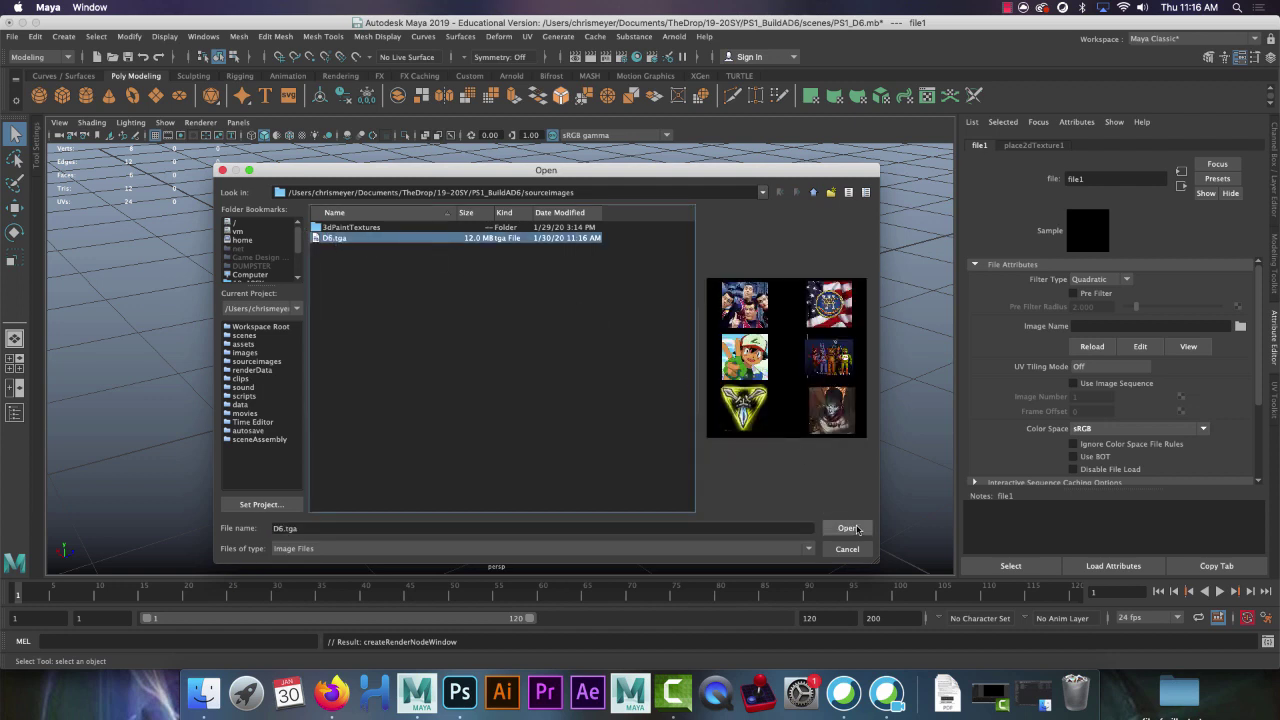
{"action": "left_click", "coordinate": [846, 528]}
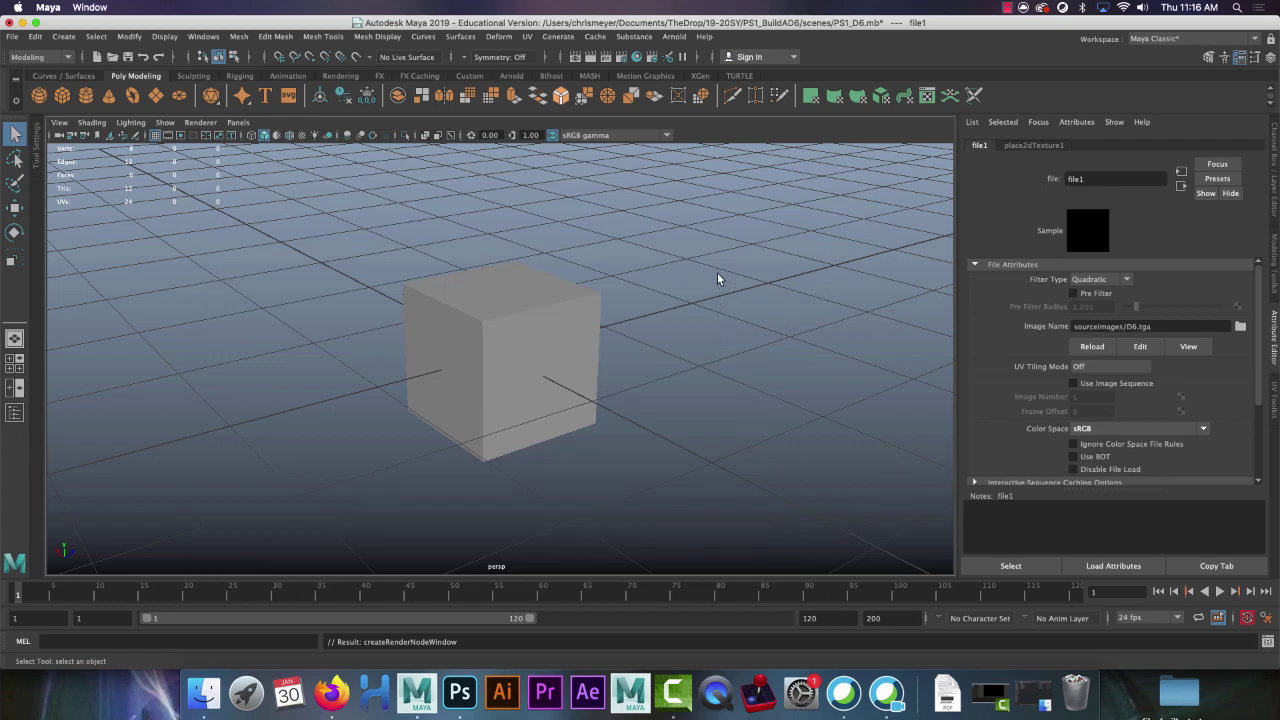
Turn on textured display in the viewport and check how the images sit on the cube's faces
{"action": "left_click_drag", "start_coordinate": [652, 254], "coordinate": [686, 269], "text": "alt"}
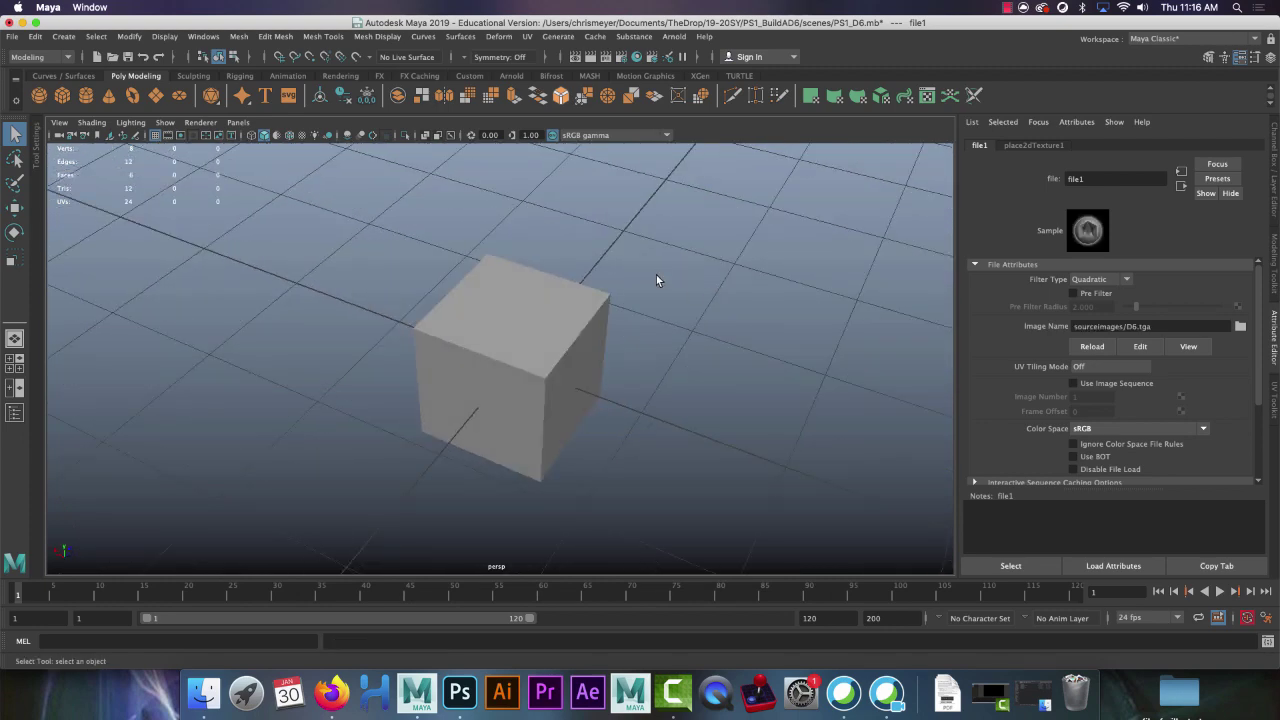
{"action": "key", "text": "6"}
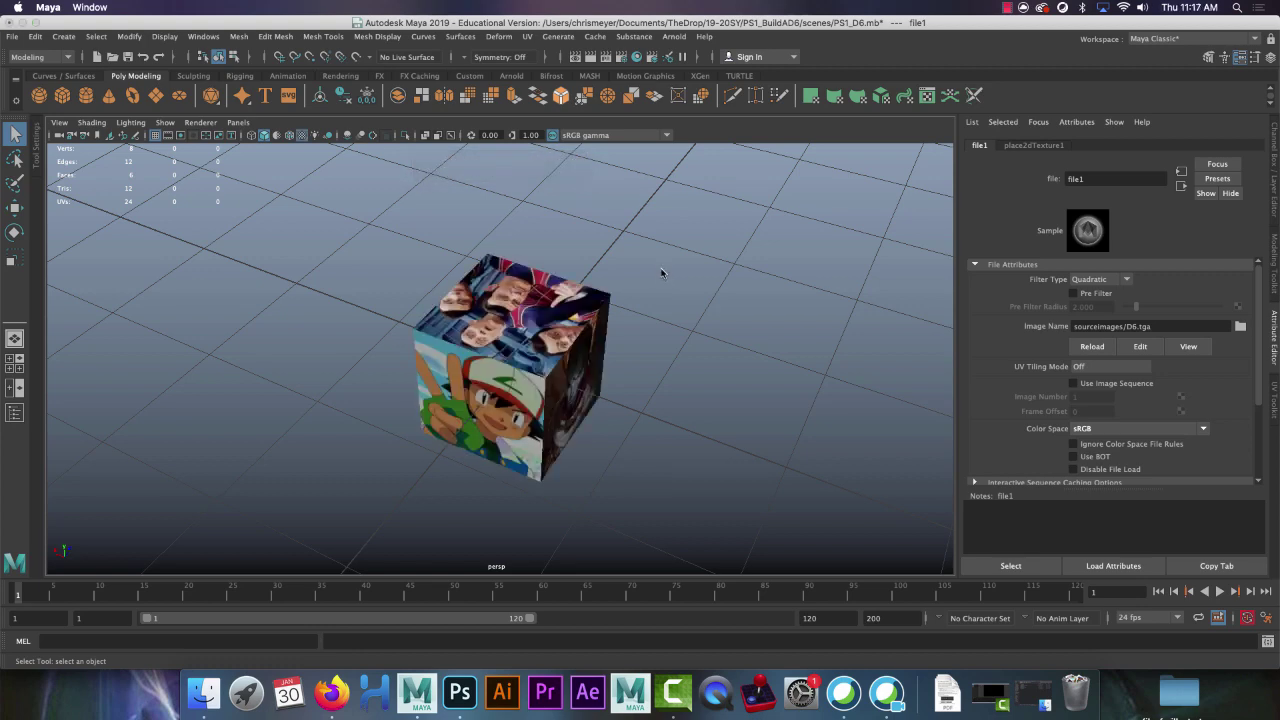
{"action": "mouse_move", "coordinate": [557, 286]}
{"action": "left_mouse_down", "text": "alt"}
{"action": "mouse_move", "coordinate": [559, 256]}
{"action": "mouse_move", "coordinate": [556, 293]}
{"action": "left_mouse_up", "text": "alt"}
{"action": "left_click_drag", "start_coordinate": [548, 428], "coordinate": [674, 388], "text": "alt"}
{"action": "left_click_drag", "start_coordinate": [682, 387], "coordinate": [323, 389], "text": "alt"}
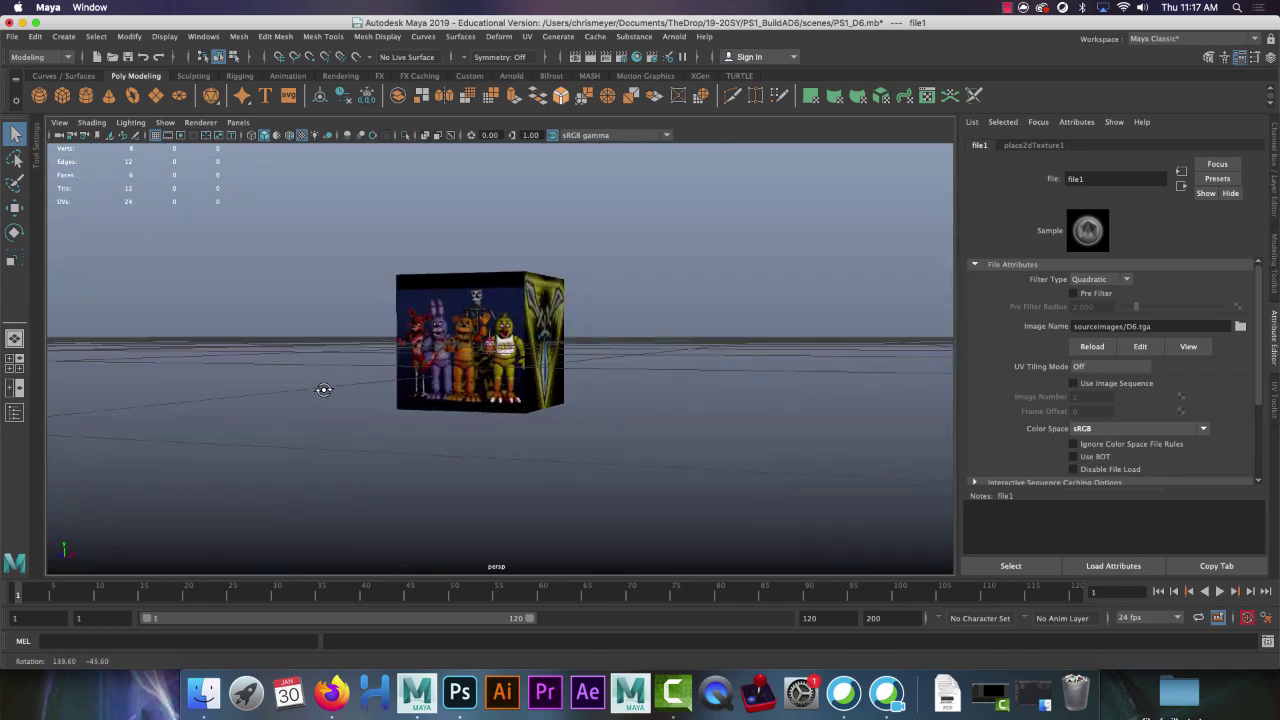
{"action": "left_click_drag", "start_coordinate": [625, 398], "coordinate": [766, 384], "text": "alt"}
{"action": "left_click_drag", "start_coordinate": [649, 388], "coordinate": [587, 412], "text": "alt"}
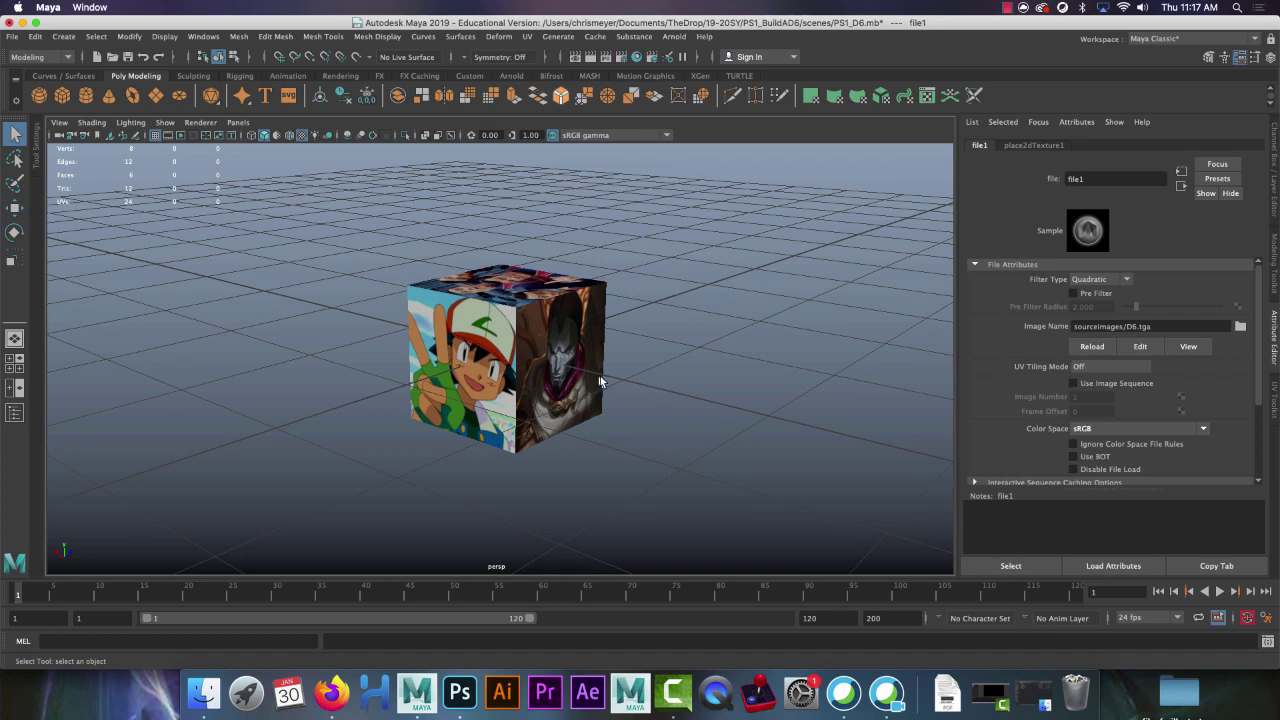